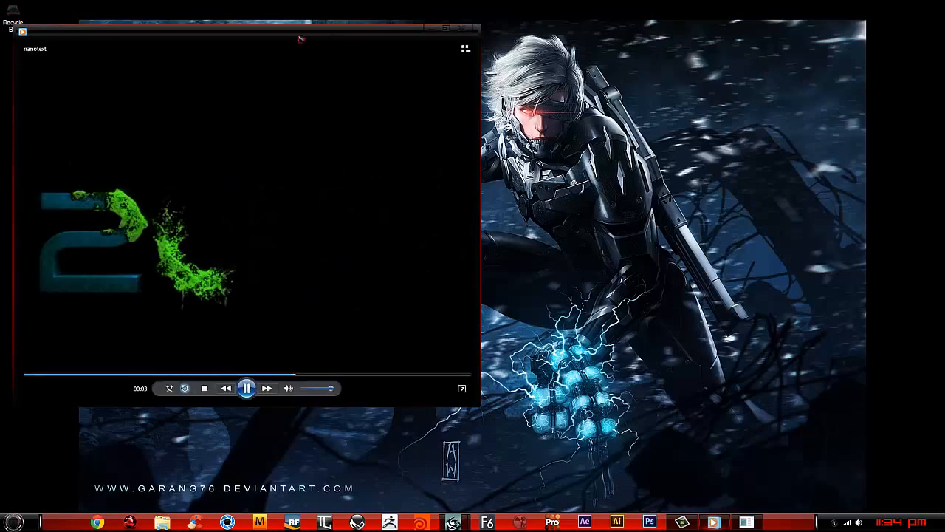
# Step: Close the nanotext video preview and switch to the 3ds Max window containing the 2013 text scene
pyautogui.click(461, 30)
pyautogui.hotkey('alt', 'Tab')
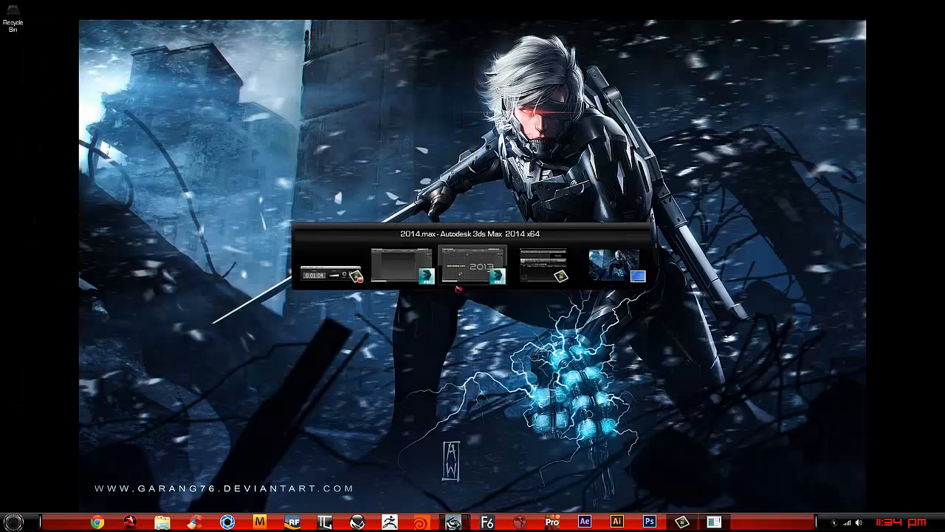
pyautogui.hotkey('alt', 'Tab')
pyautogui.hotkey('alt', 'Tab')
pyautogui.hotkey('alt', 'Tab')
pyautogui.hotkey('alt', 'Tab')
pyautogui.hotkey('alt', 'Tab')
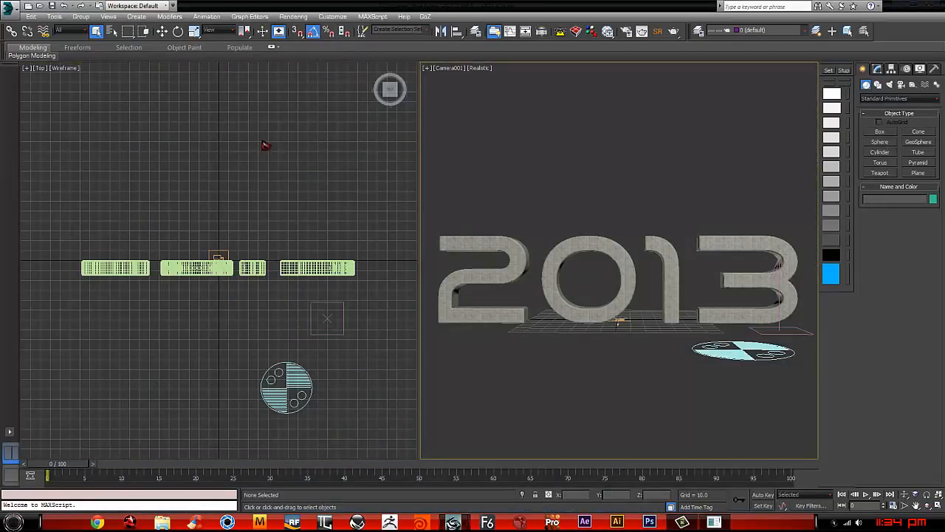
# Step: Play the dissolving 2013 text animation in the camera view and return to frame 0
pyautogui.click(266, 146)
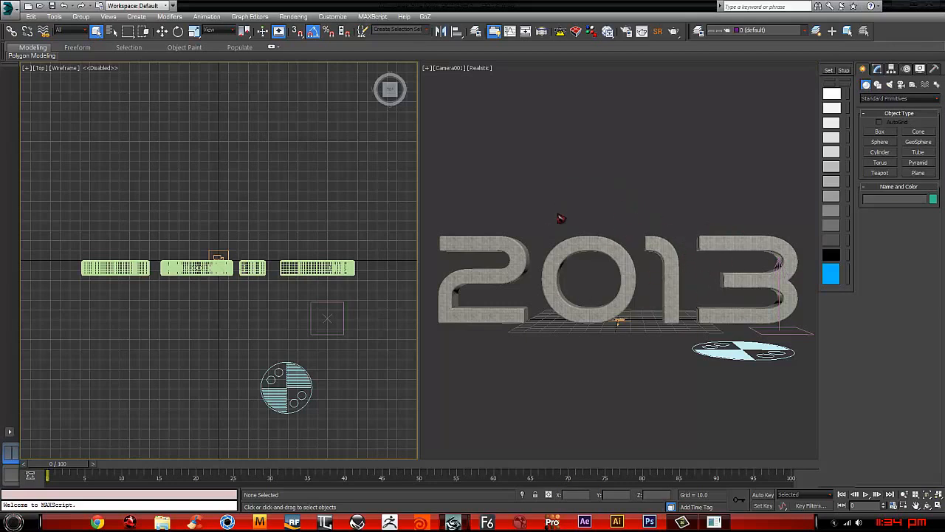
pyautogui.moveTo(610, 198); pyautogui.dragTo(624, 242, button='middle')
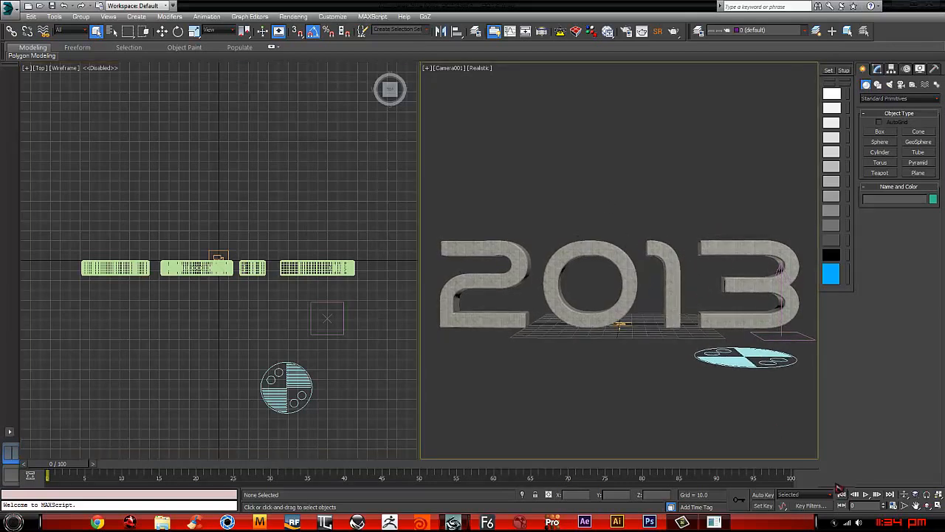
pyautogui.click(865, 494)
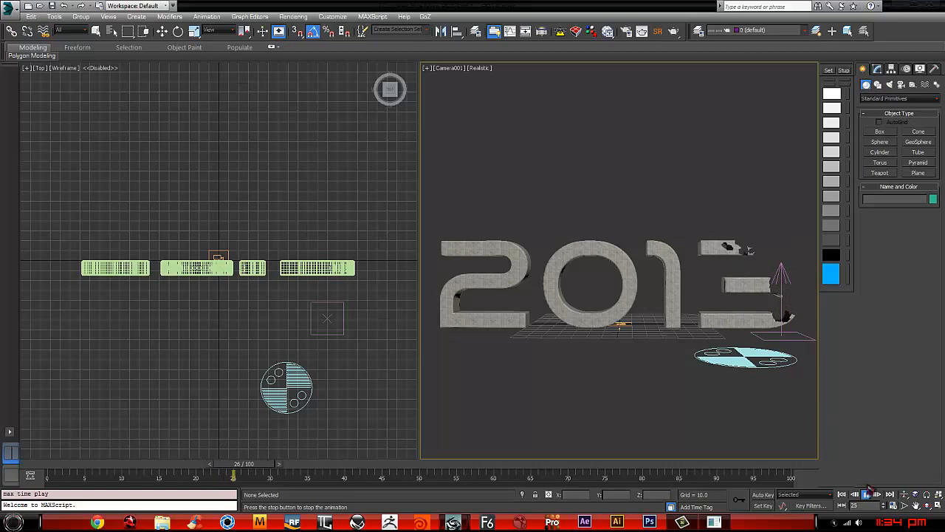
pyautogui.click(842, 494)
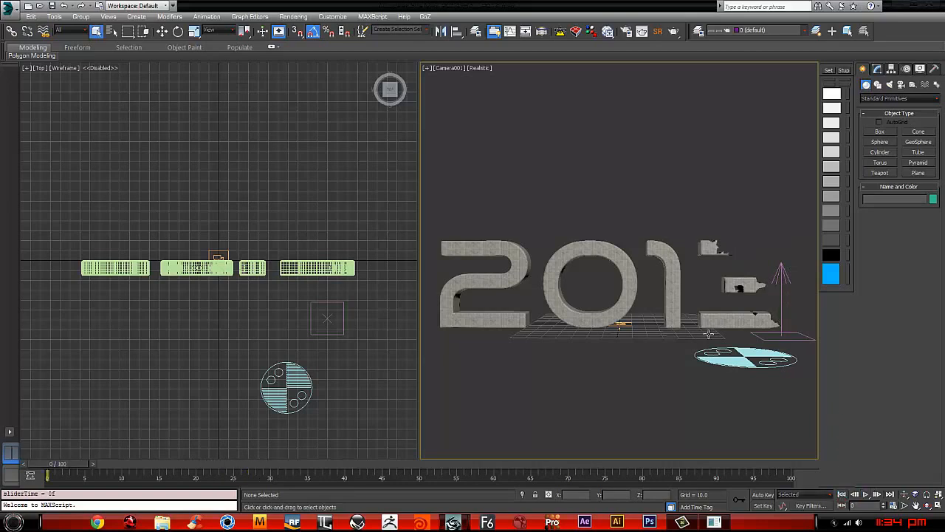
# Step: Hide the disolved 2013 text object in the camera view
pyautogui.click(673, 255)
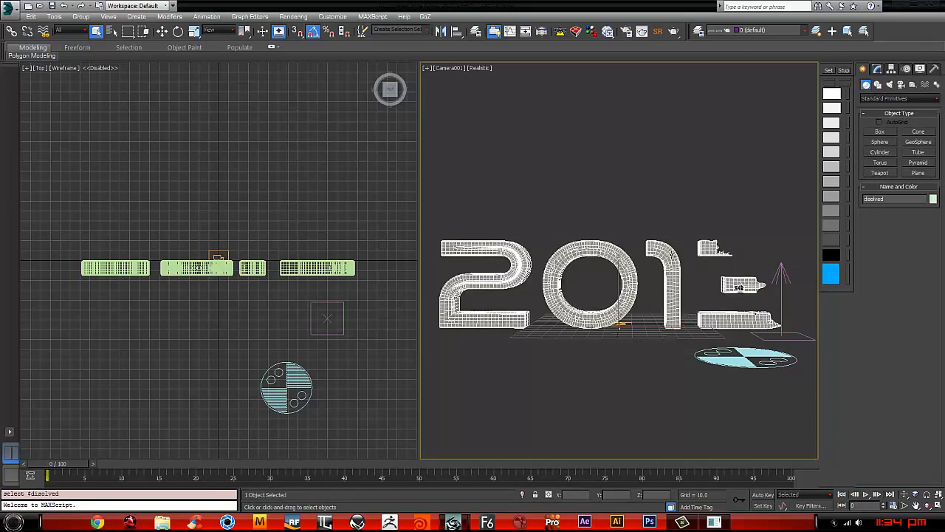
pyautogui.rightClick(674, 256)
pyautogui.click(696, 225)
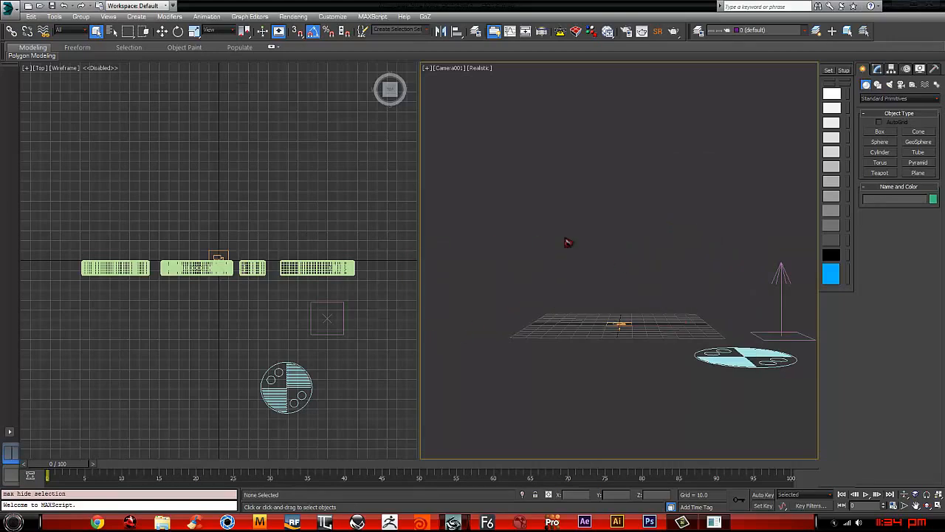
# Step: In Particle View, set the Display 001 type to Dots and turn off the Cache Disk 001 operator
pyautogui.press('6')
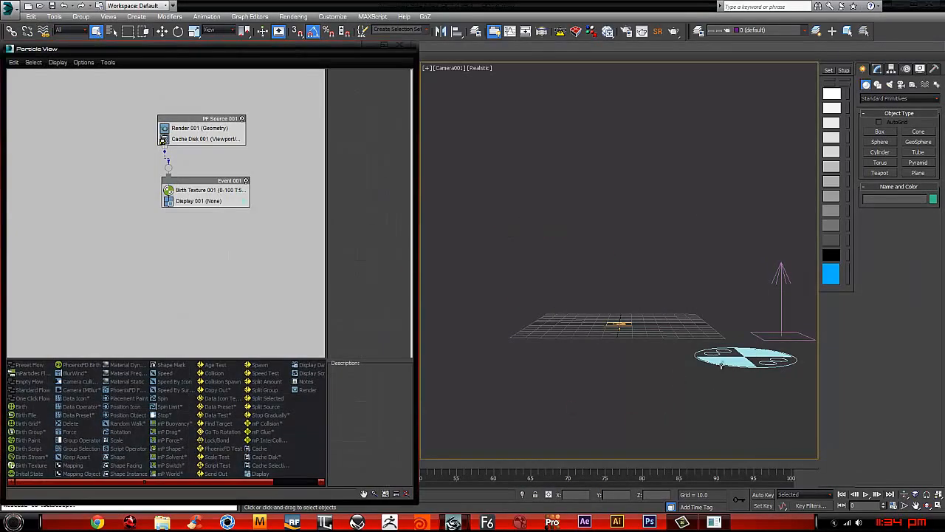
pyautogui.click(216, 201)
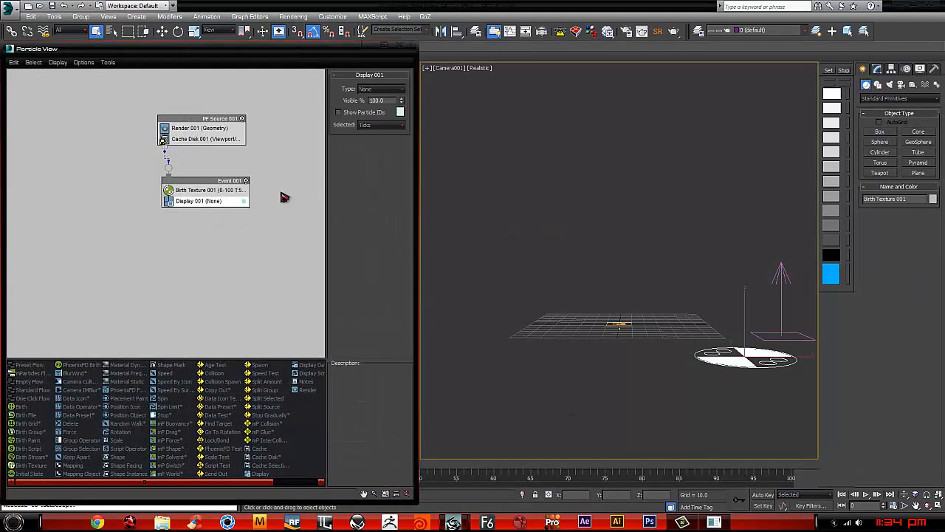
pyautogui.click(378, 89)
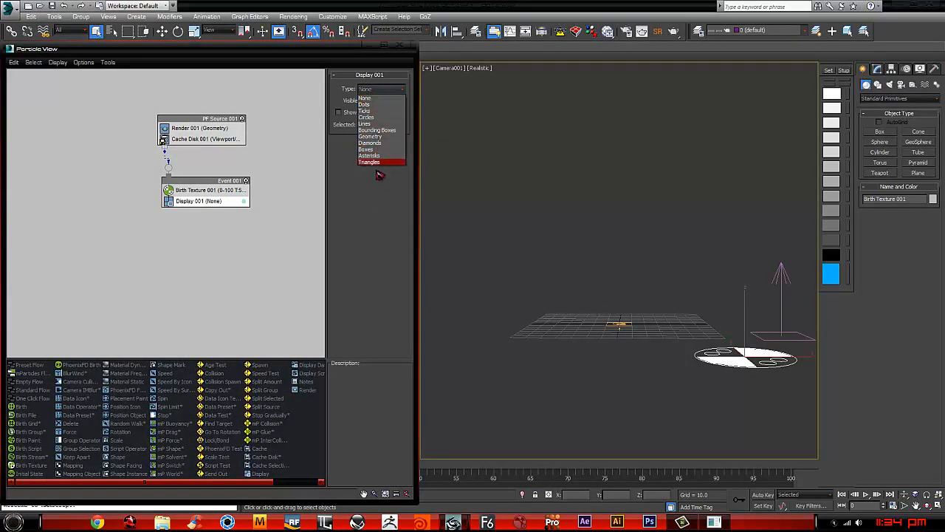
pyautogui.click(371, 105)
pyautogui.click(164, 139)
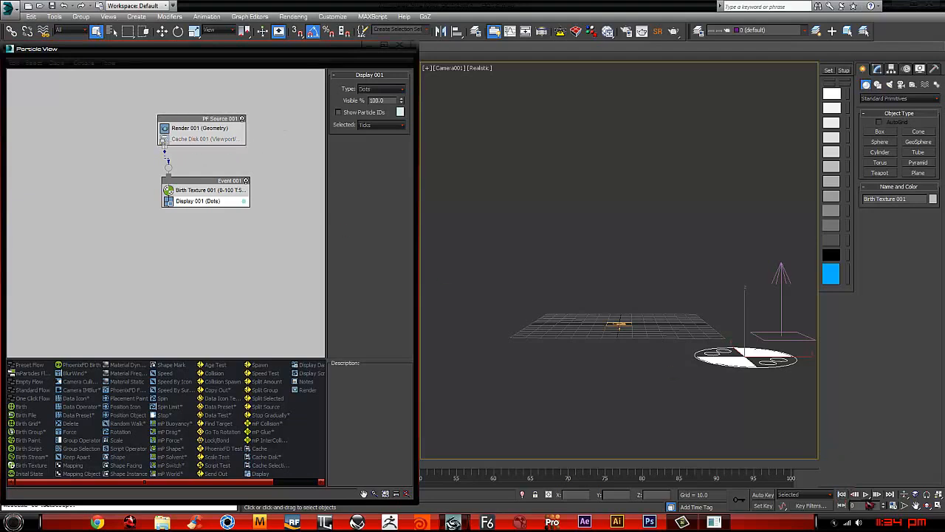
# Step: Play the animation to check the particle display and return to frame 0
pyautogui.click(865, 494)
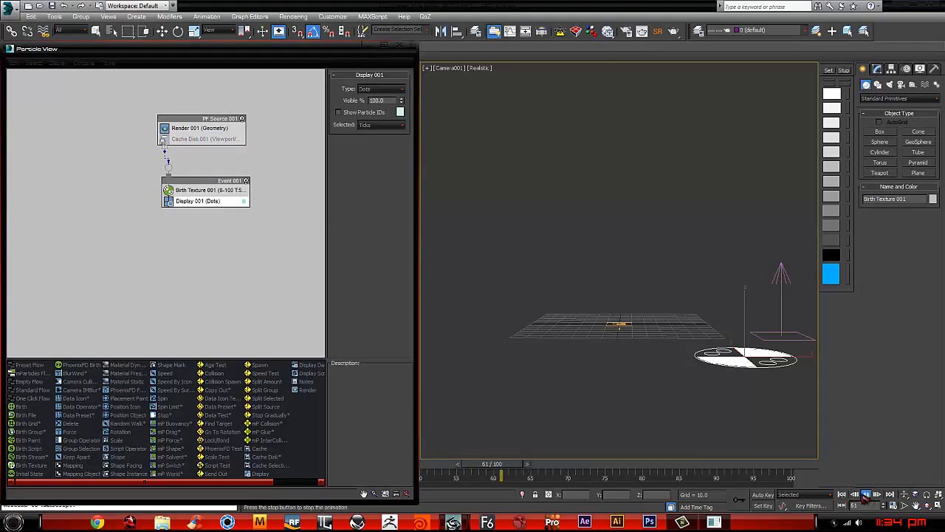
pyautogui.click(866, 494)
pyautogui.click(843, 495)
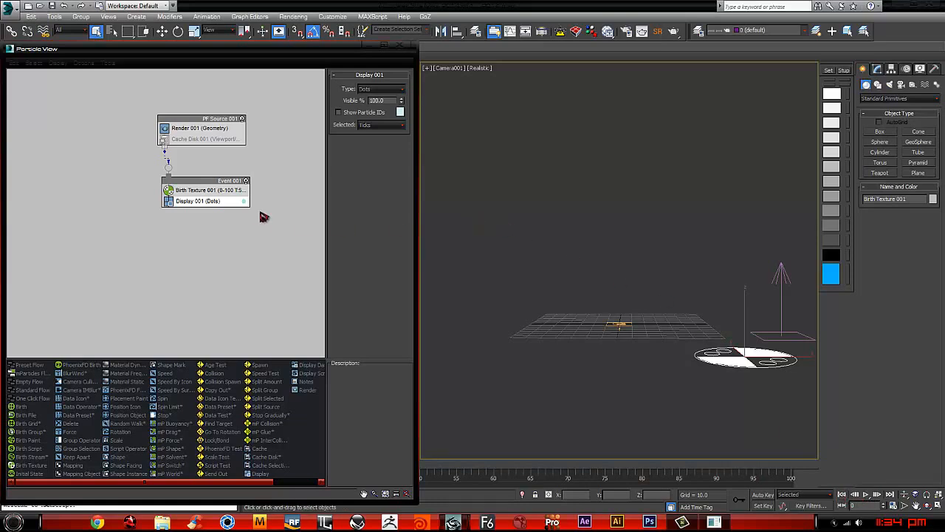
# Step: Examine the Birth Texture 001 operator and its helper's emission and emitter object settings
pyautogui.click(216, 193)
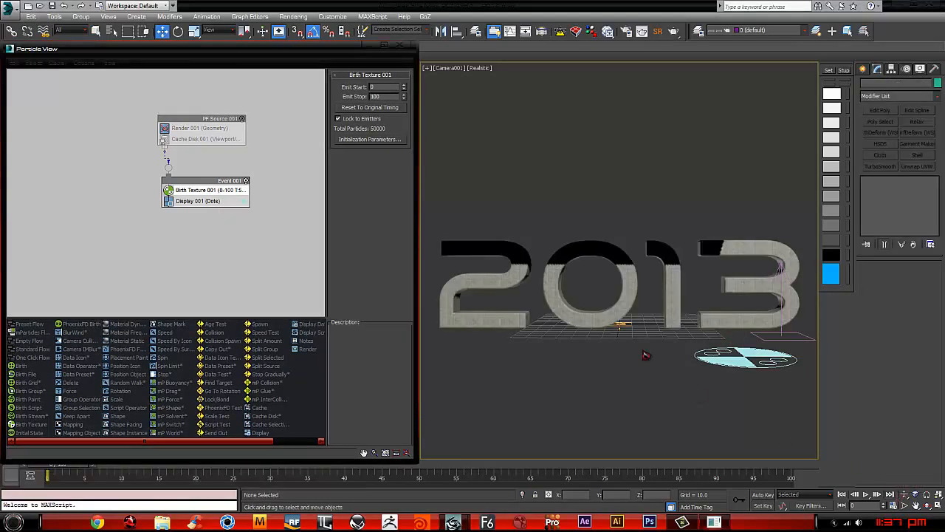
pyautogui.click(742, 361)
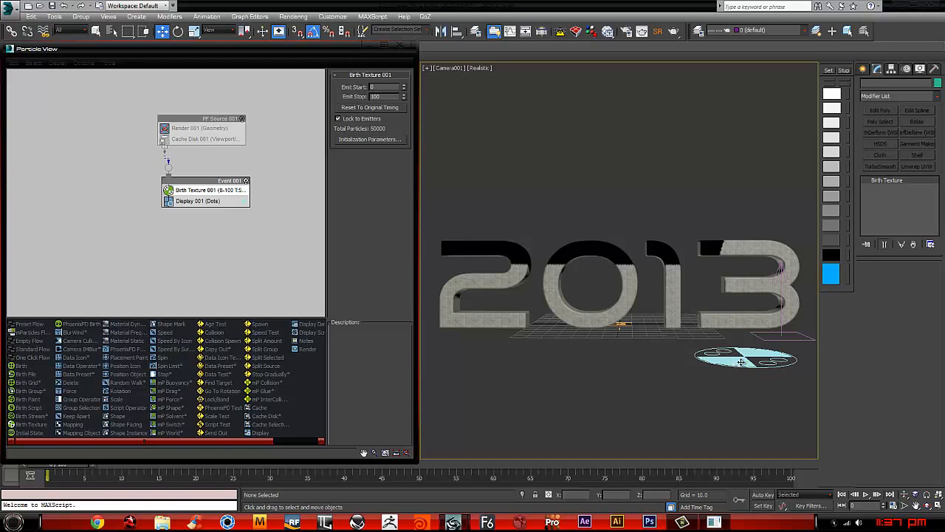
pyautogui.moveTo(862, 378); pyautogui.dragTo(887, 243)
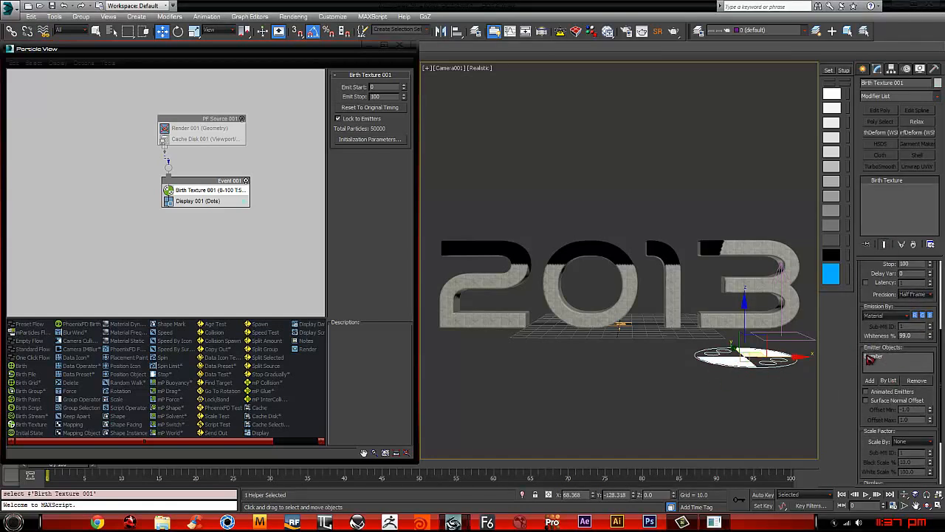
# Step: Hide the visible 2013 text mesh so only the particle setup is displayed
pyautogui.click(610, 226)
pyautogui.rightClick(610, 255)
pyautogui.click(633, 227)
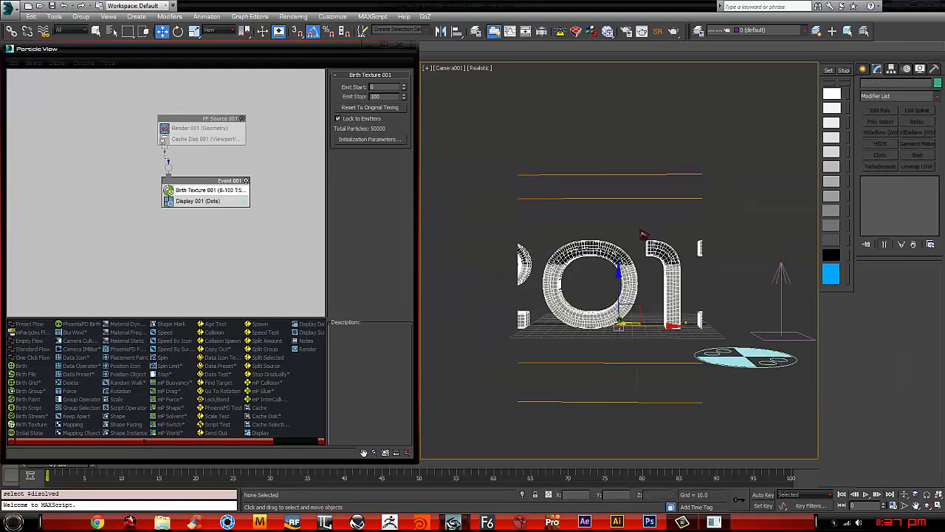
# Step: Turn on the PF Source 001 particle system and play its dot particles, stopping partway through the timeline
pyautogui.click(865, 495)
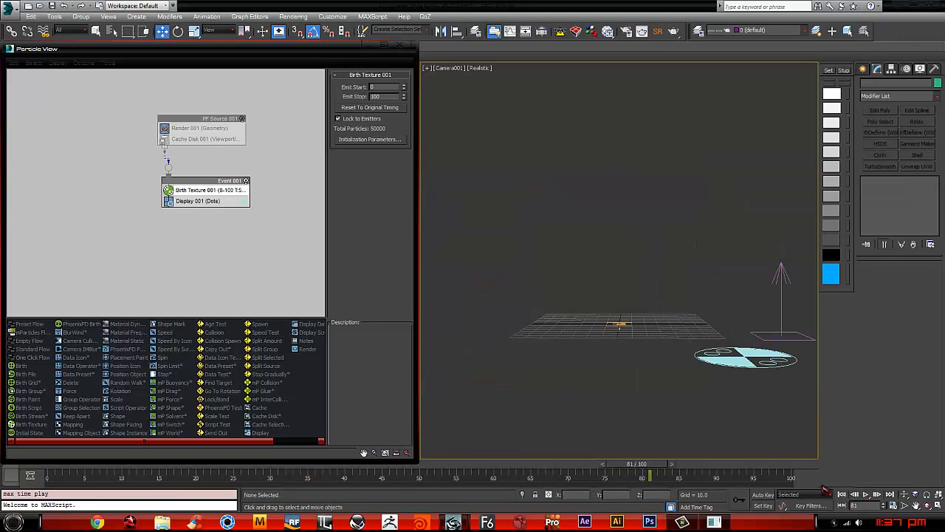
pyautogui.click(841, 495)
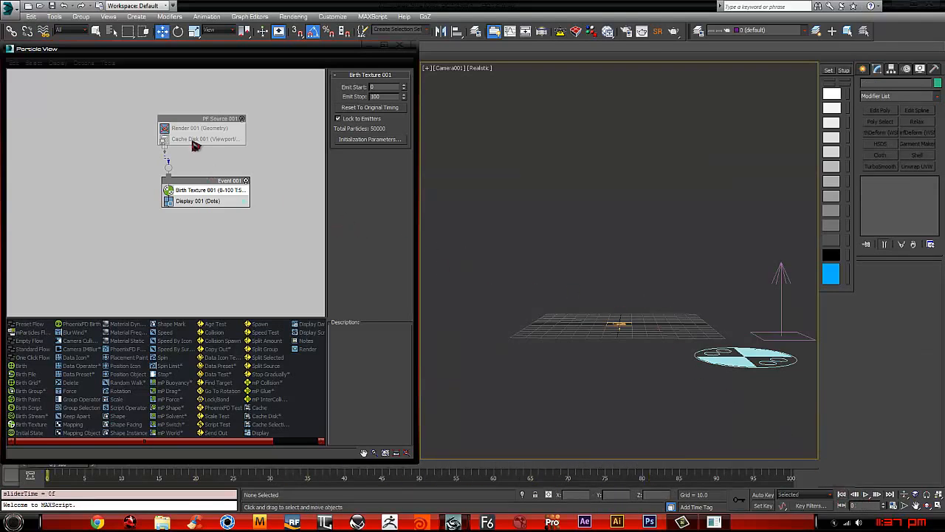
pyautogui.click(241, 119)
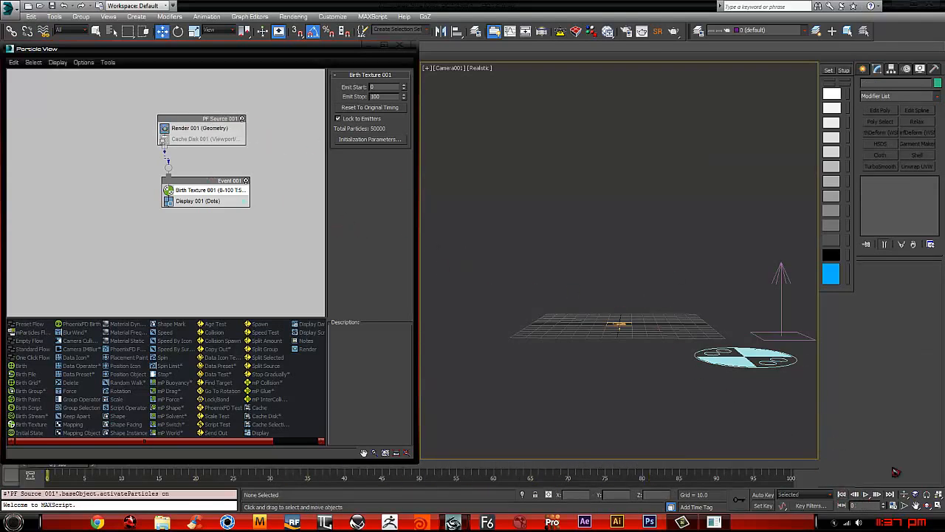
pyautogui.click(867, 495)
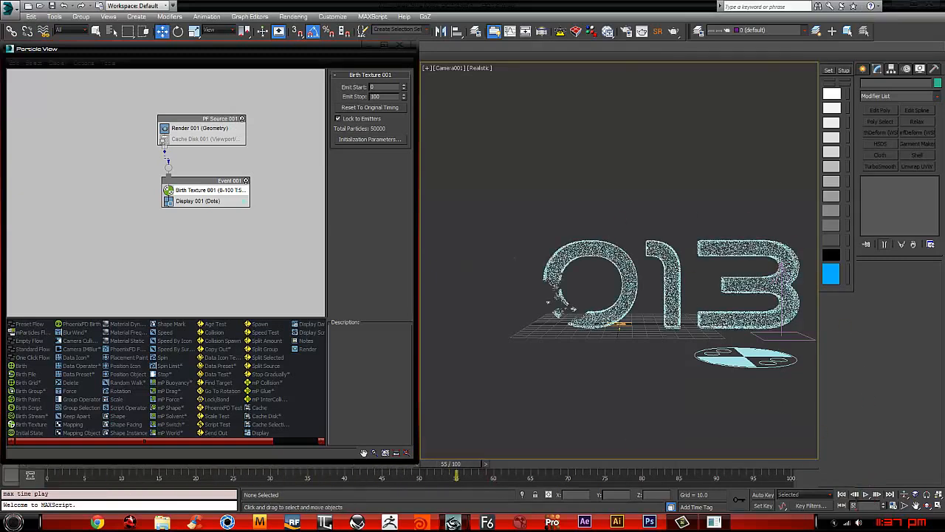
pyautogui.click(841, 494)
pyautogui.click(867, 494)
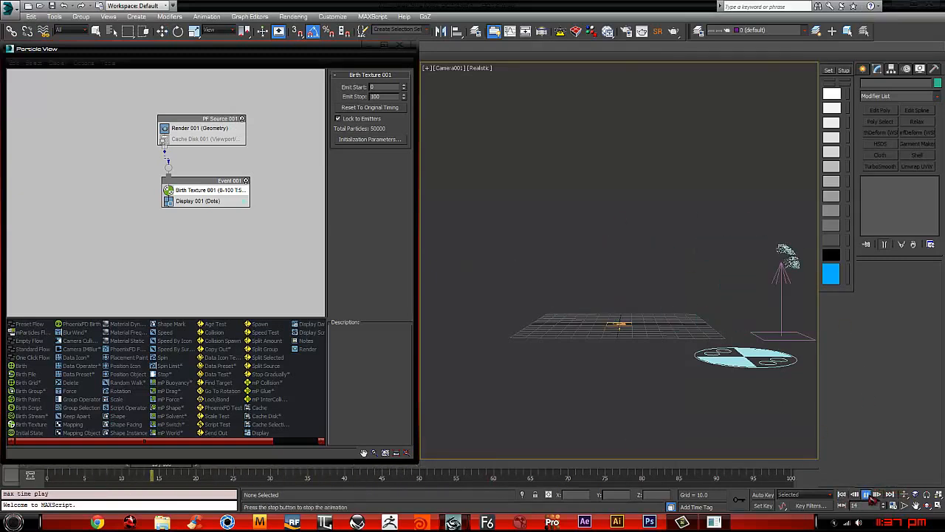
pyautogui.click(866, 494)
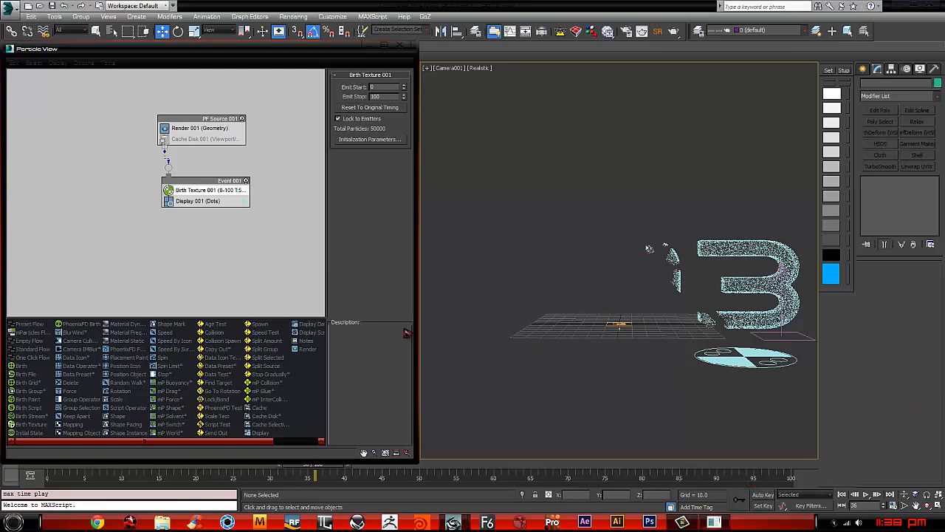
# Step: Clone the whole PF Source 001 flow with its event beside the original and select the copy's Birth Texture operator
pyautogui.click(283, 146)
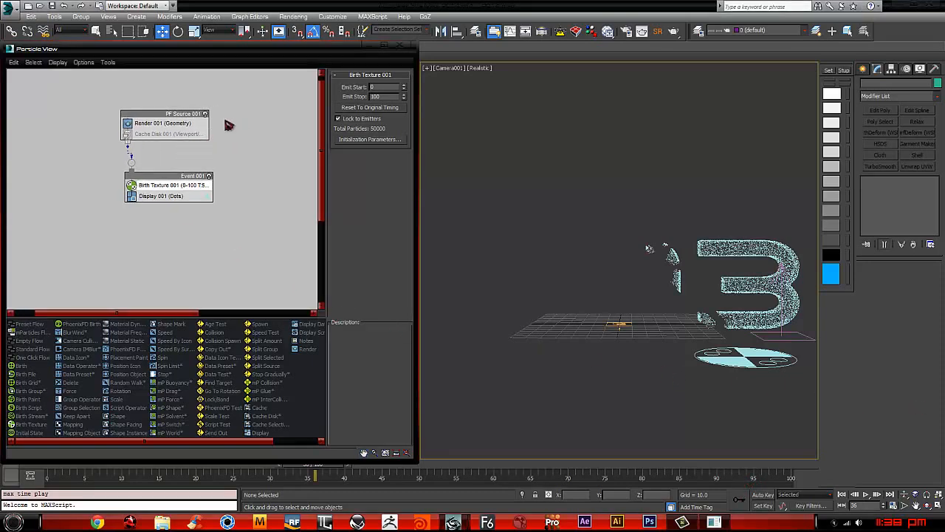
pyautogui.moveTo(238, 98); pyautogui.dragTo(92, 229)
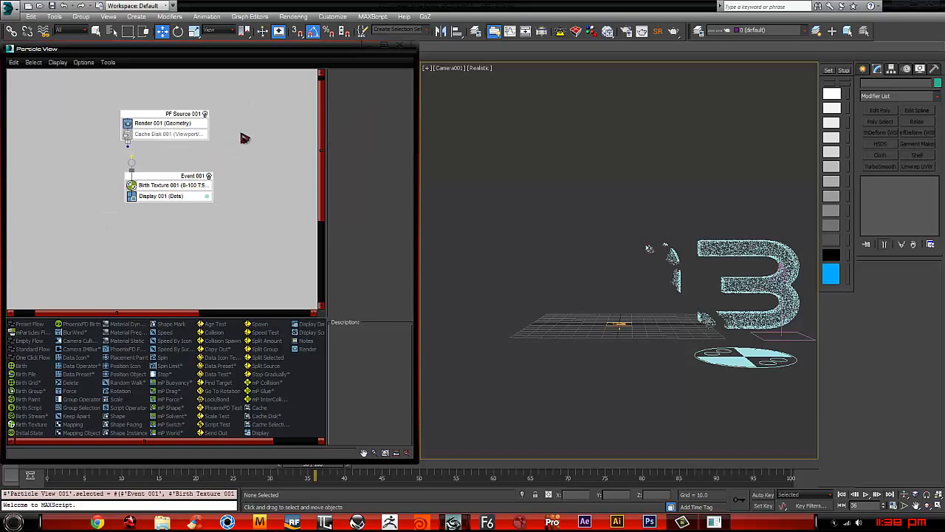
pyautogui.moveTo(161, 116)
pyautogui.keyDown('shift'); pyautogui.mouseDown()
pyautogui.moveTo(294, 115)
pyautogui.moveTo(273, 116)
pyautogui.mouseUp(); pyautogui.keyUp('shift')
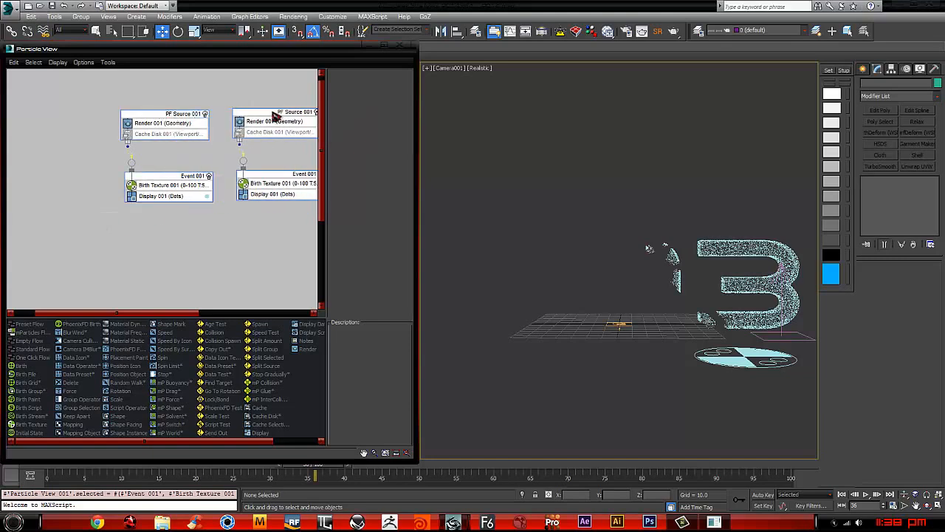
pyautogui.click(194, 292)
pyautogui.moveTo(252, 229); pyautogui.dragTo(195, 222, button='middle')
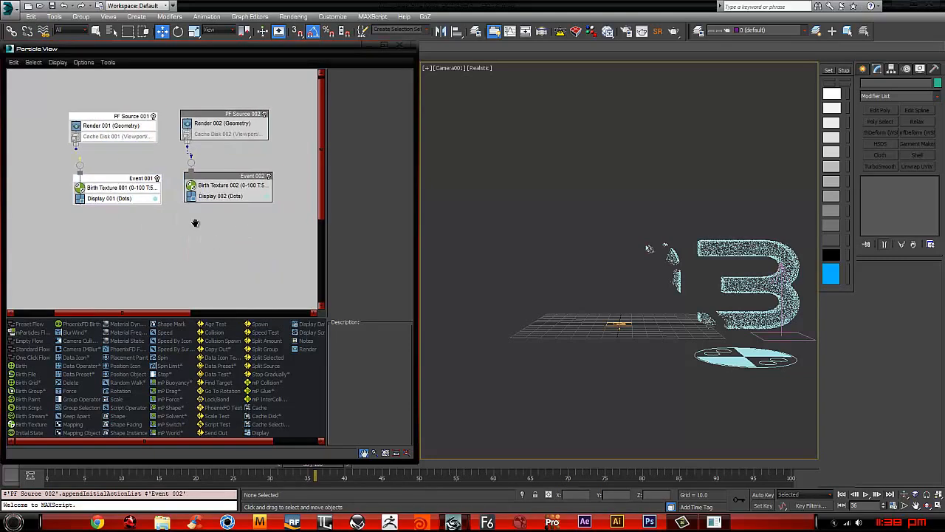
pyautogui.click(193, 185)
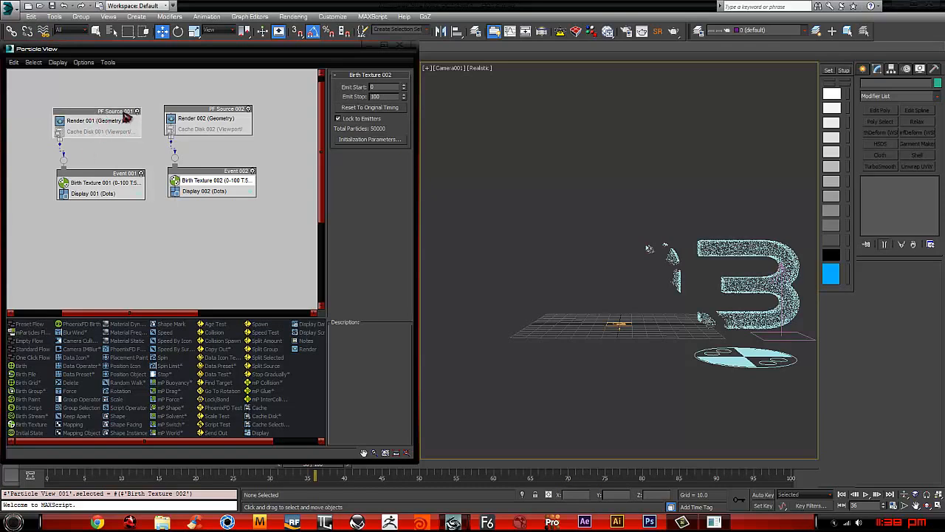
# Step: Rename the original PF Source 001 as PF_GEOEating
pyautogui.rightClick(127, 116)
pyautogui.click(148, 226)
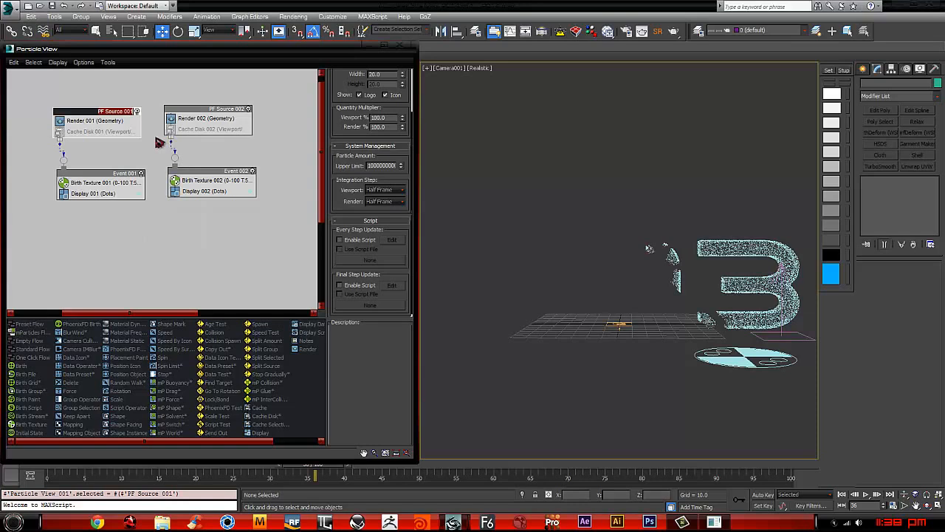
pyautogui.press('BackSpace')
# Step: Rename the cloned PF Source 002 as PF_NAnomite
pyautogui.click(243, 119)
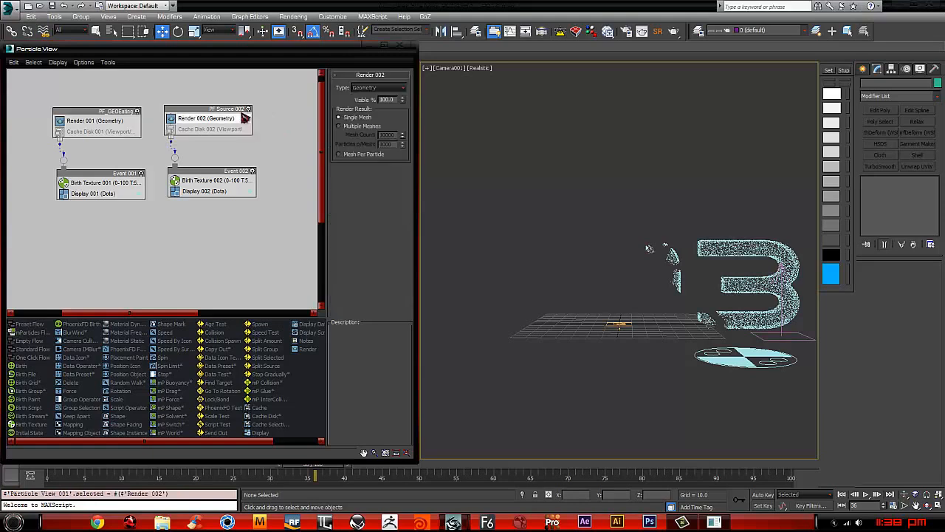
pyautogui.click(227, 109)
pyautogui.rightClick(227, 109)
pyautogui.click(245, 224)
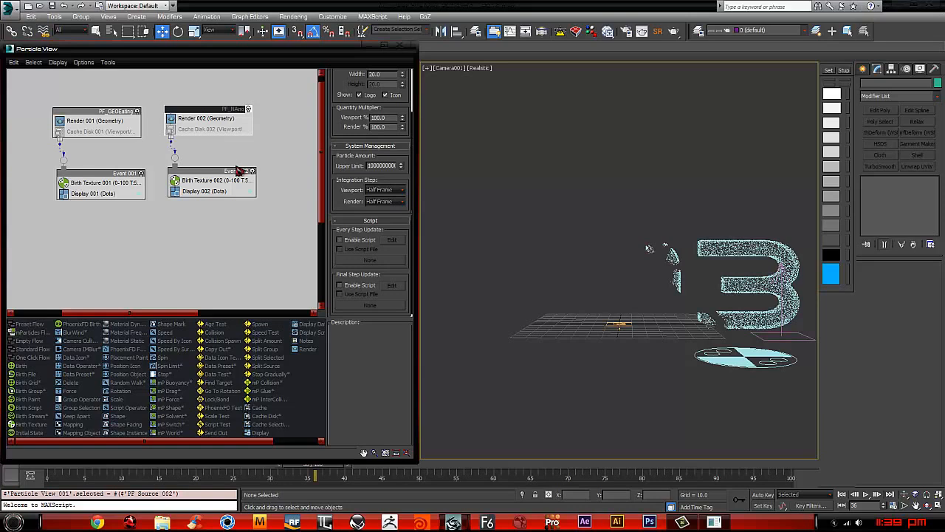
pyautogui.press('Return')
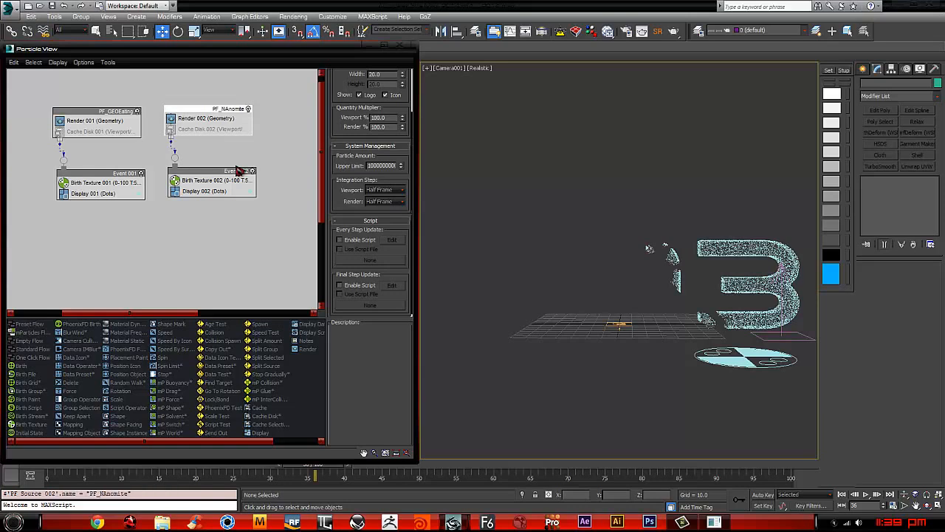
# Step: Correct the capitalisation of the PF_GEOEating source's name to PF_GeoEating
pyautogui.click(227, 111)
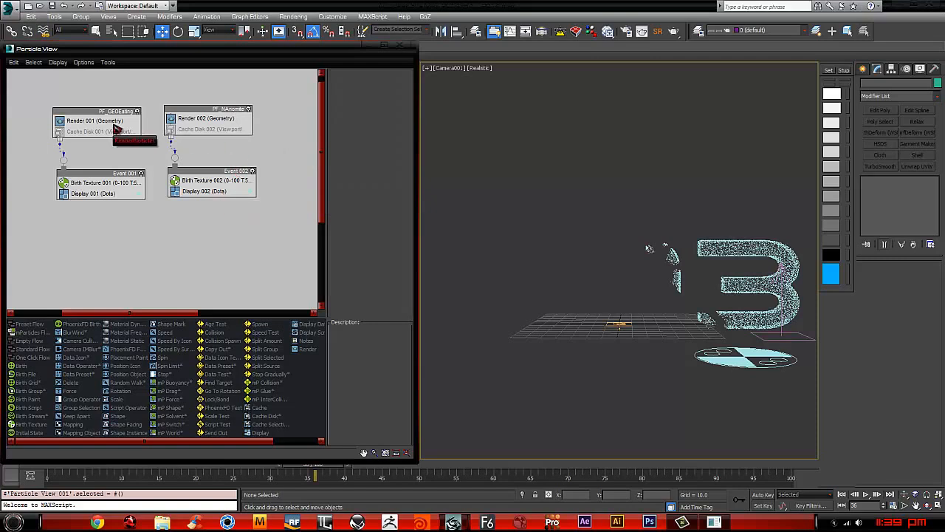
pyautogui.rightClick(123, 112)
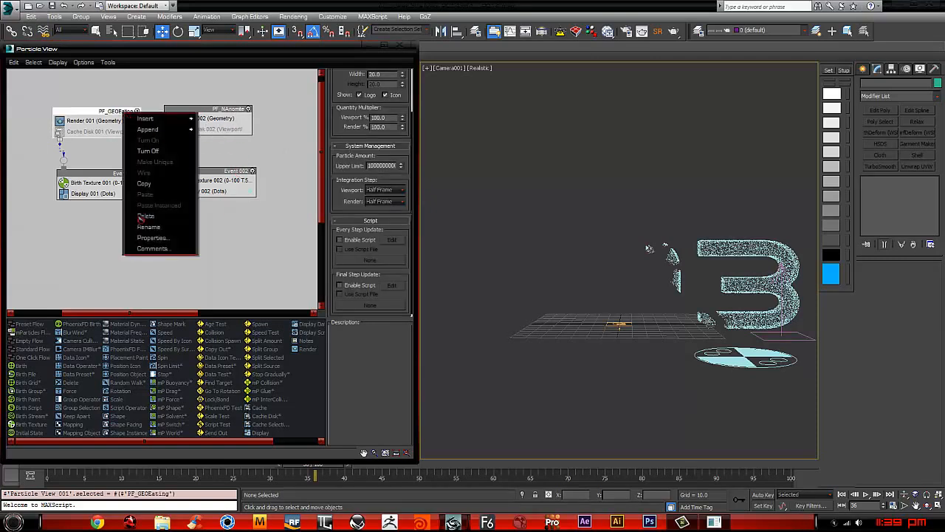
pyautogui.click(148, 226)
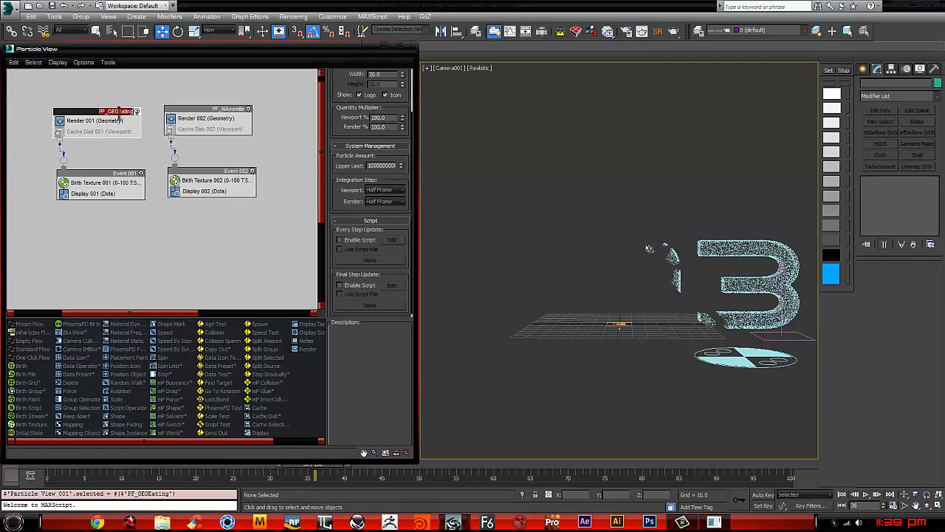
pyautogui.moveTo(118, 114); pyautogui.dragTo(111, 113)
pyautogui.write('eo')
pyautogui.press('Return')
# Step: Correct the capitalisation of the PF_NAnomite source's name to PF_Nanomite
pyautogui.click(233, 112)
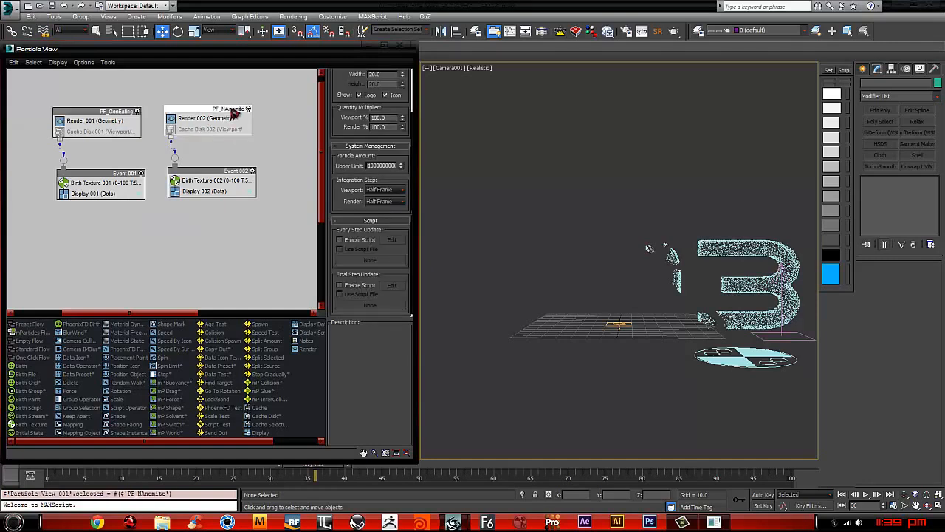
pyautogui.rightClick(232, 110)
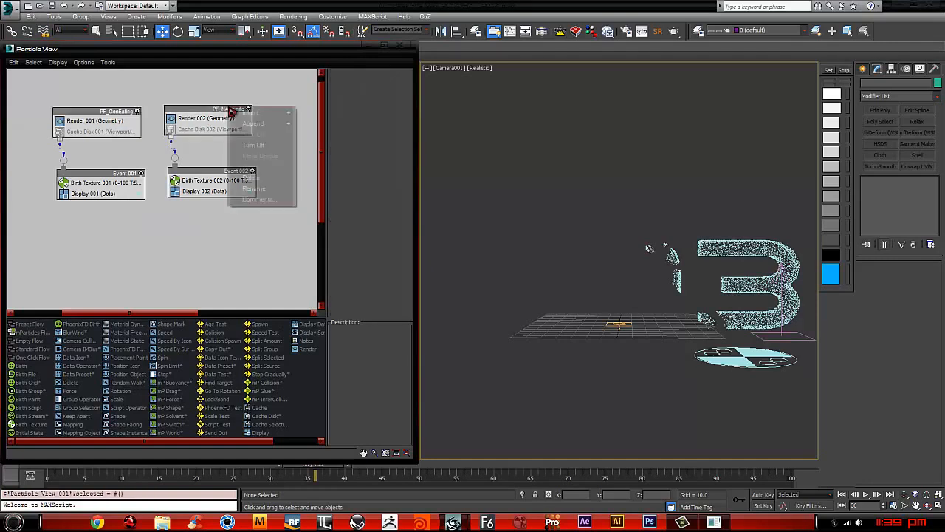
pyautogui.click(248, 189)
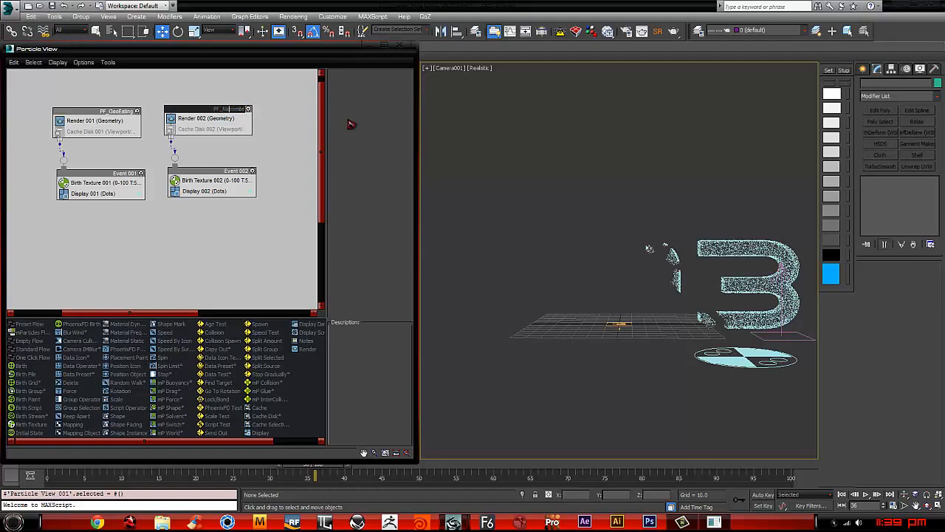
pyautogui.press('Return')
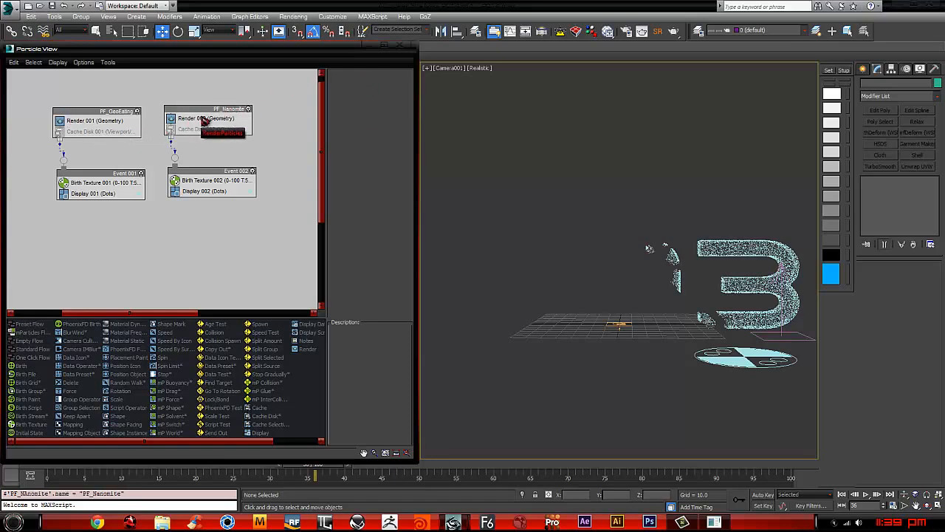
# Step: Turn off the PF_GeoEating system, play the PF_Nanomite particles from the first frame, and return to frame 0
pyautogui.moveTo(222, 159); pyautogui.dragTo(240, 151, button='middle')
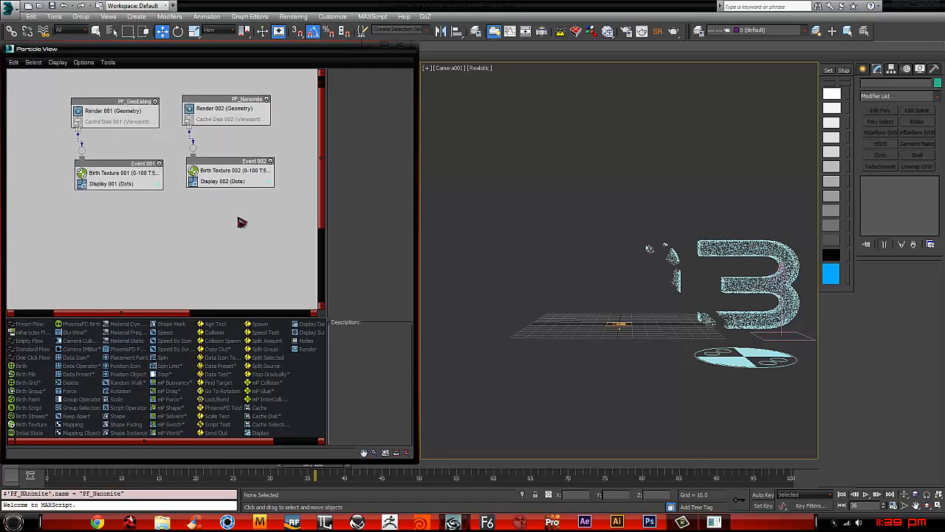
pyautogui.click(155, 102)
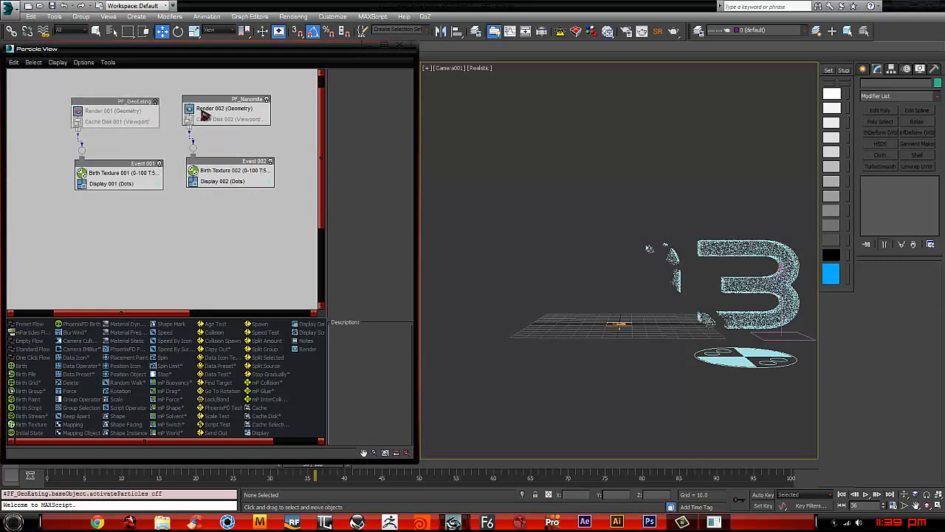
pyautogui.click(842, 494)
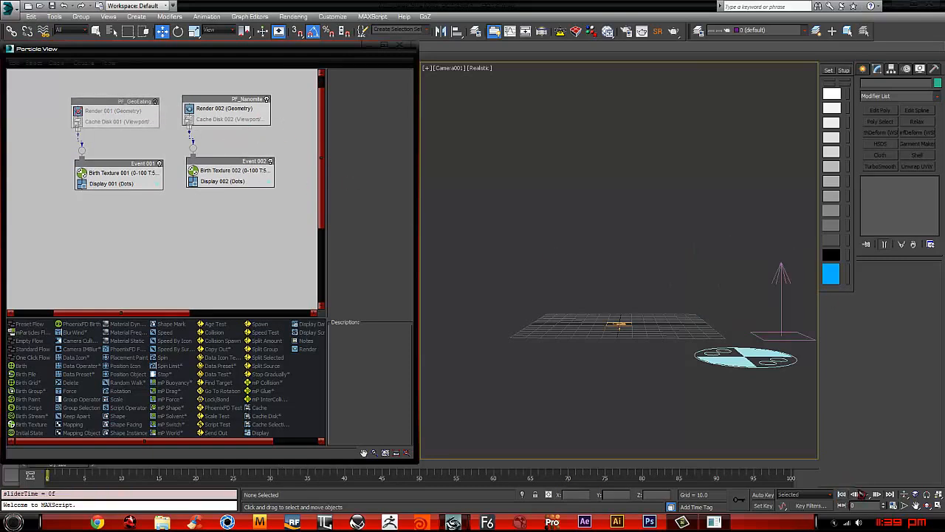
pyautogui.press('/')
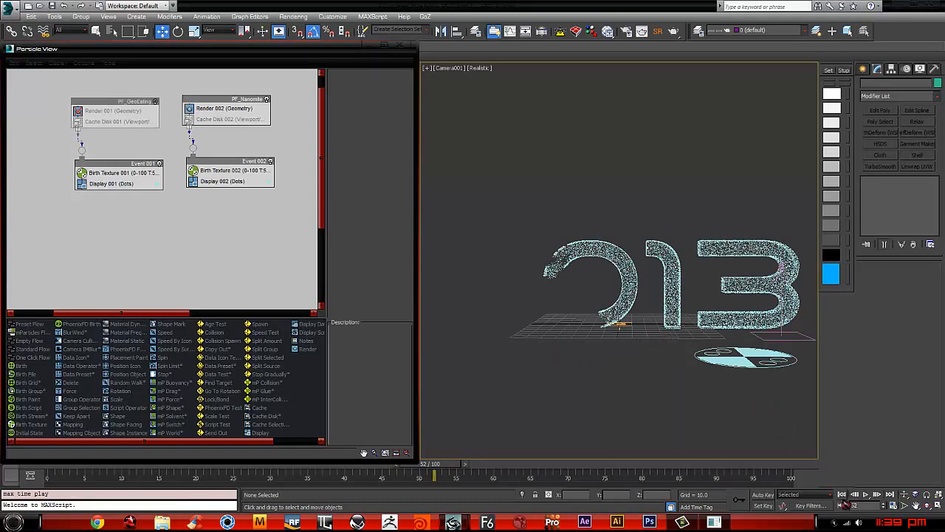
pyautogui.click(841, 494)
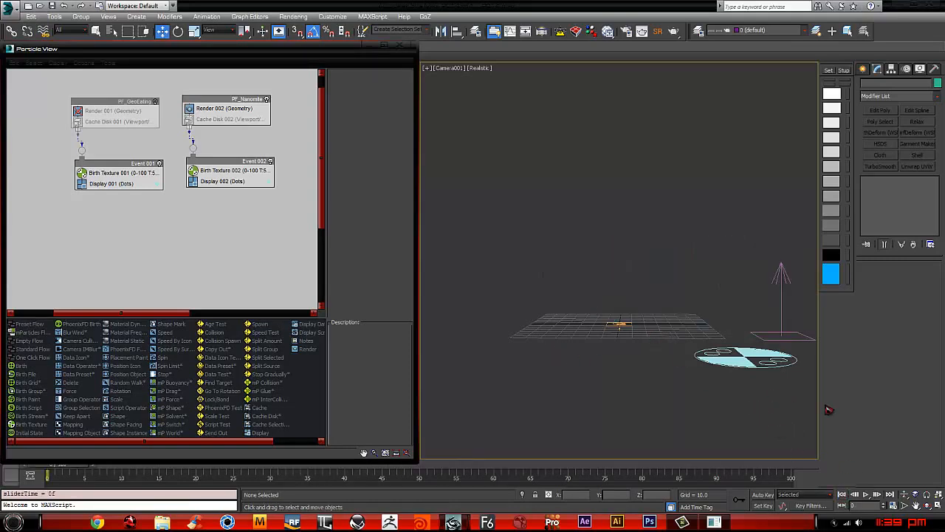
# Step: Add a Delete operator between Birth Texture and Display in Event 002 and make it remove particles By Particle Age
pyautogui.rightClick(235, 181)
pyautogui.moveTo(265, 193)
pyautogui.moveTo(325, 194)
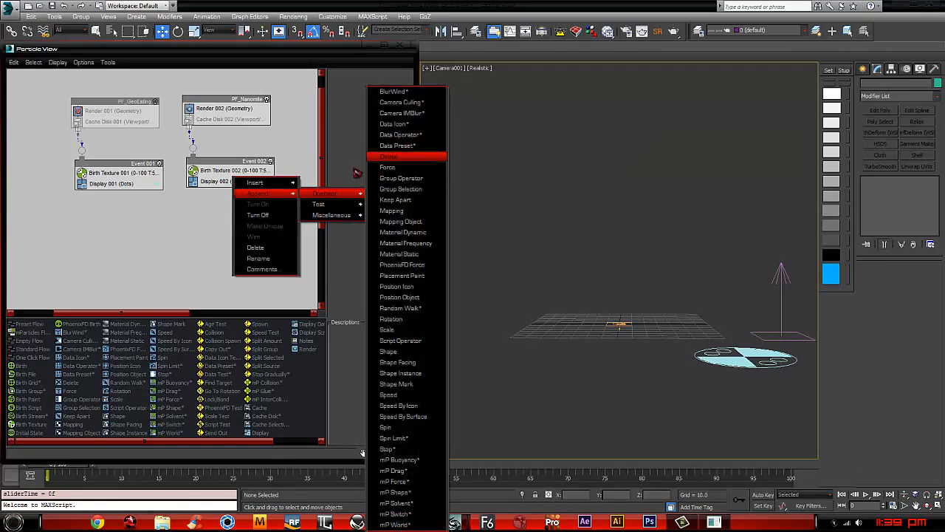
pyautogui.click(394, 157)
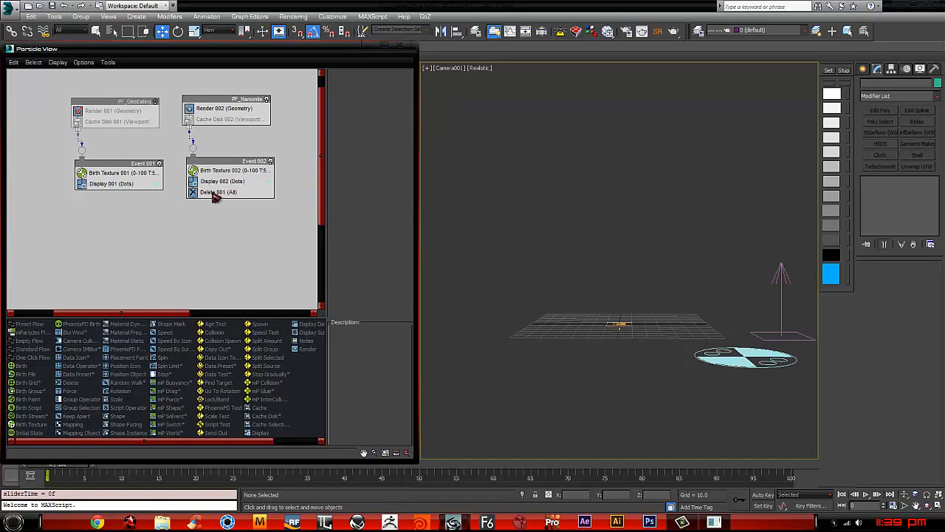
pyautogui.click(233, 184)
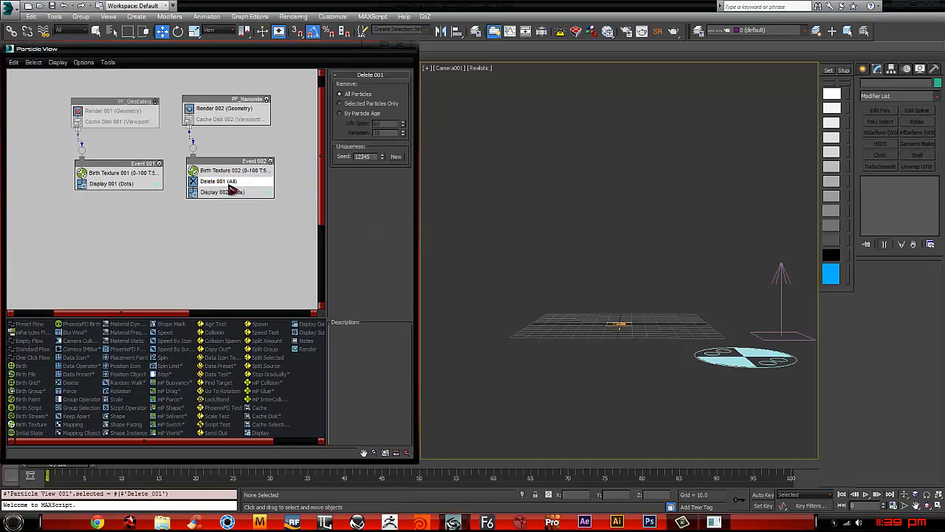
pyautogui.click(350, 116)
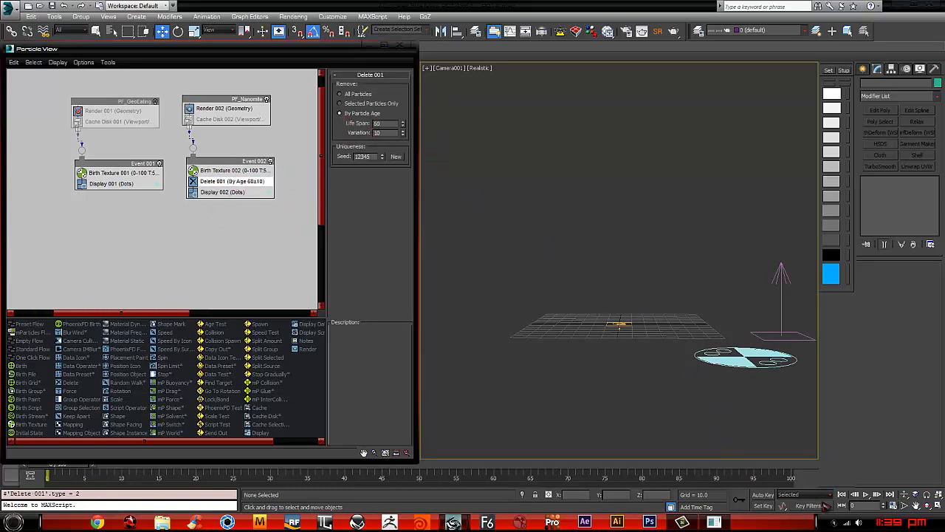
# Step: Play the animation to check the age-based deletion, scrub back to frame 52, and return to frame 0
pyautogui.click(865, 494)
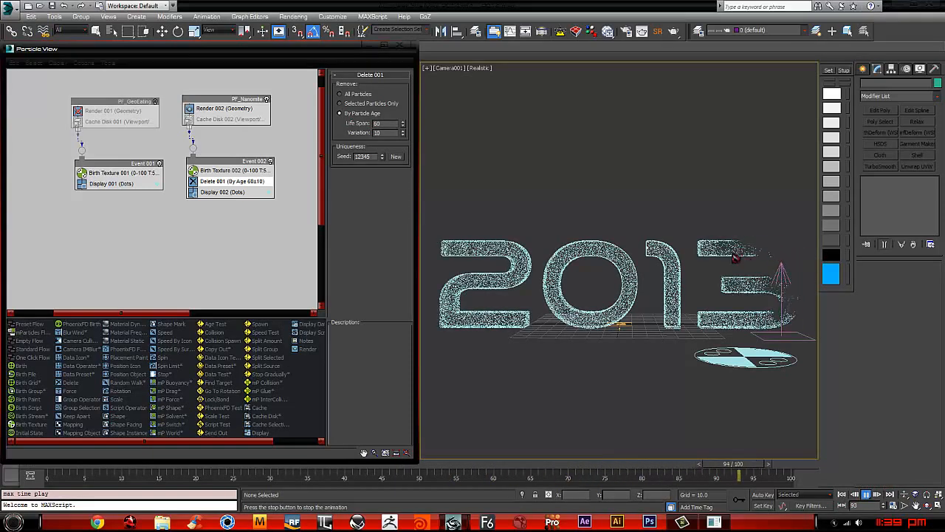
pyautogui.click(867, 494)
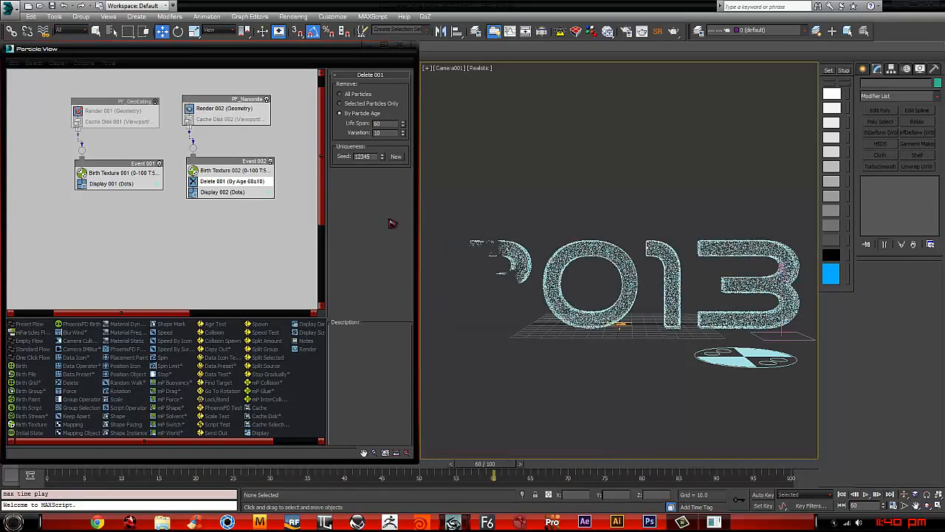
pyautogui.moveTo(484, 468); pyautogui.dragTo(430, 463)
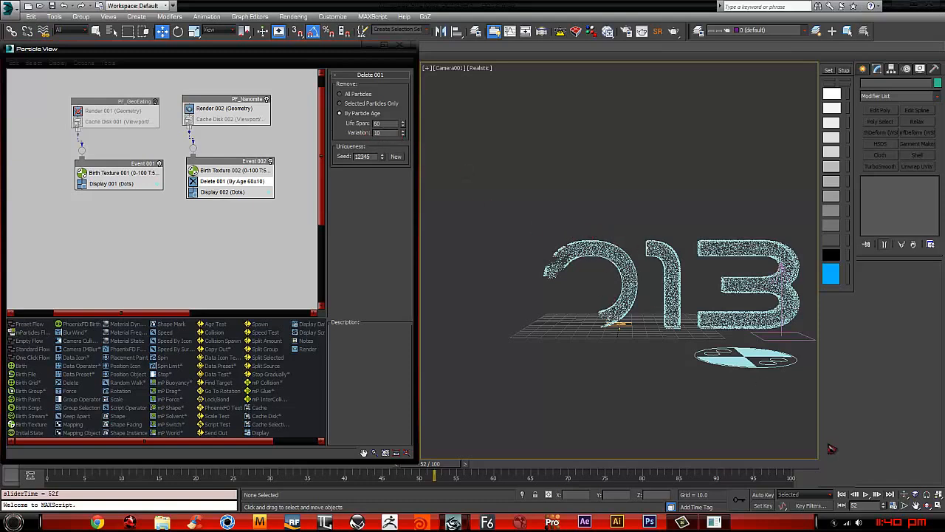
pyautogui.click(844, 494)
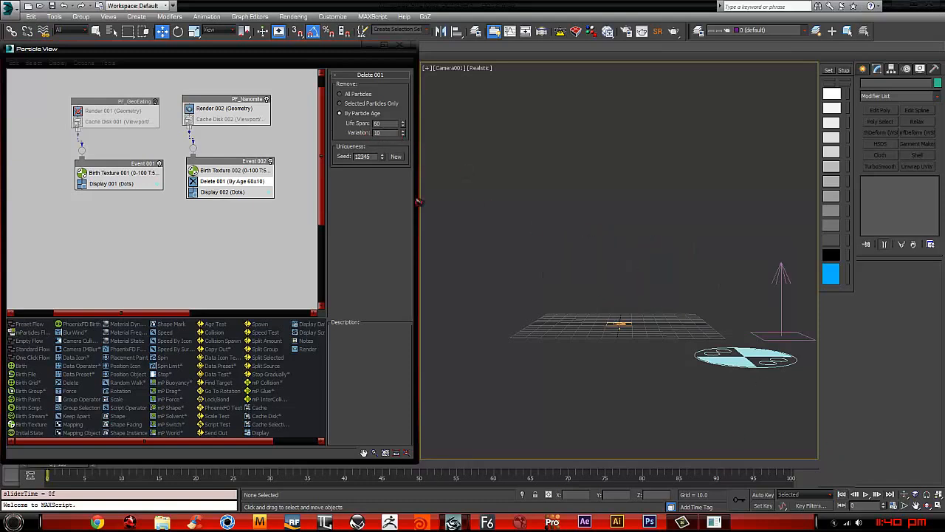
# Step: Set the Delete operator's Variation to 0 and its Life Span to 2
pyautogui.rightClick(409, 136)
pyautogui.rightClick(403, 133)
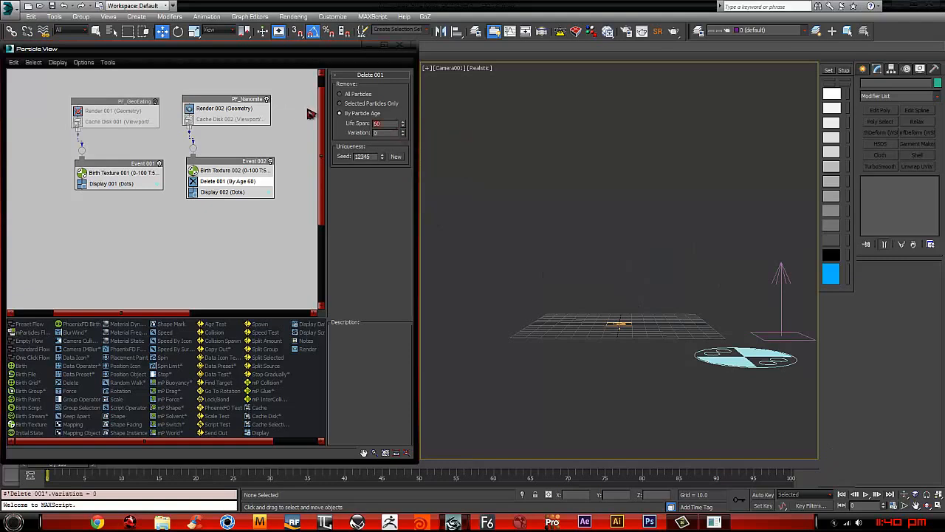
pyautogui.write('2')
pyautogui.press('Return')
# Step: Play the short-lived particles across the text, step back through earlier frames, and return to frame 0
pyautogui.click(866, 494)
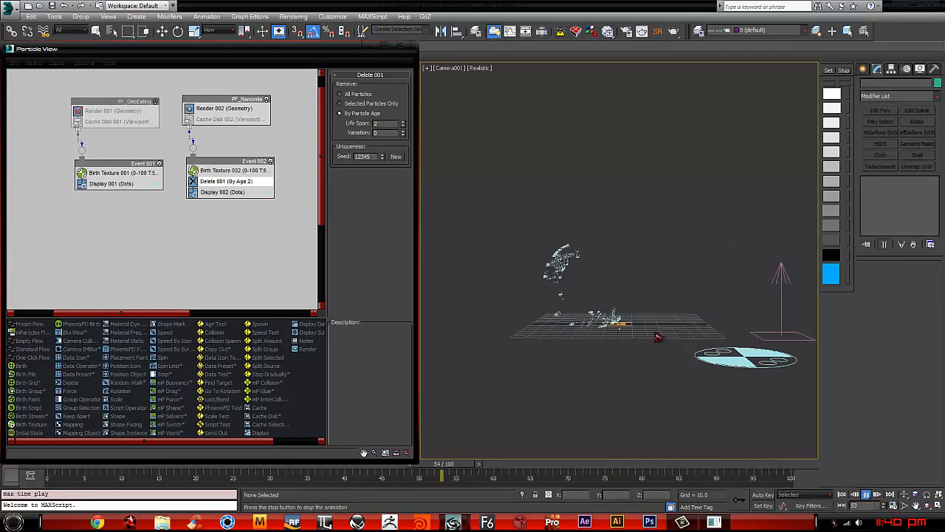
pyautogui.click(865, 494)
pyautogui.press(',')
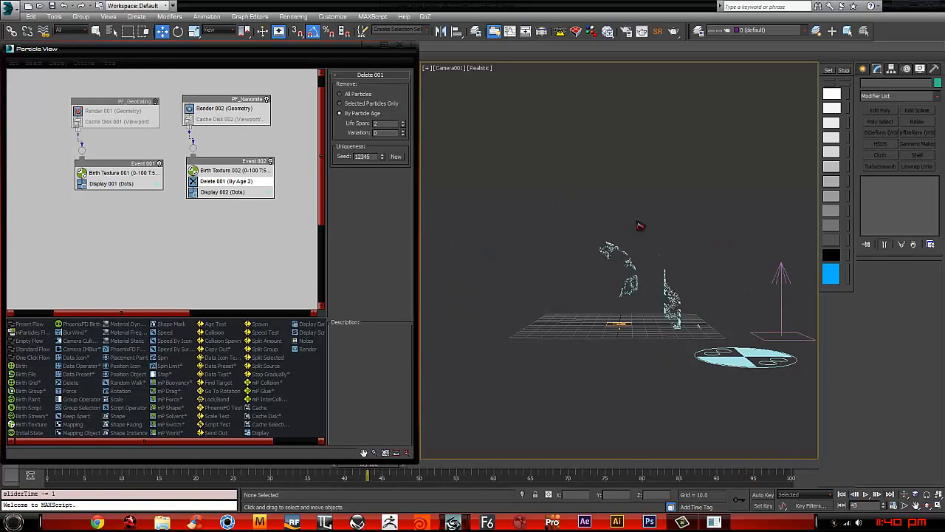
pyautogui.click(843, 496)
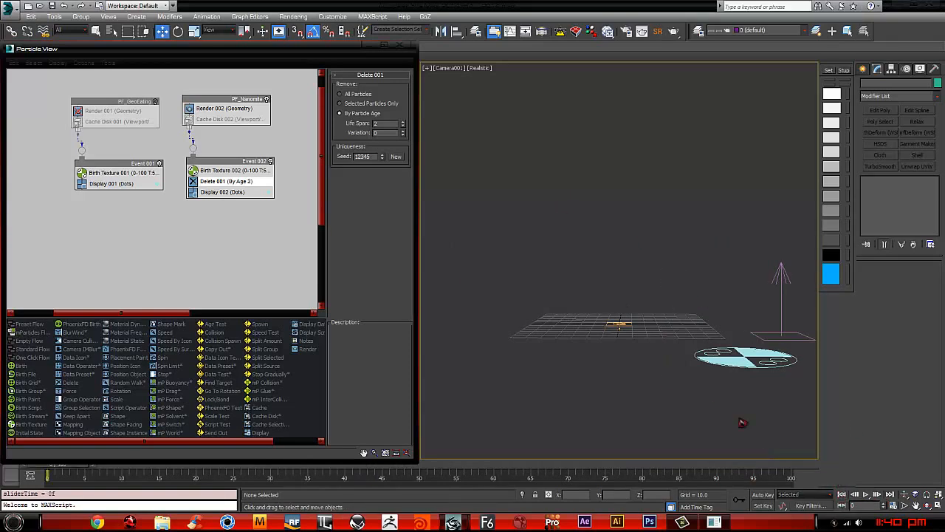
# Step: Add an Age Test to Event 002 between the Delete and Display operators
pyautogui.rightClick(224, 186)
pyautogui.moveTo(258, 206)
pyautogui.moveTo(313, 219)
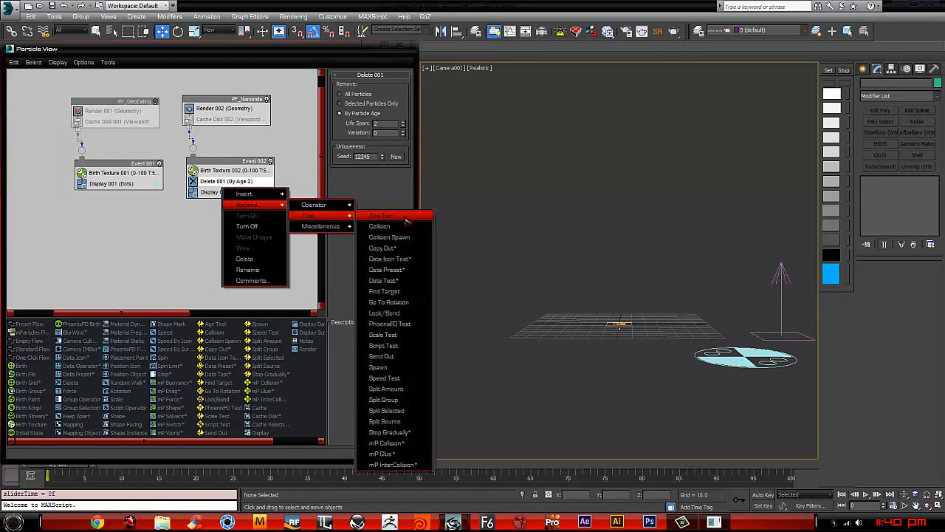
pyautogui.click(380, 217)
pyautogui.moveTo(221, 188); pyautogui.dragTo(225, 189)
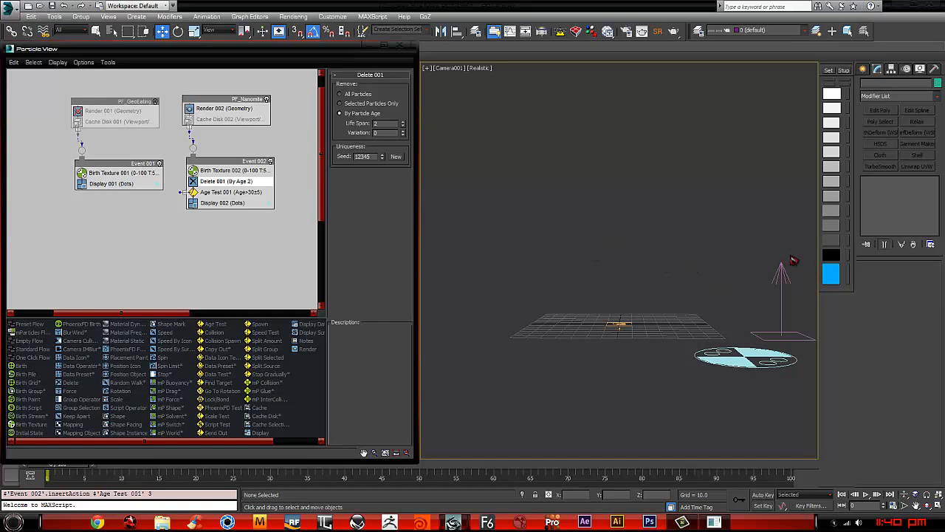
# Step: Select the Wind001 space warp to show its parameters and create a new Force operator event below Event 002
pyautogui.click(772, 276)
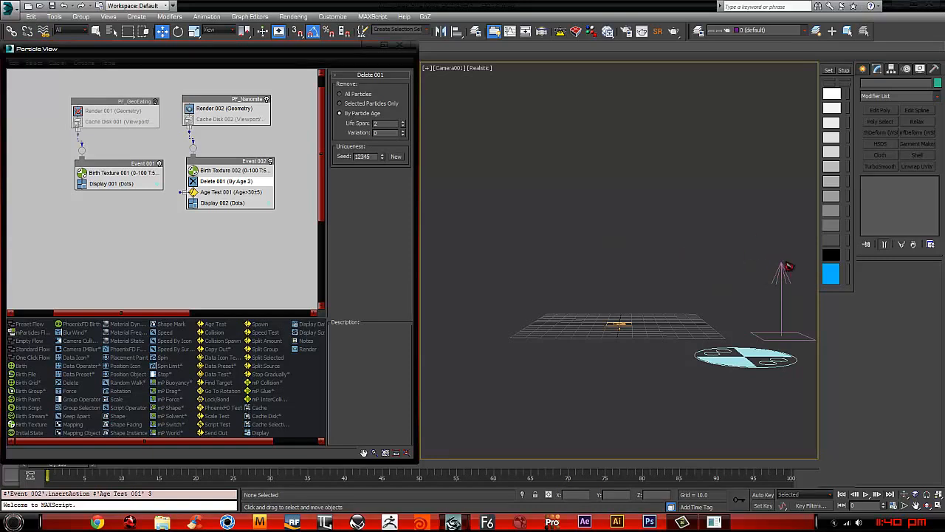
pyautogui.click(780, 262)
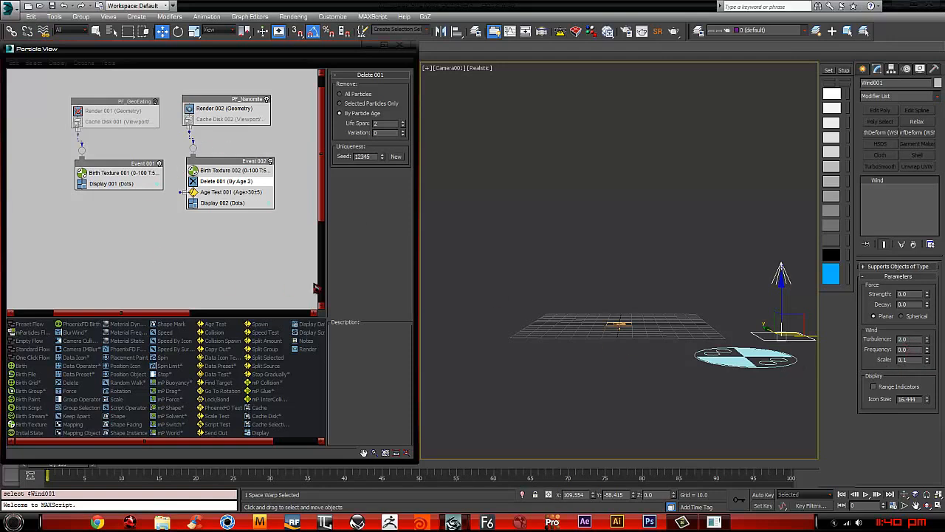
pyautogui.moveTo(207, 253); pyautogui.dragTo(219, 196, button='middle')
pyautogui.rightClick(218, 192)
pyautogui.moveTo(246, 220)
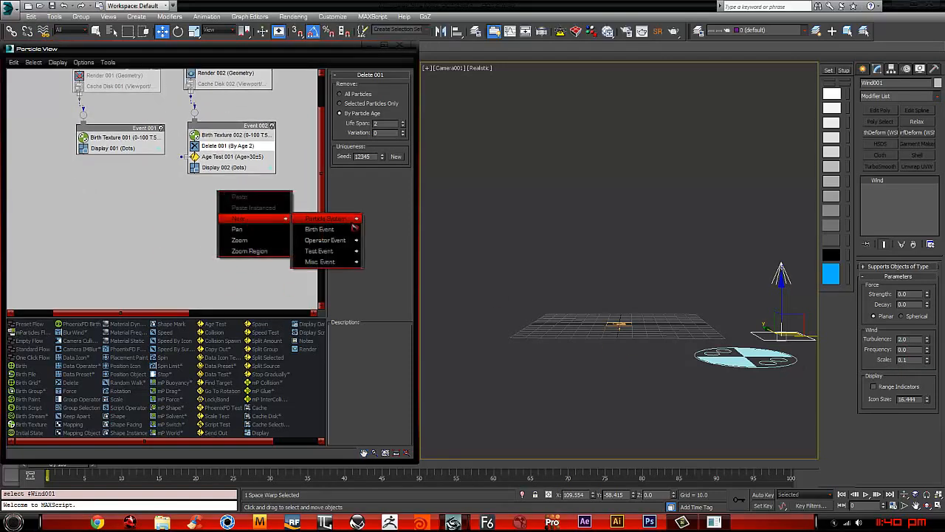
pyautogui.moveTo(324, 228)
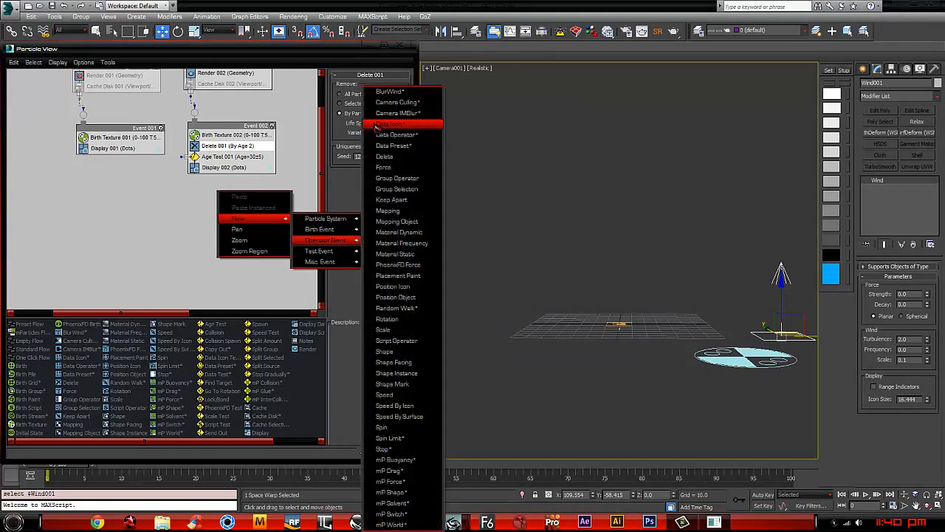
pyautogui.click(383, 167)
# Step: Position the new Force event below and between the two existing events and wire the Age Test output to it
pyautogui.moveTo(243, 198); pyautogui.dragTo(174, 224)
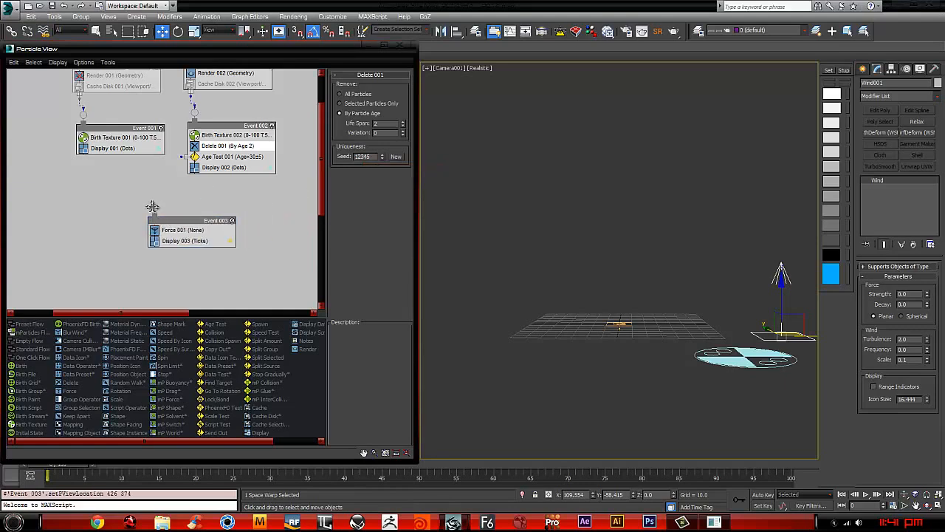
pyautogui.moveTo(185, 158); pyautogui.dragTo(181, 157)
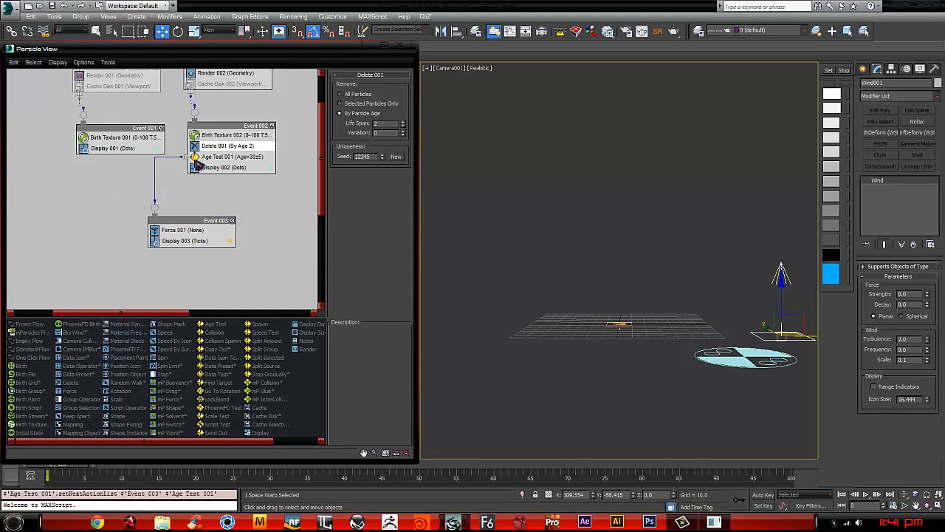
pyautogui.moveTo(187, 219)
pyautogui.mouseDown()
pyautogui.moveTo(238, 220)
pyautogui.moveTo(174, 219)
pyautogui.mouseUp()
# Step: Add the Wind001 space warp to the Force 001 operator and clear the scene selection
pyautogui.click(218, 232)
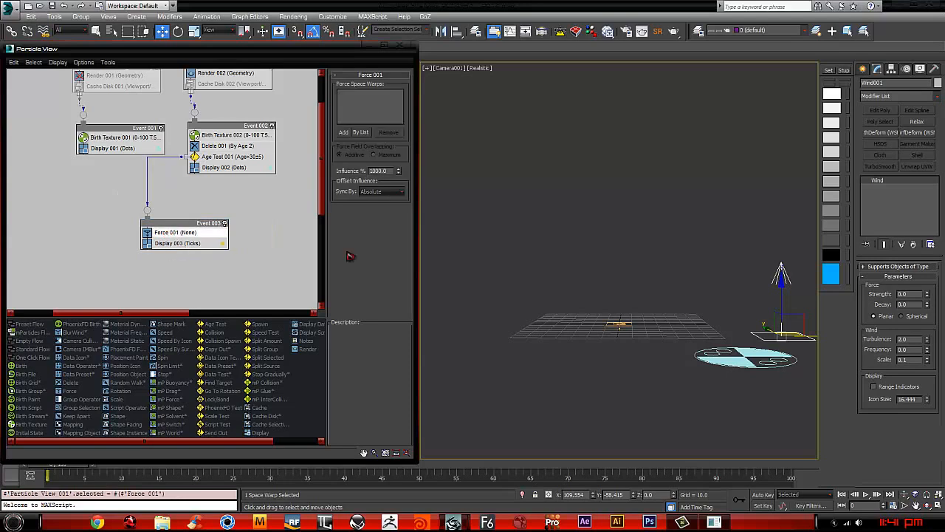
pyautogui.click(344, 133)
pyautogui.click(780, 274)
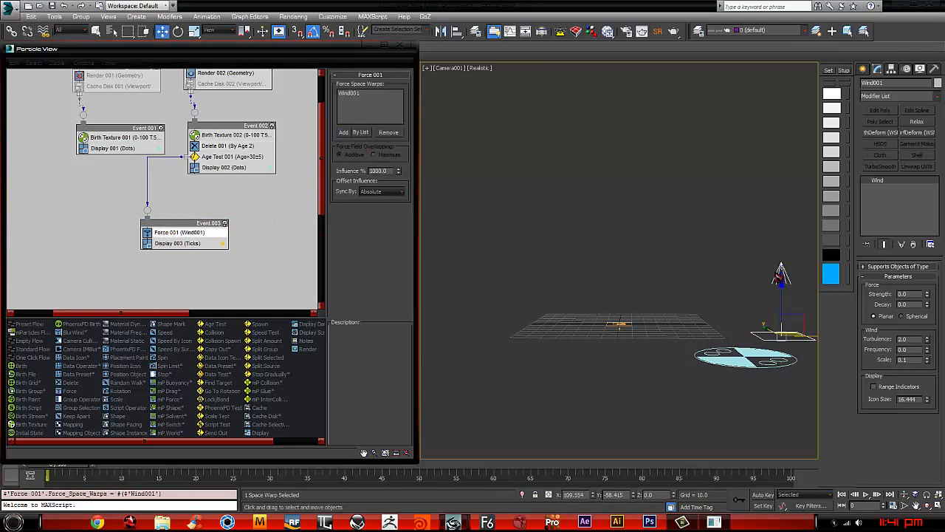
pyautogui.click(770, 283)
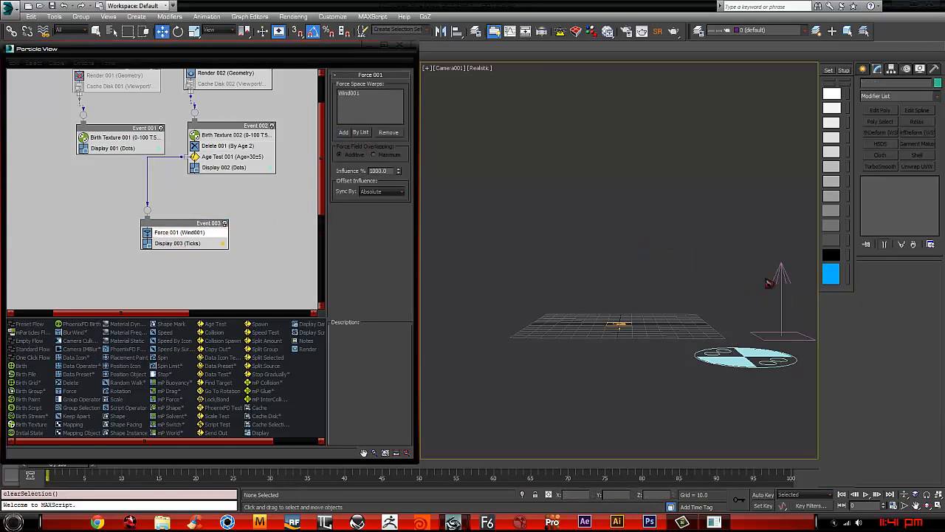
# Step: Set the Age Test in Event 002 to a test value of 1 with variation 0 and play back the result
pyautogui.click(865, 494)
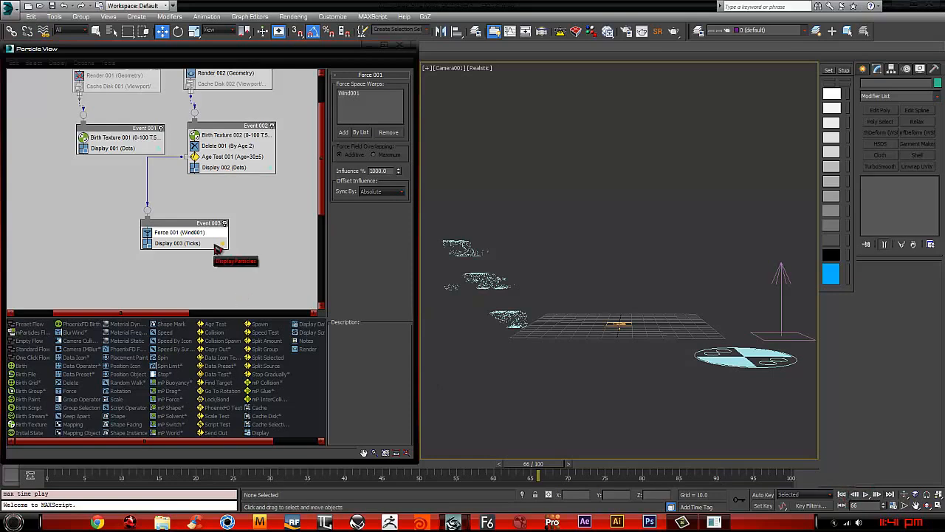
pyautogui.click(246, 157)
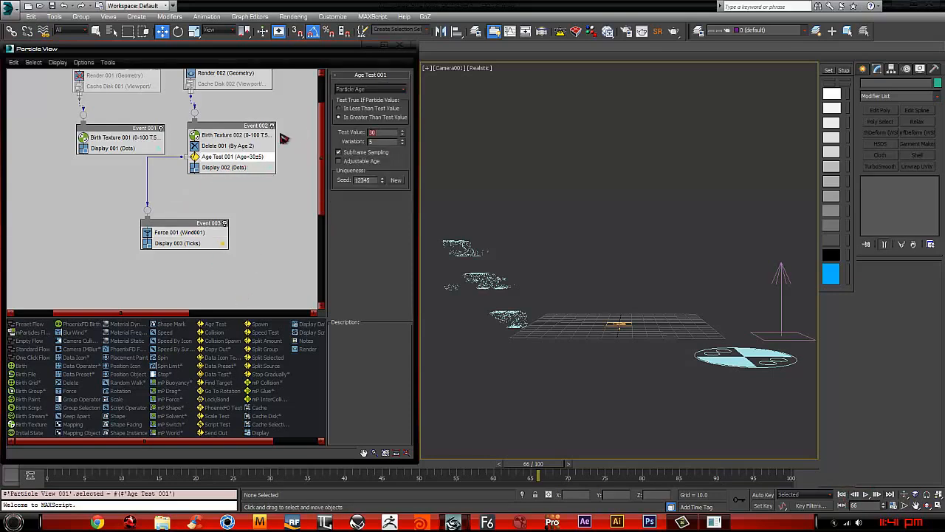
pyautogui.press('Return')
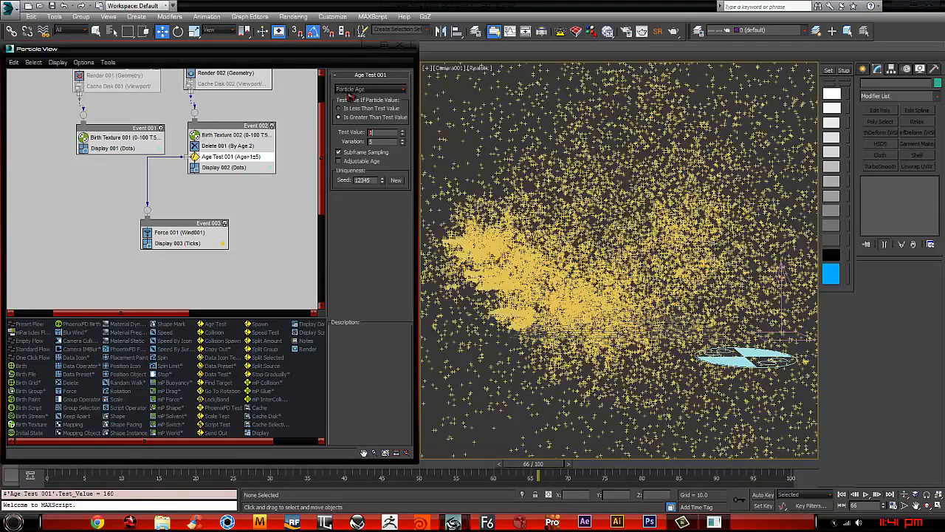
pyautogui.rightClick(402, 141)
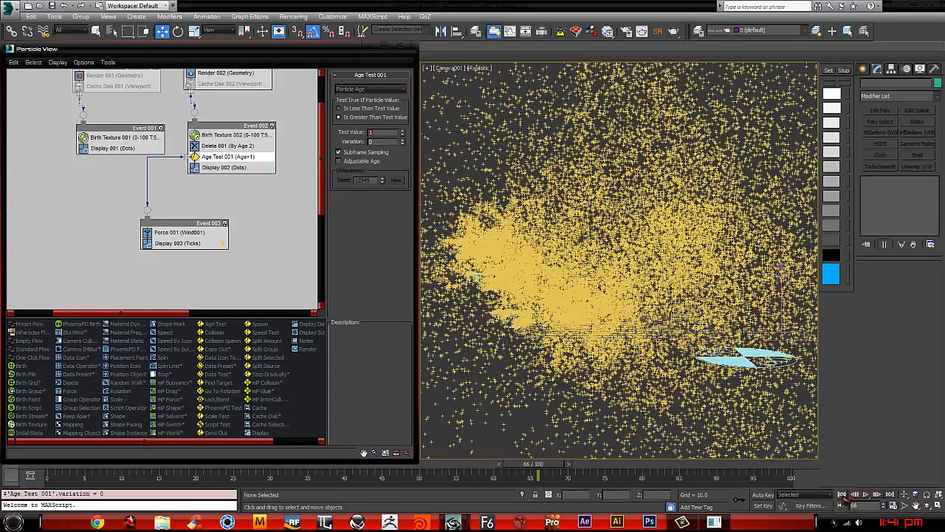
pyautogui.click(842, 494)
pyautogui.click(866, 494)
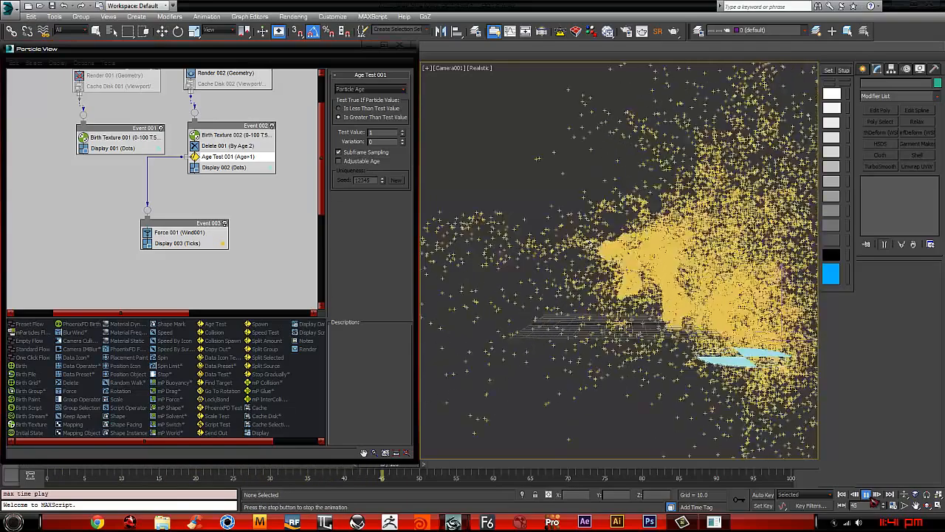
pyautogui.click(841, 495)
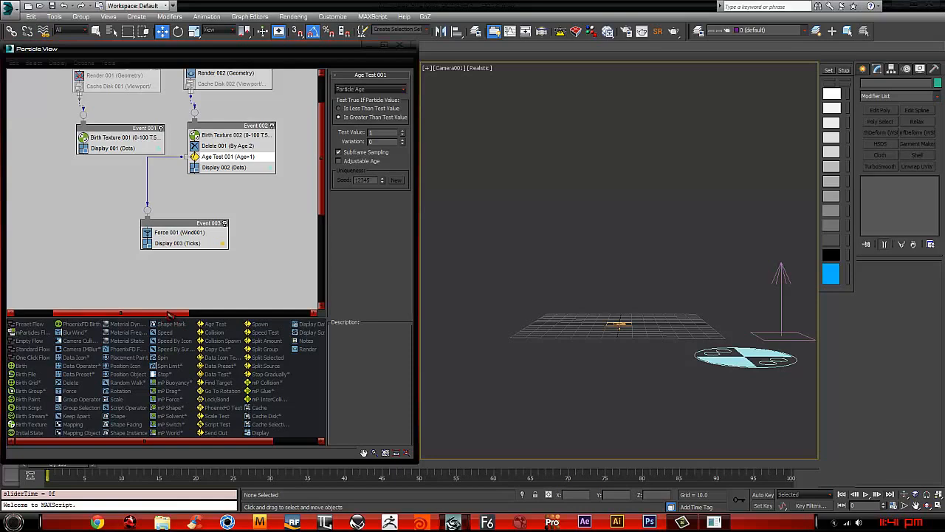
# Step: Add a Delete operator to Event 003 between the Force and Display operators
pyautogui.rightClick(175, 243)
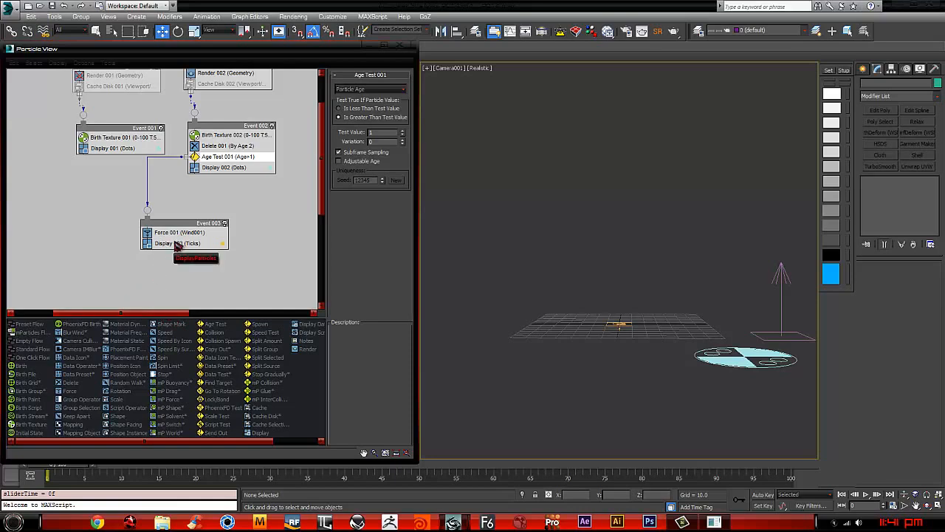
pyautogui.moveTo(211, 257)
pyautogui.moveTo(288, 262)
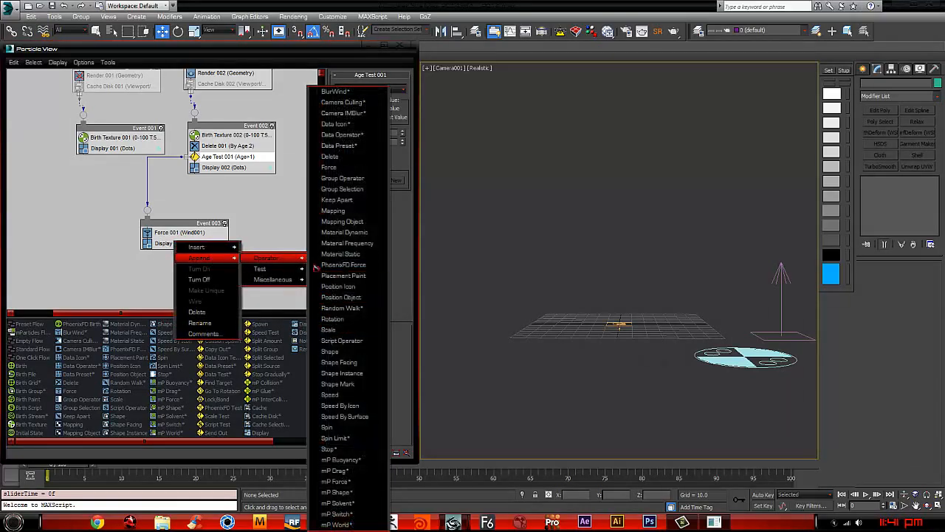
pyautogui.click(345, 156)
pyautogui.moveTo(172, 254); pyautogui.dragTo(186, 244)
pyautogui.click(185, 244)
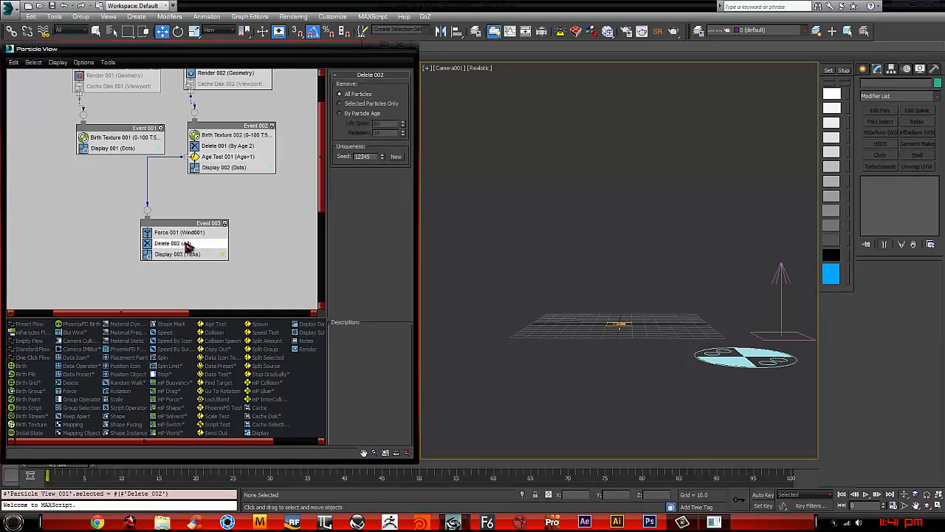
# Step: Make the Event 003 Delete operator remove by particle age with a life span of 8, and play the animation
pyautogui.click(340, 114)
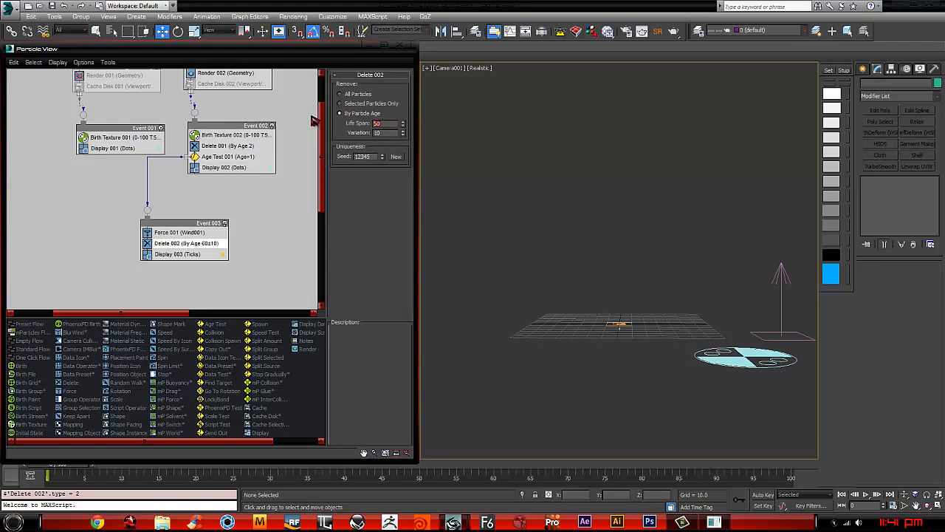
pyautogui.press('Return')
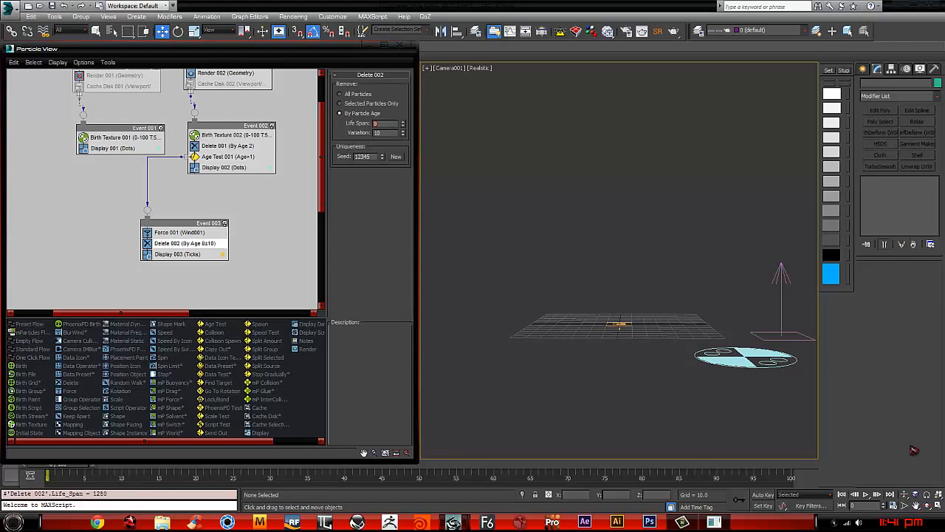
pyautogui.click(867, 494)
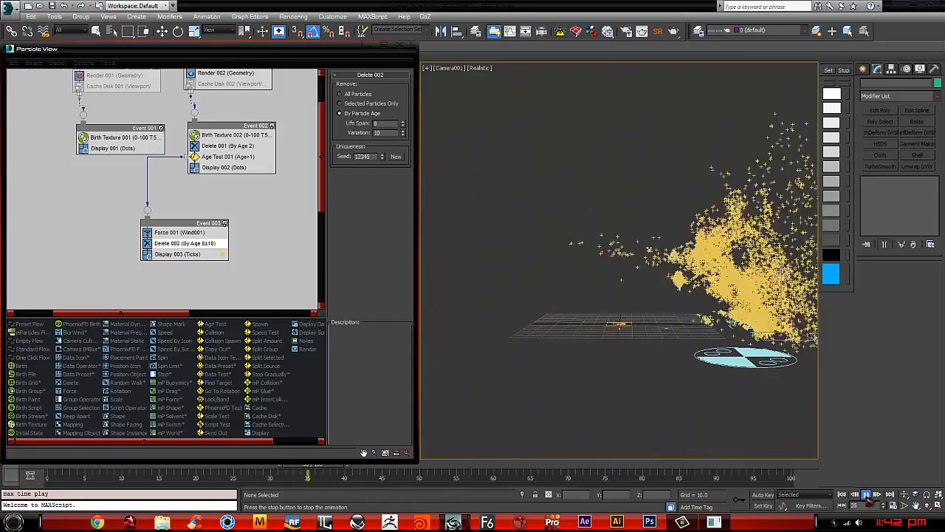
pyautogui.click(868, 496)
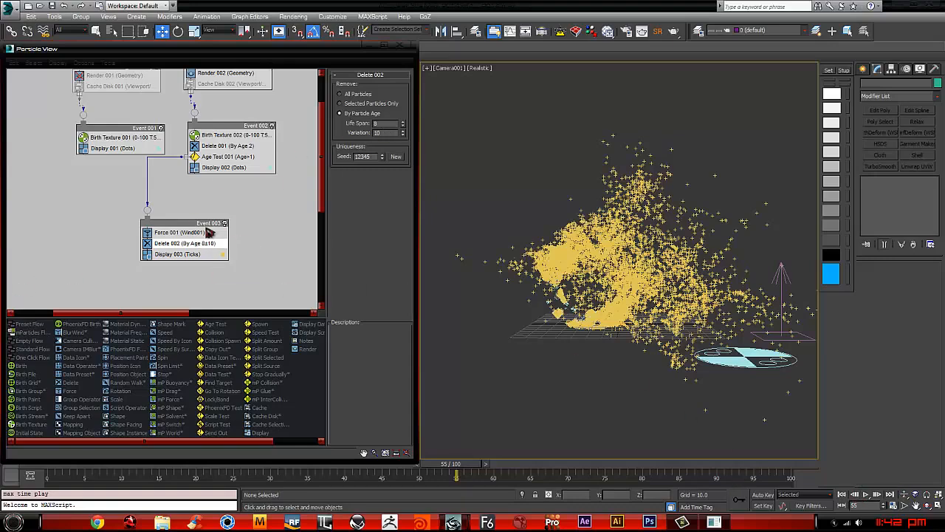
# Step: Reduce the Event 003 Delete operator's life span to 4 and preview the animation from the start
pyautogui.moveTo(384, 123); pyautogui.dragTo(323, 124)
pyautogui.click(842, 494)
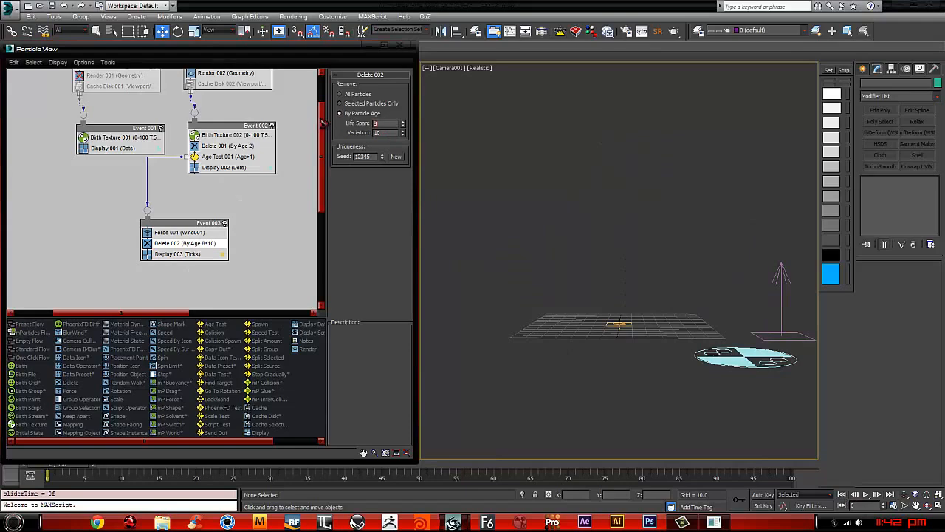
pyautogui.write('4')
pyautogui.press('Return')
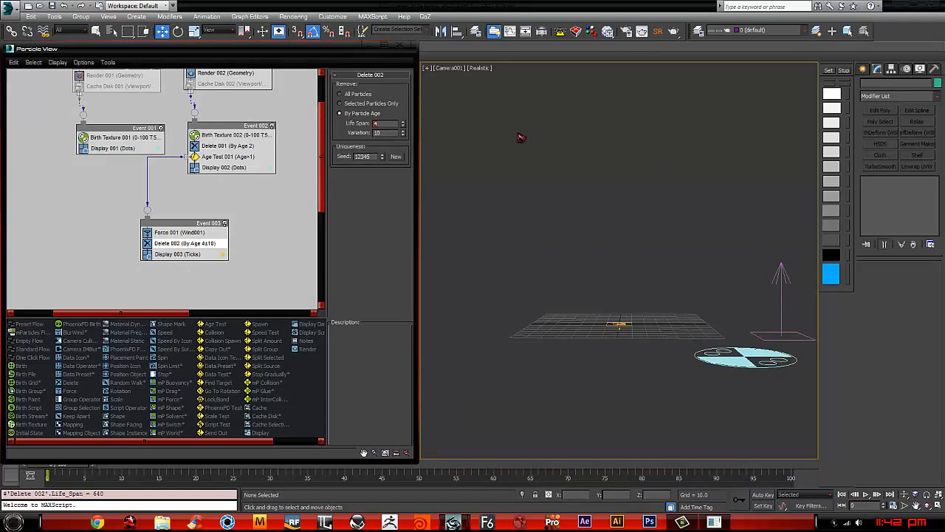
pyautogui.click(866, 494)
pyautogui.press('w')
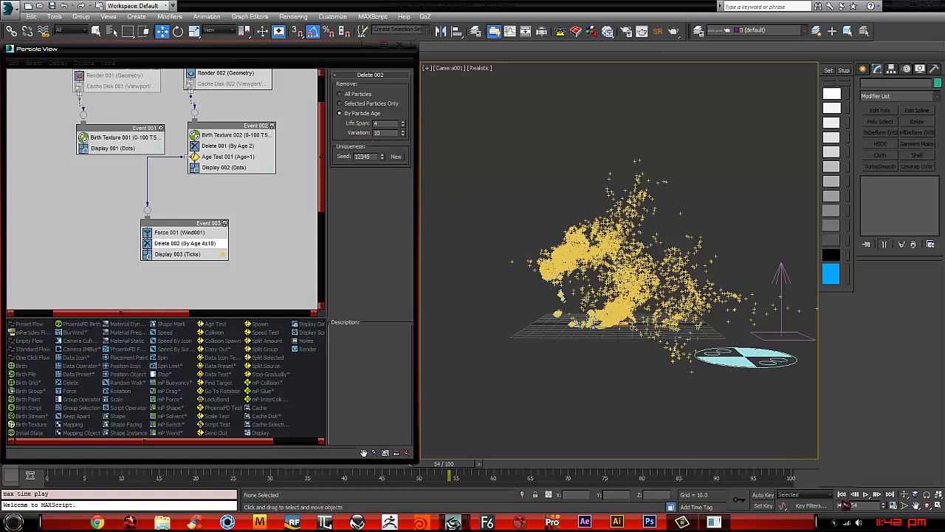
pyautogui.click(842, 505)
pyautogui.click(841, 494)
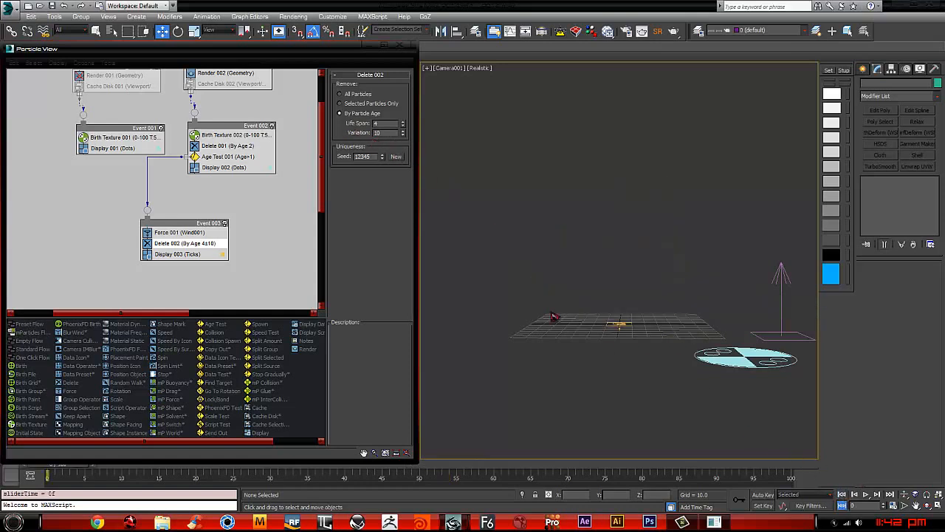
# Step: Set the Event 003 Delete operator's variation to 0 and, after checking playback, its life span to 5
pyautogui.rightClick(403, 133)
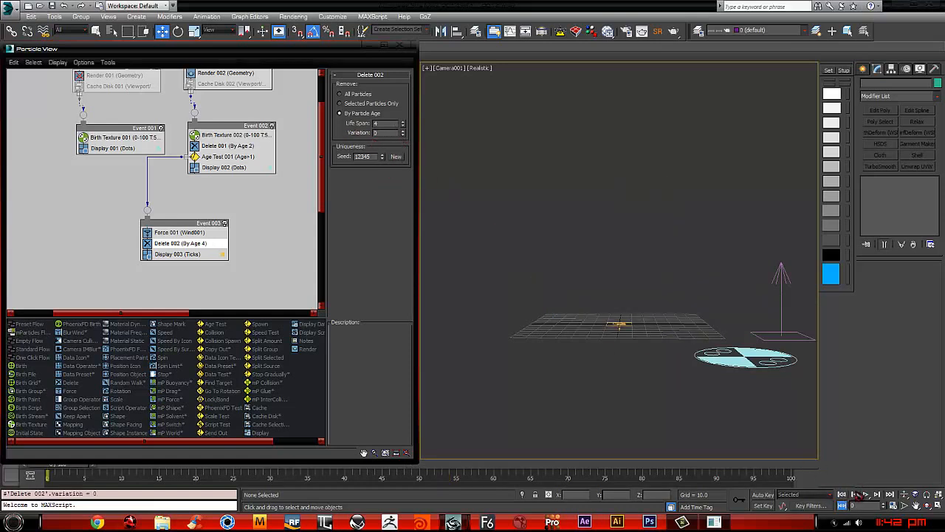
pyautogui.click(866, 494)
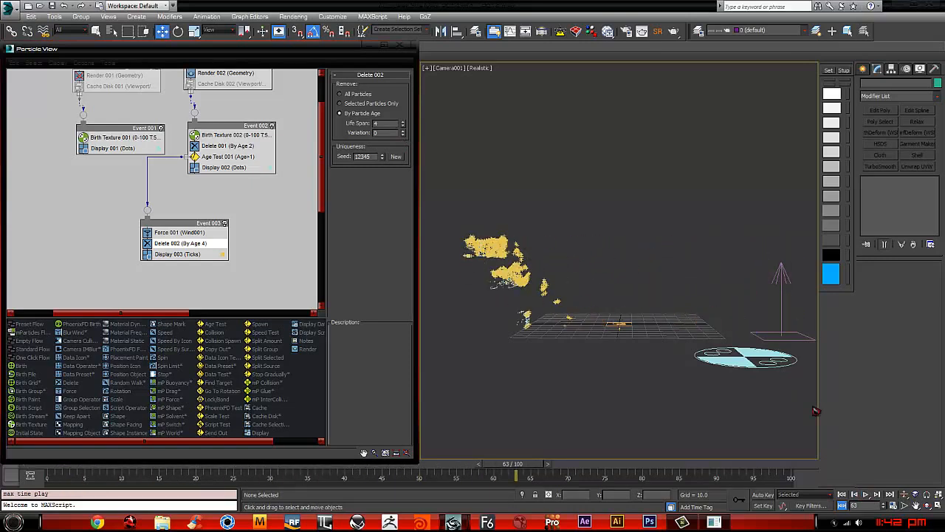
pyautogui.click(867, 495)
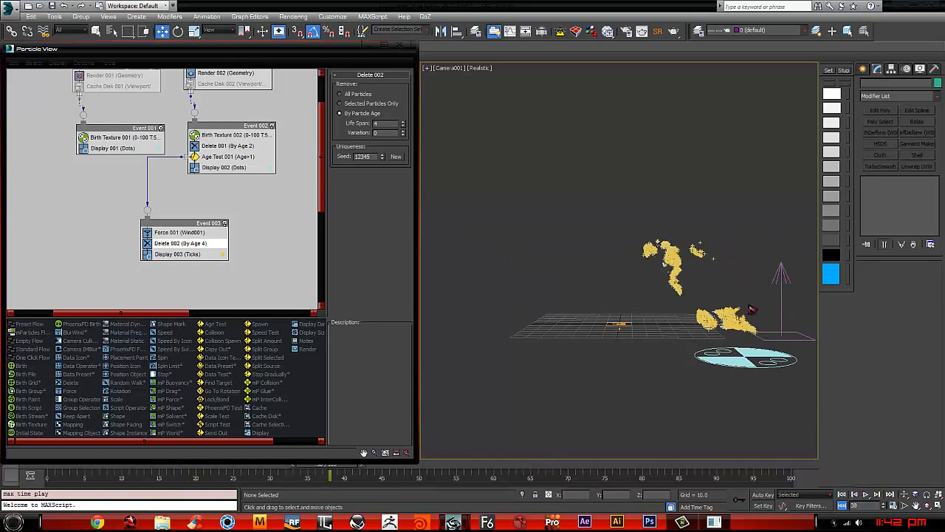
pyautogui.click(866, 494)
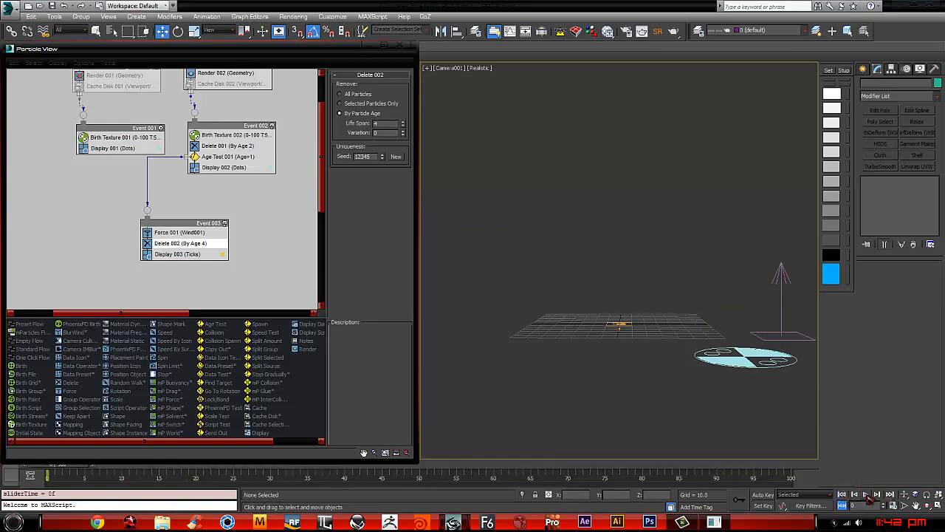
pyautogui.click(866, 495)
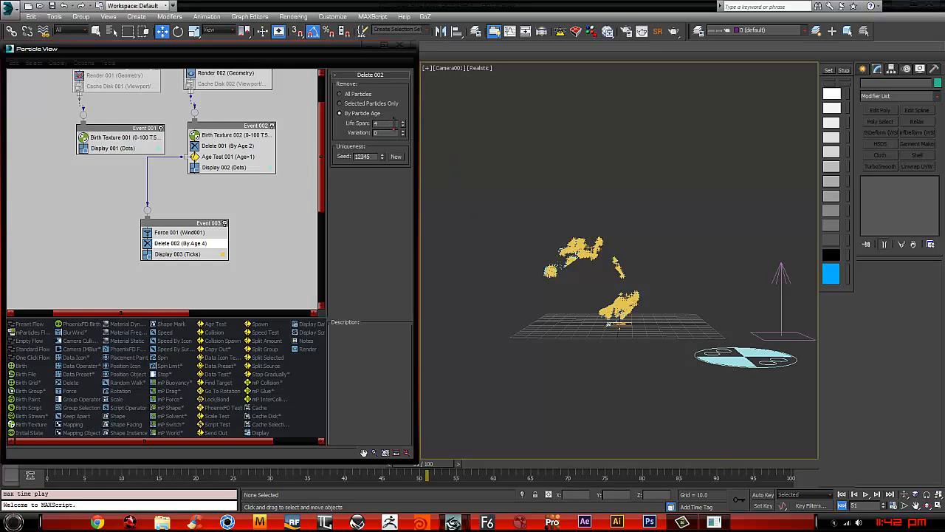
pyautogui.click(403, 122)
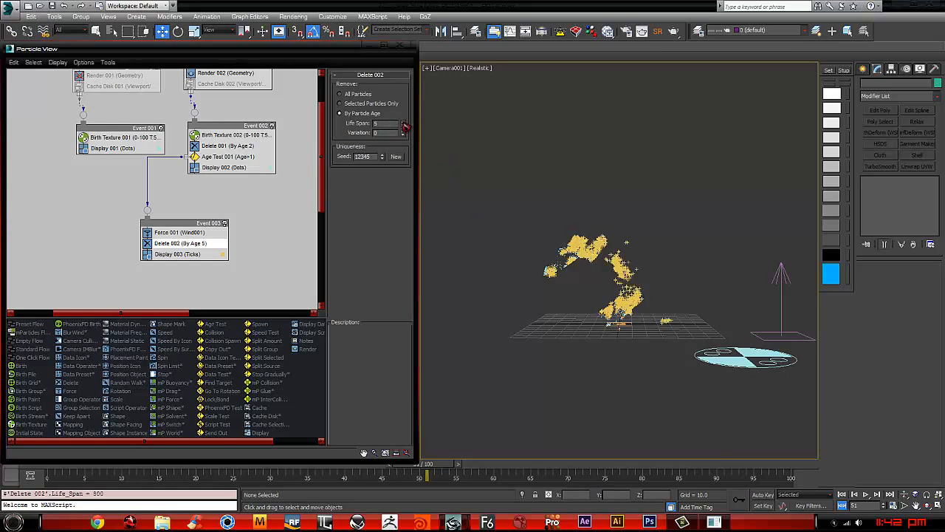
# Step: Change the Event 003 Display type to Dots and play the animation from the first frame
pyautogui.click(181, 253)
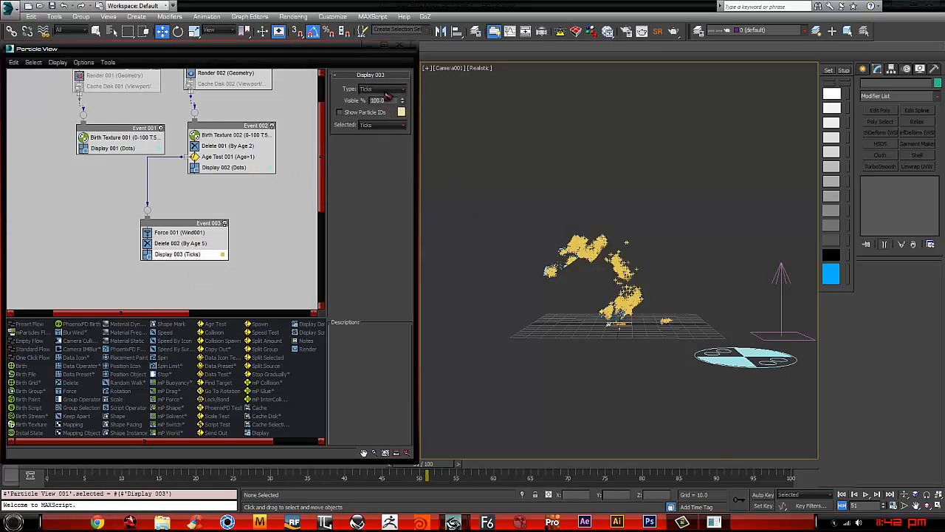
pyautogui.click(381, 89)
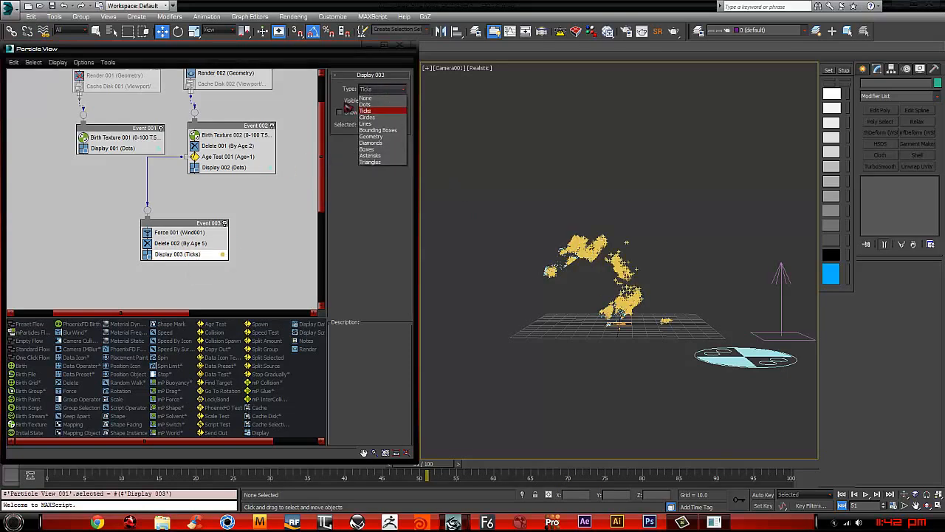
pyautogui.click(366, 104)
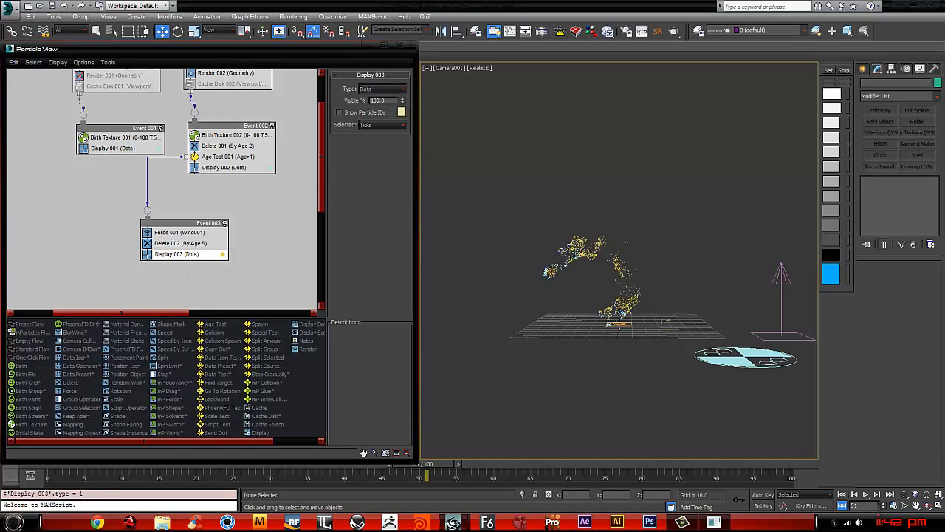
pyautogui.click(841, 494)
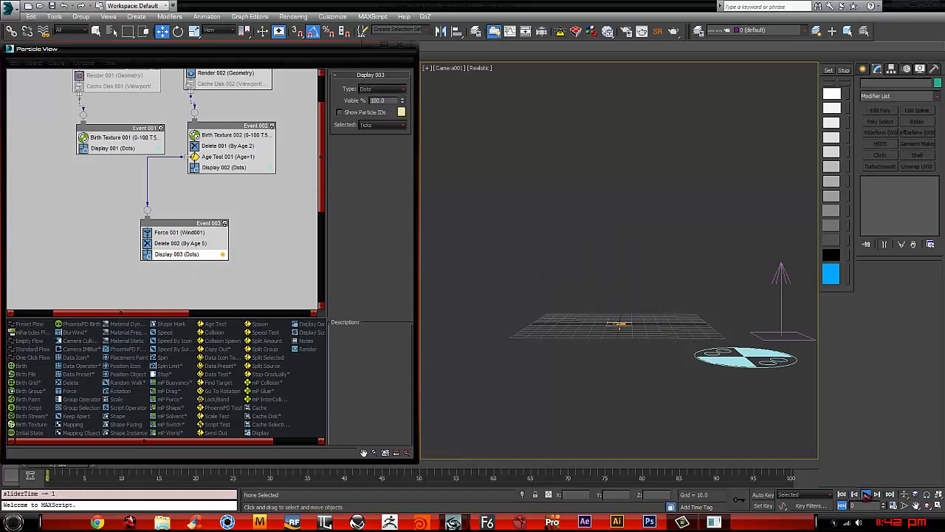
pyautogui.click(866, 494)
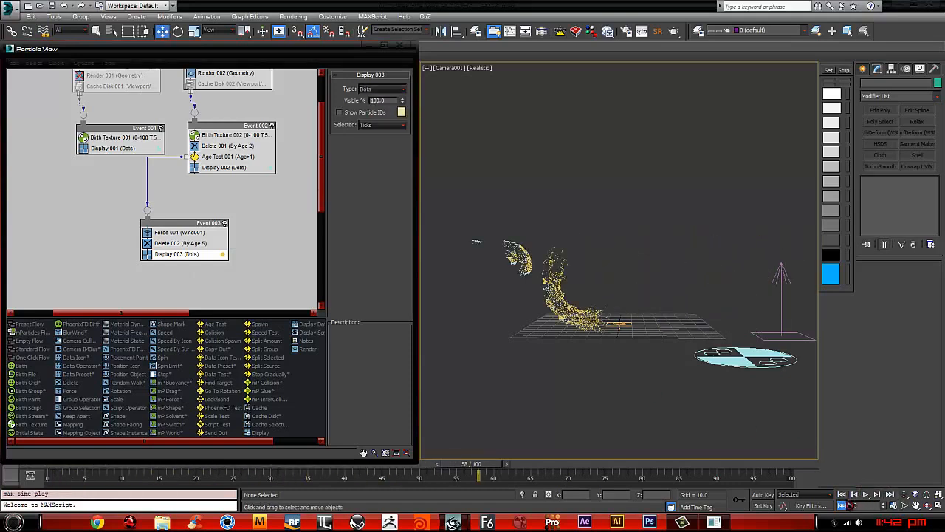
pyautogui.click(841, 494)
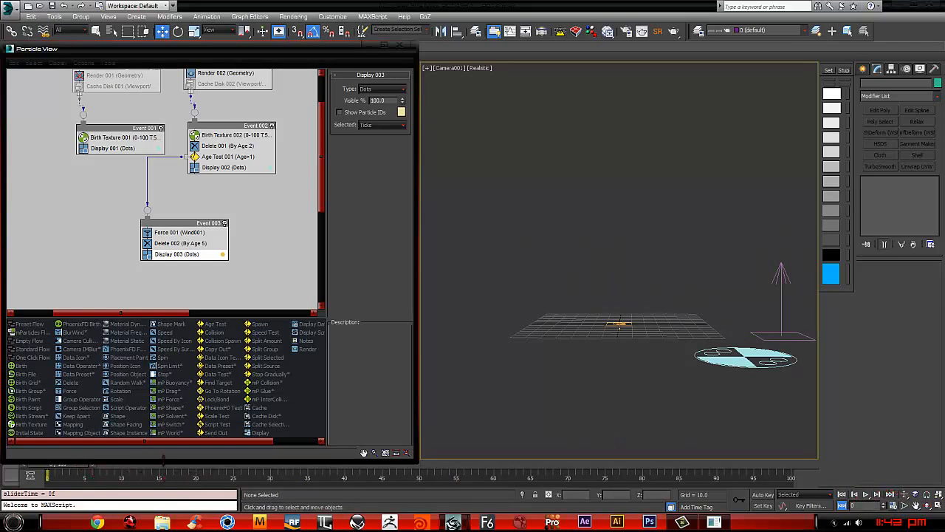
# Step: Shorten the Particle View window to uncover the timeline, scrub to frame 66 and replay the particle motion
pyautogui.moveTo(163, 461); pyautogui.dragTo(163, 441)
pyautogui.moveTo(70, 464); pyautogui.dragTo(537, 474)
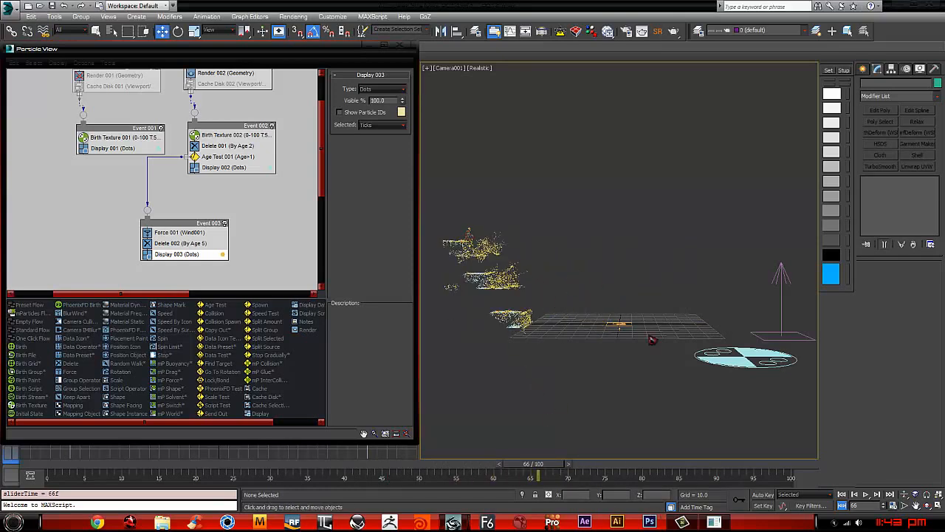
pyautogui.click(866, 494)
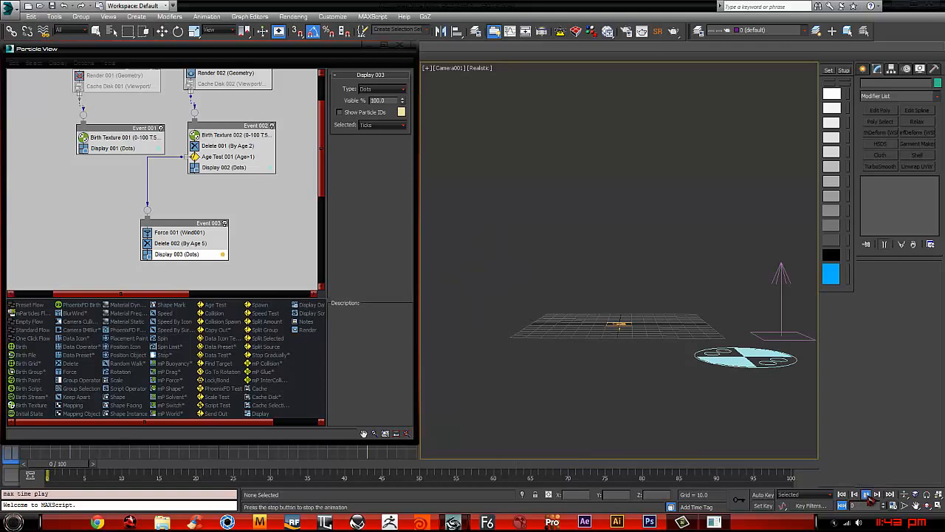
pyautogui.click(868, 496)
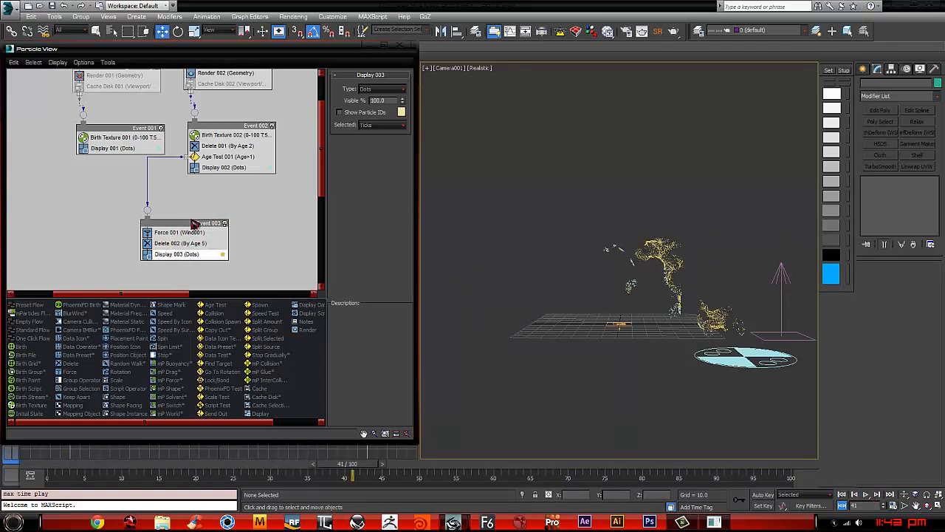
# Step: Move Event 003 slightly further beneath Event 002, return the animation to frame 0 and clear the event selection
pyautogui.moveTo(193, 224); pyautogui.dragTo(218, 233)
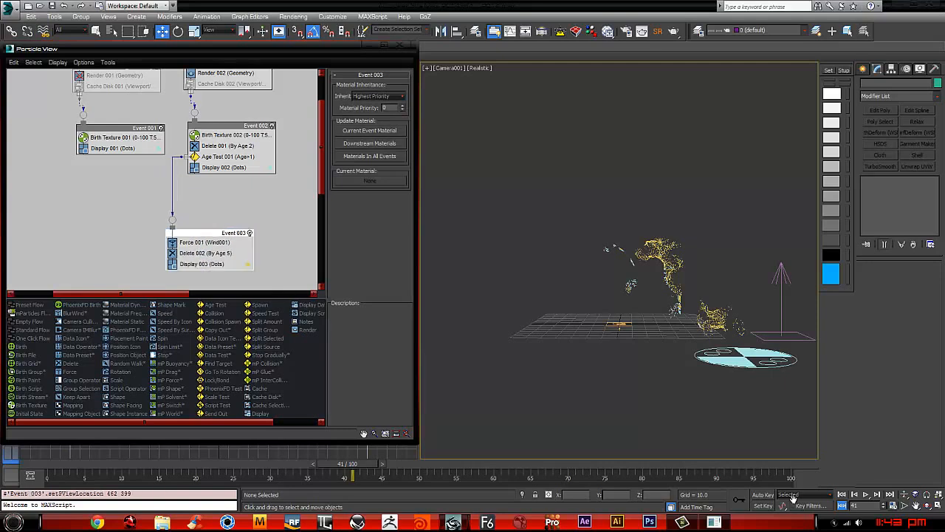
pyautogui.click(841, 493)
pyautogui.rightClick(199, 242)
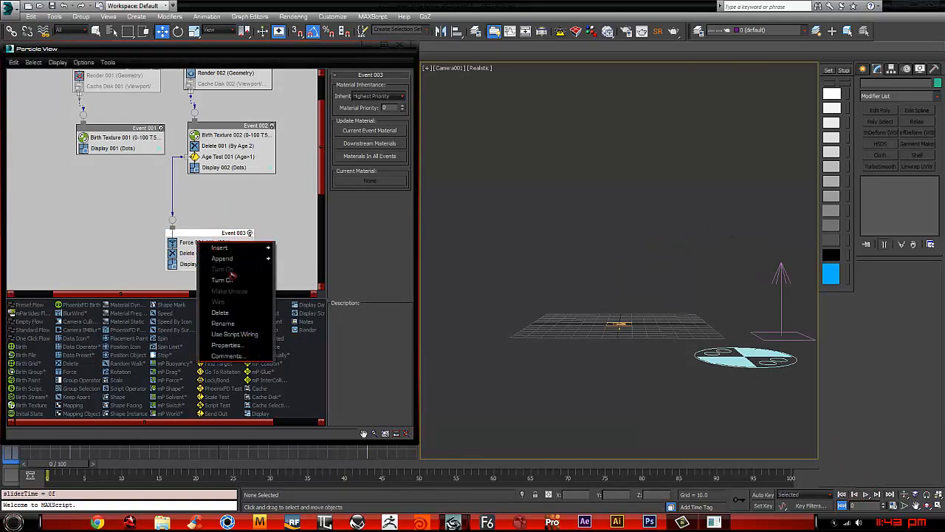
pyautogui.click(260, 222)
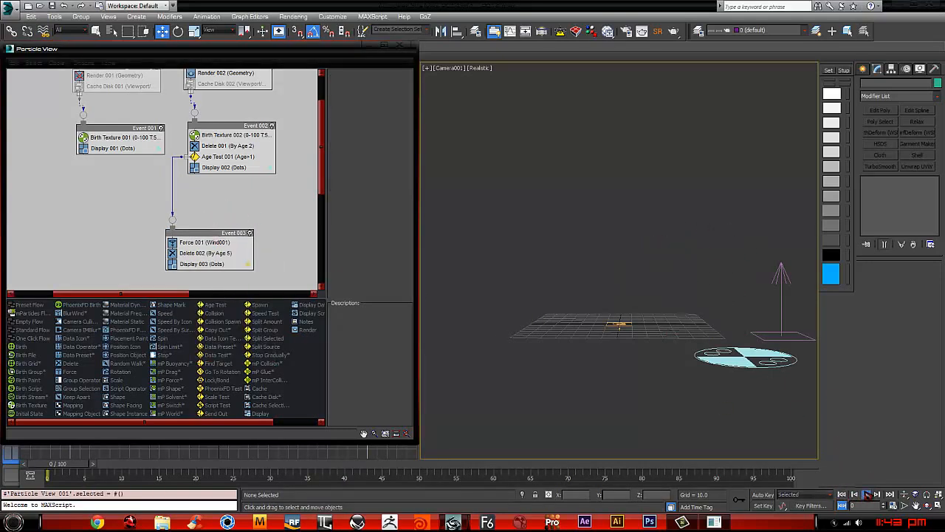
# Step: Play the particle animation to about frame 42, then move the Particle View window lower and narrow it to uncover the viewport
pyautogui.click(866, 494)
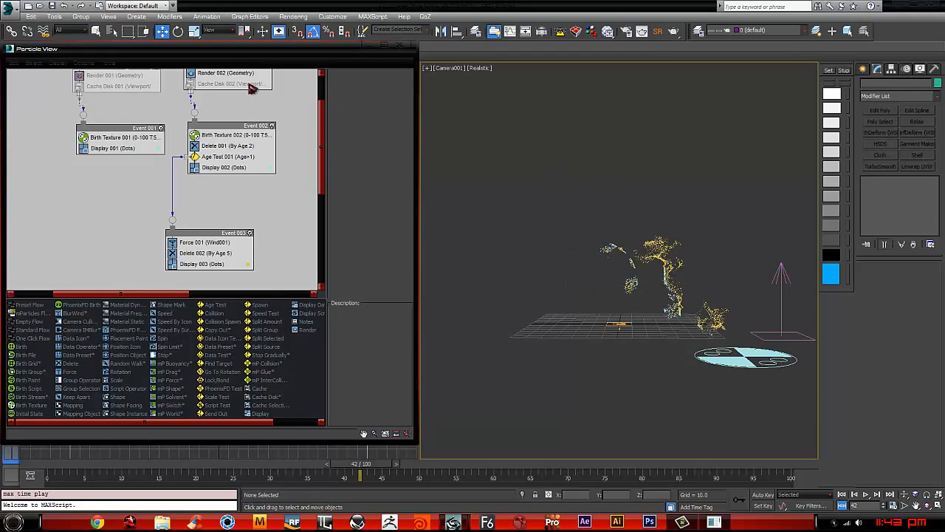
pyautogui.moveTo(217, 53); pyautogui.dragTo(240, 75)
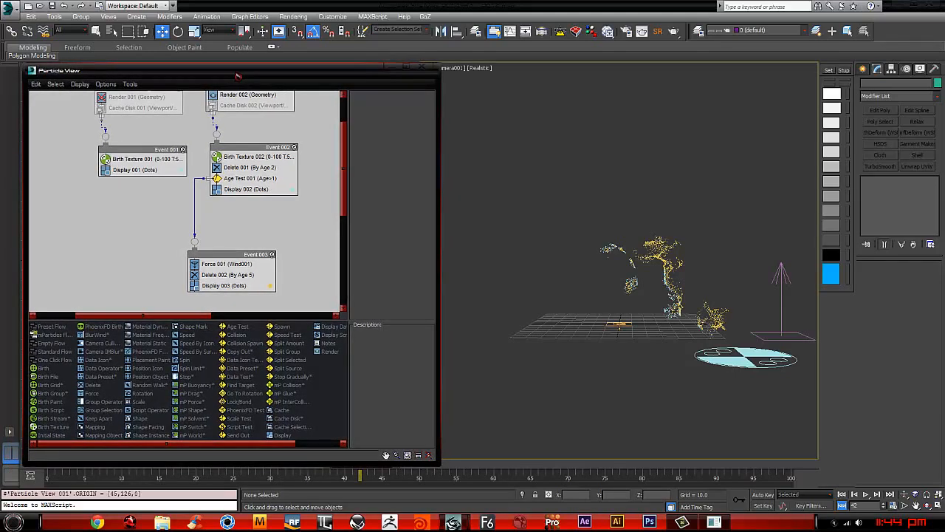
pyautogui.moveTo(441, 221); pyautogui.dragTo(415, 221)
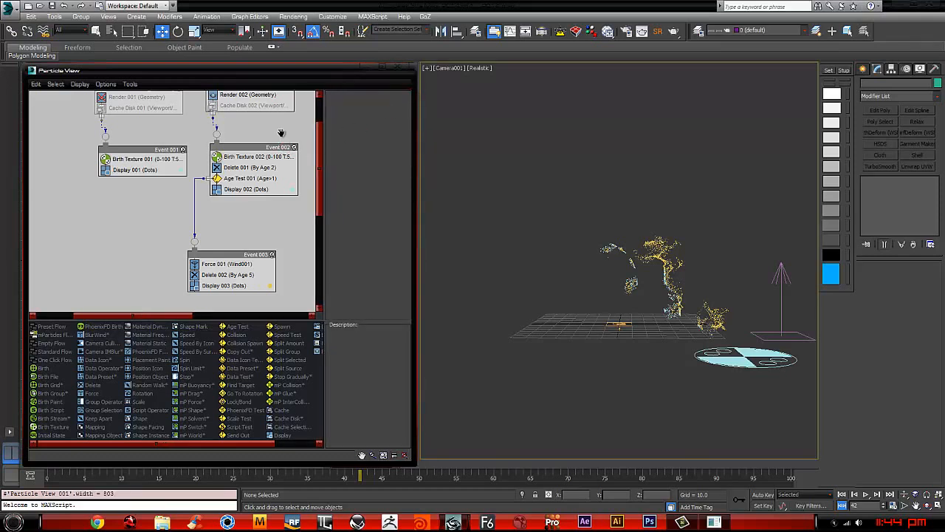
# Step: Rearrange the particle diagram by moving Event 003 closer beneath Event 002 and Event 001 slightly lower under its flow
pyautogui.scroll(1, 282, 134)
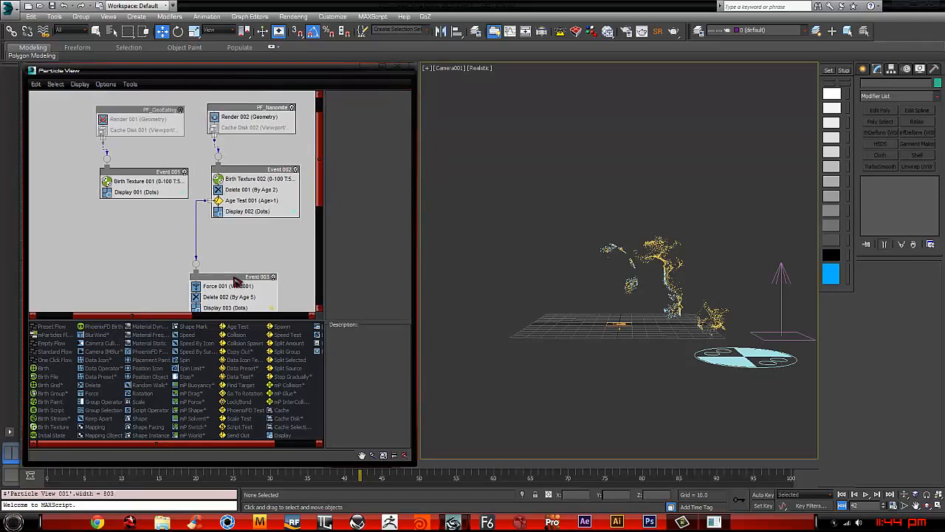
pyautogui.moveTo(235, 277); pyautogui.dragTo(217, 244)
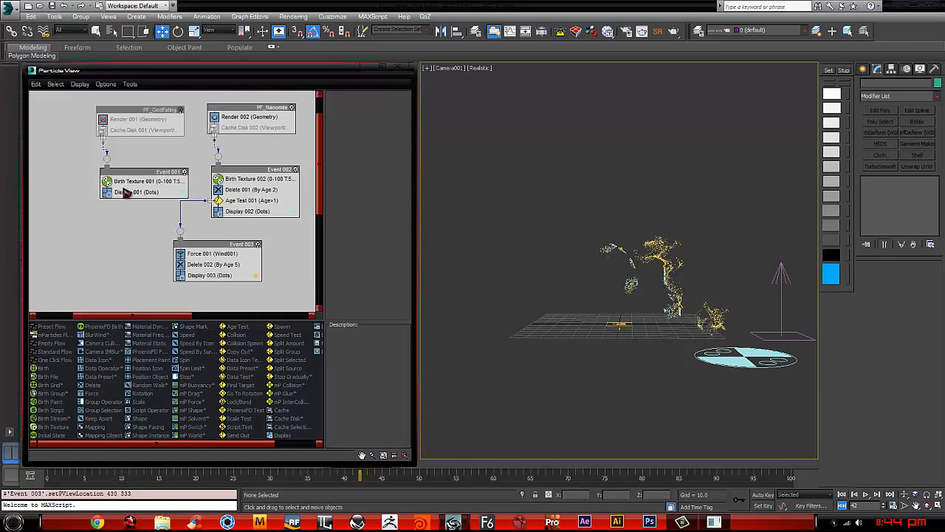
pyautogui.moveTo(135, 173); pyautogui.dragTo(118, 188)
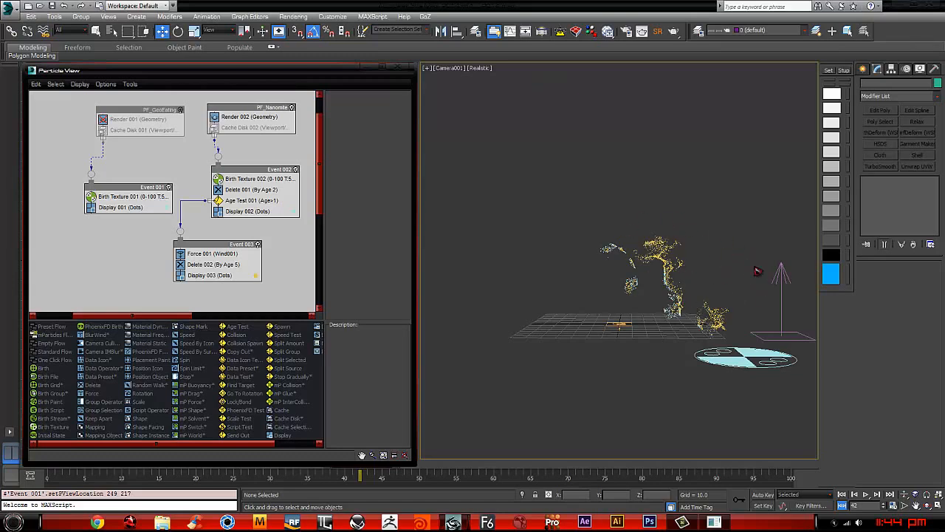
# Step: Append a Spawn test to Event 003 and move it to the top of the event, above the Force operator
pyautogui.rightClick(267, 255)
pyautogui.click(289, 234)
pyautogui.rightClick(195, 252)
pyautogui.moveTo(221, 264)
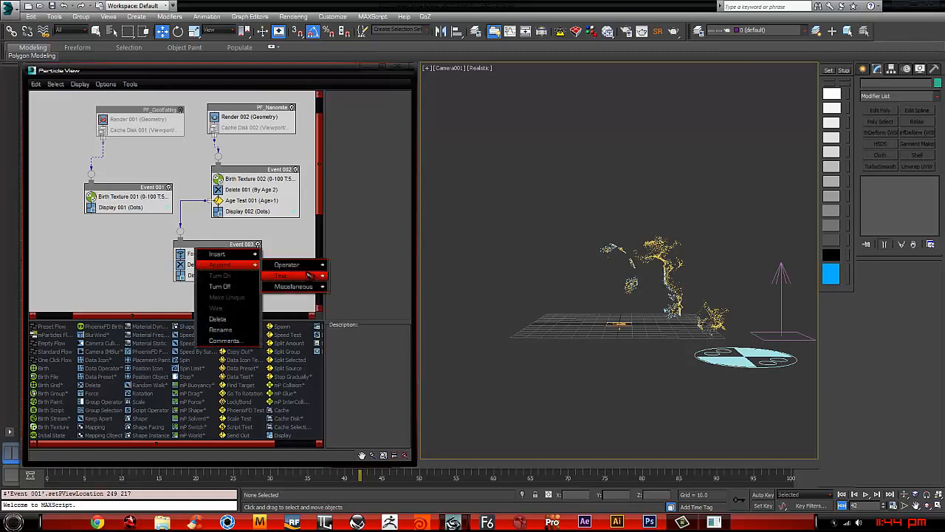
pyautogui.moveTo(295, 264)
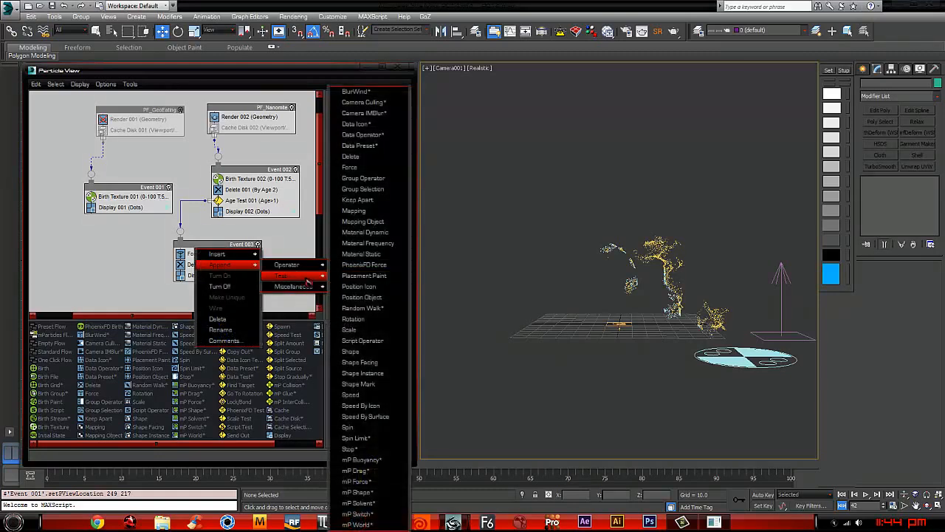
pyautogui.moveTo(309, 280)
pyautogui.click(353, 427)
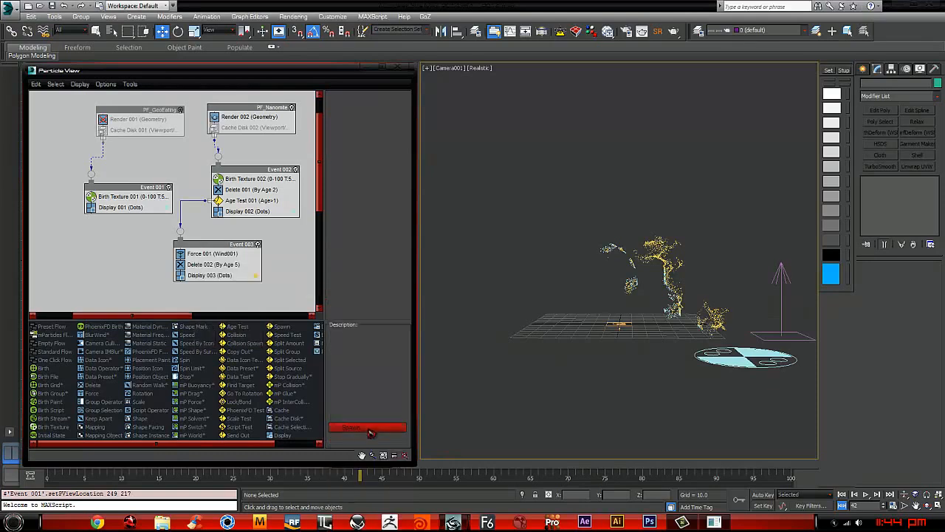
pyautogui.click(195, 287)
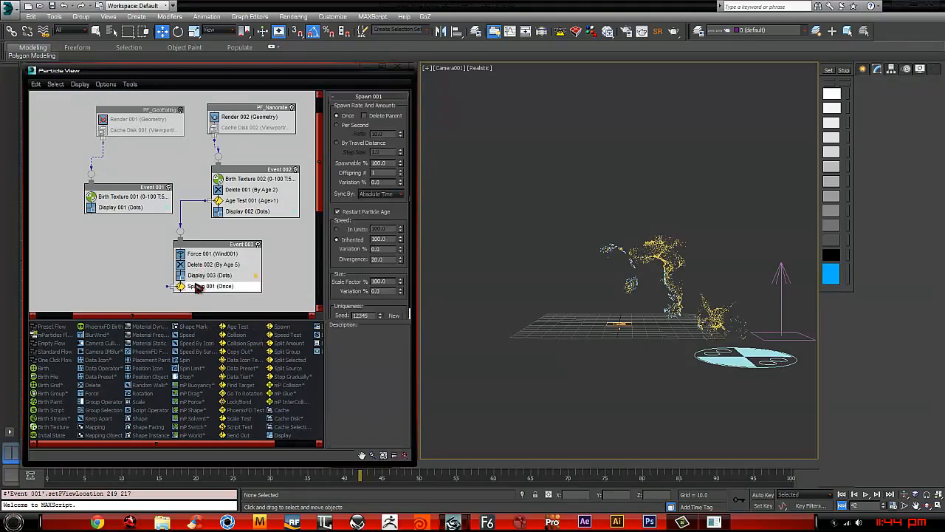
pyautogui.moveTo(195, 287); pyautogui.dragTo(203, 251)
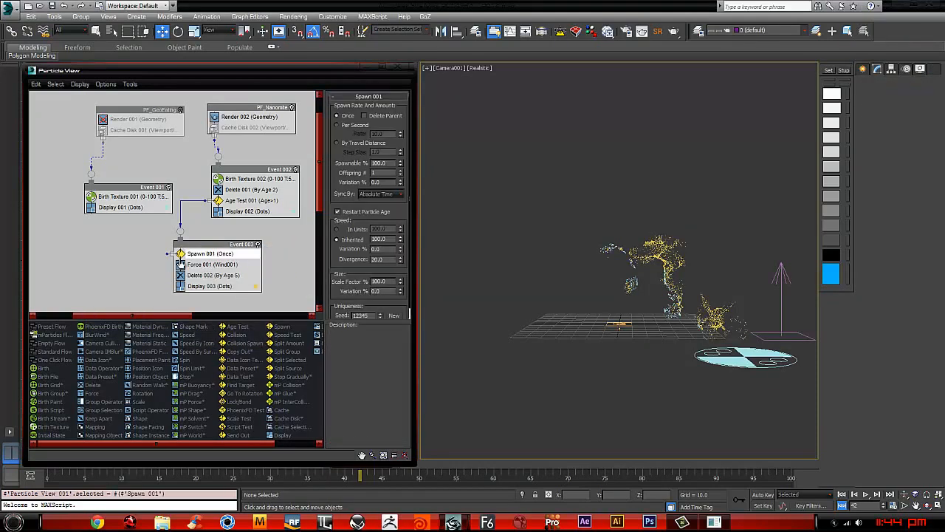
# Step: Play the animation from the first frame to check the effect of the one-time spawn in Event 003
pyautogui.click(842, 494)
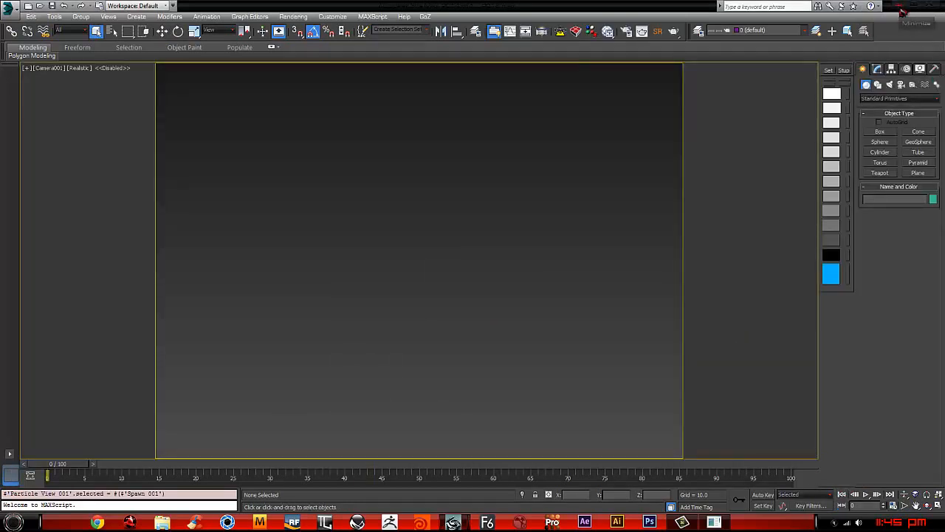
pyautogui.hotkey('alt', 'Tab')
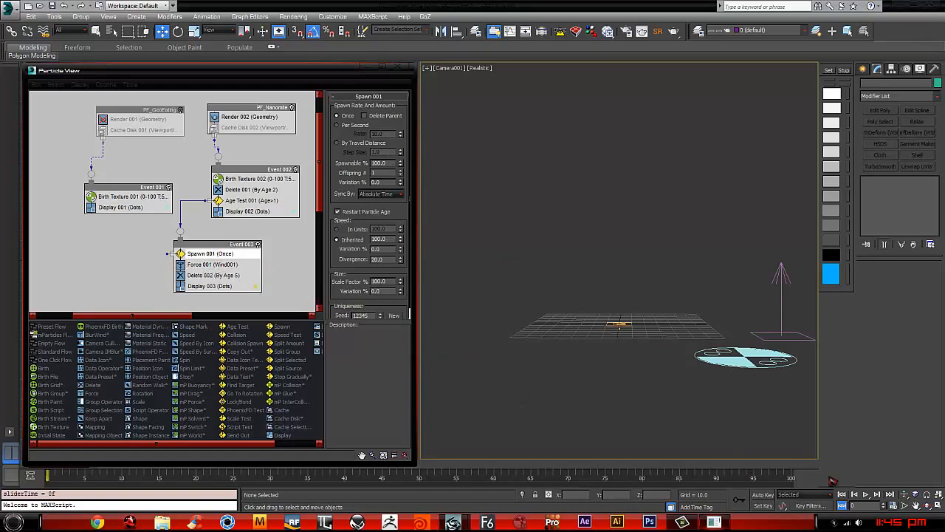
pyautogui.click(867, 494)
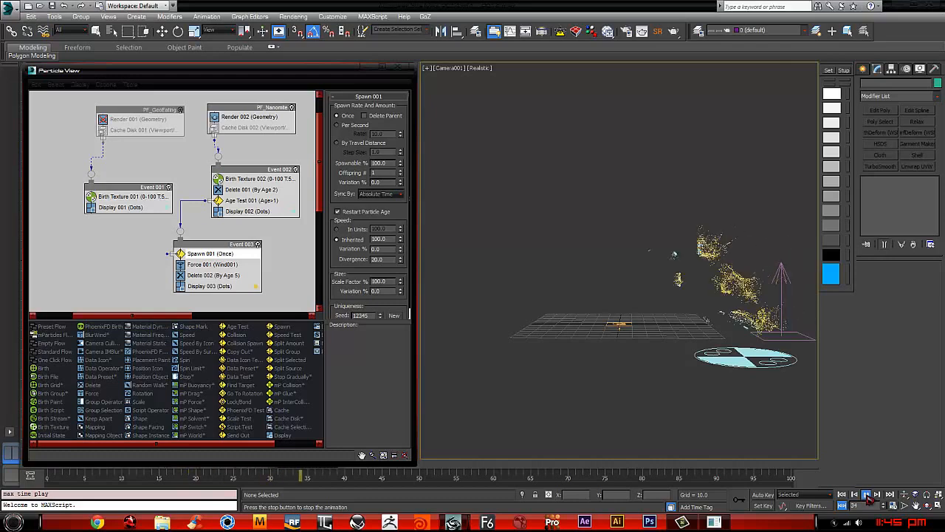
pyautogui.click(868, 496)
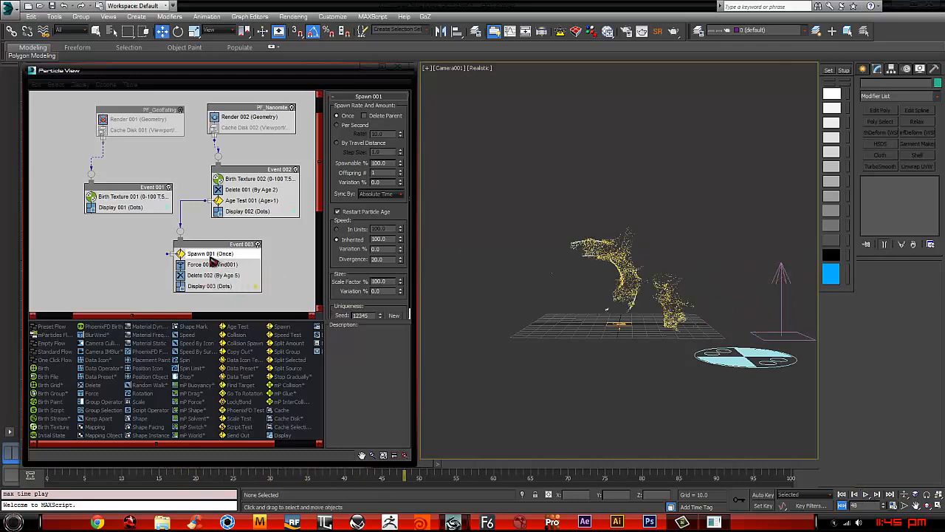
pyautogui.moveTo(243, 258); pyautogui.dragTo(244, 229, button='middle')
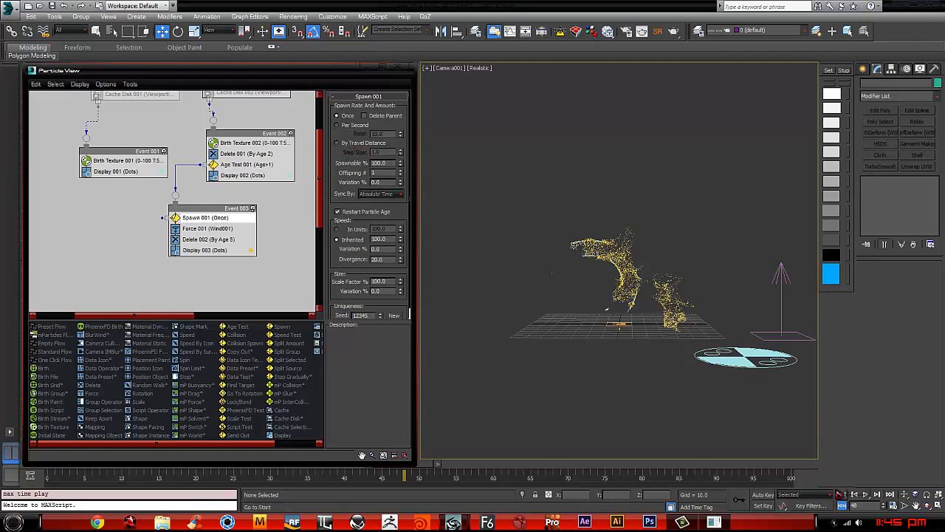
# Step: Return to frame 0, set the Event 003 Spawn test to By Travel Distance and play the animation briefly
pyautogui.click(841, 494)
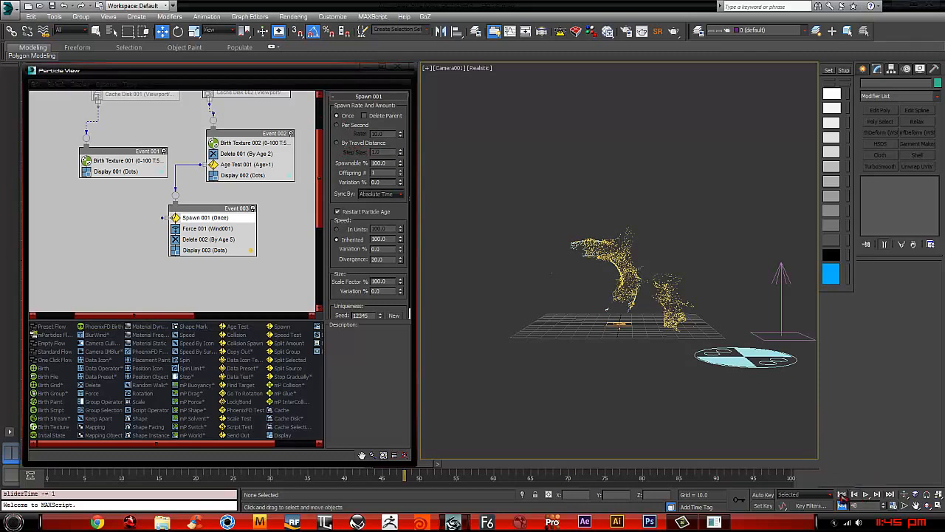
pyautogui.click(344, 145)
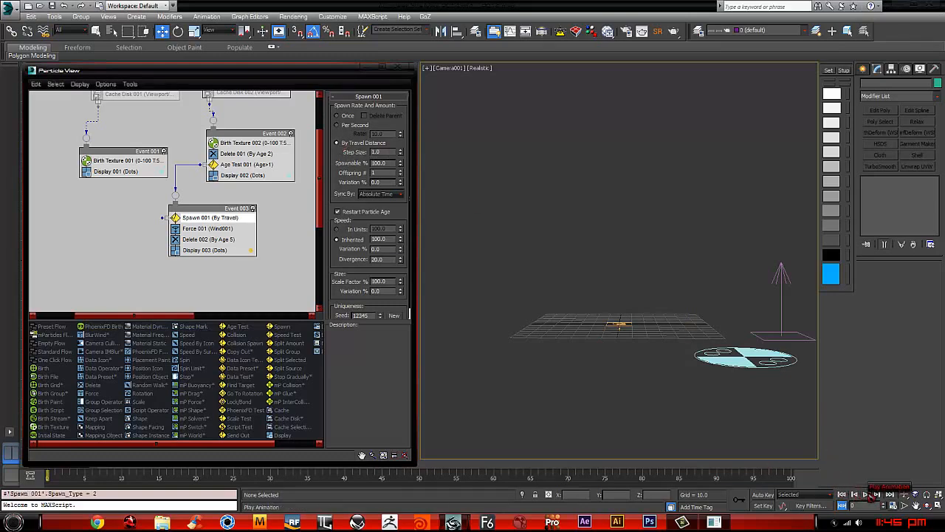
pyautogui.click(865, 494)
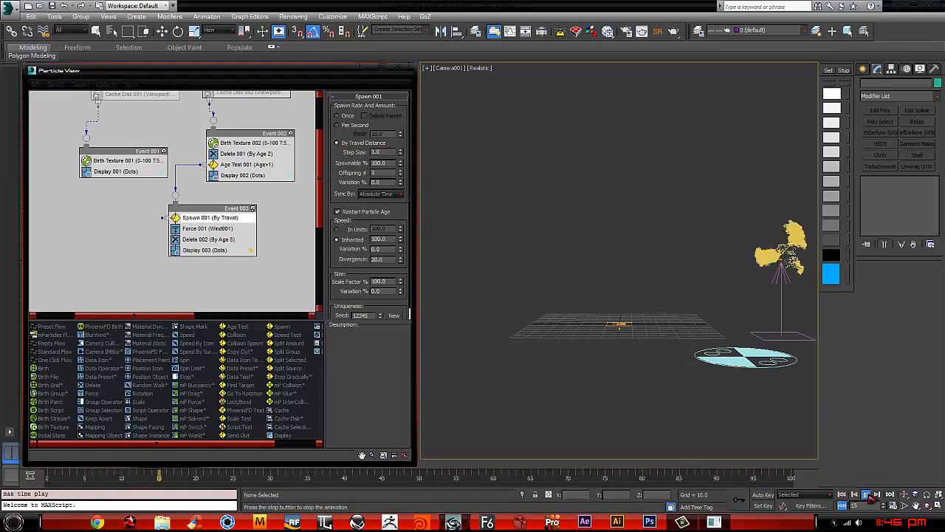
pyautogui.click(864, 494)
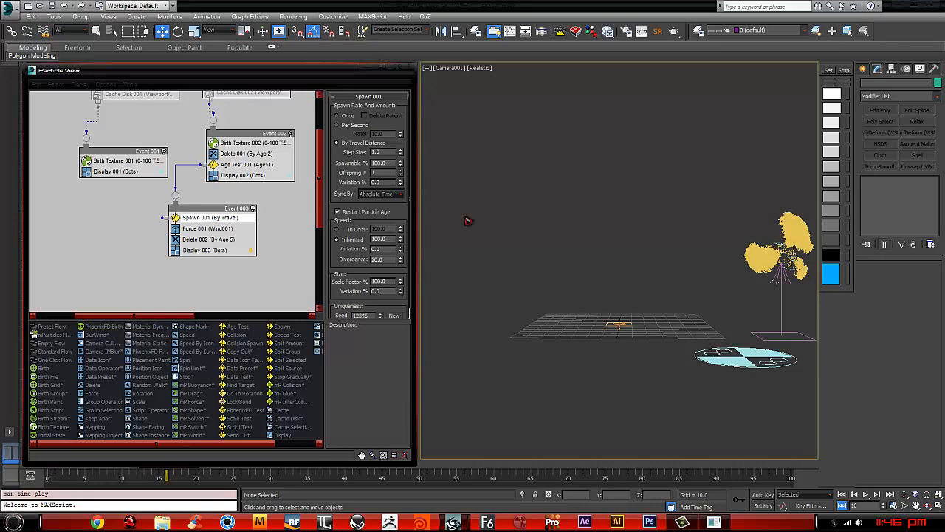
pyautogui.moveTo(164, 271); pyautogui.dragTo(212, 223, button='middle')
pyautogui.rightClick(137, 217)
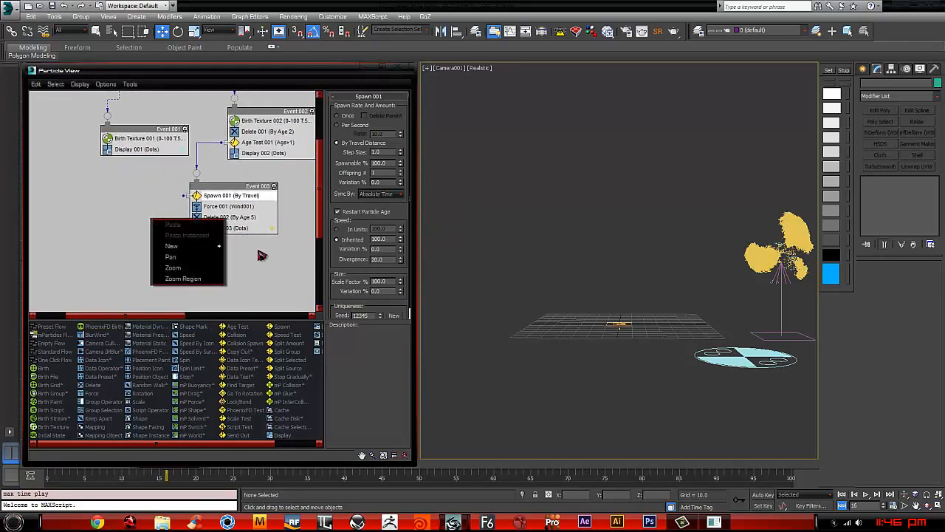
pyautogui.click(565, 334)
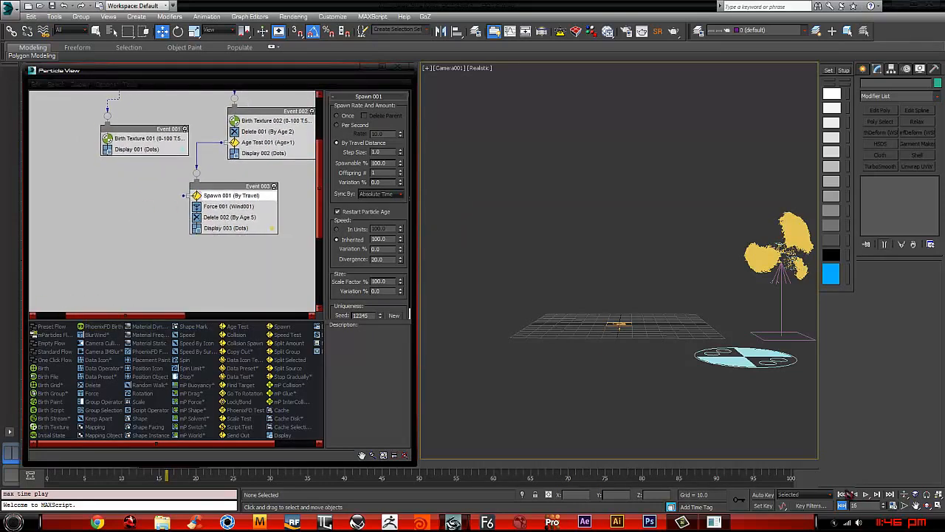
# Step: From frame 0, set the Spawn test's step size to 10, inherited speed to 20% and speed variation to 20%
pyautogui.click(842, 494)
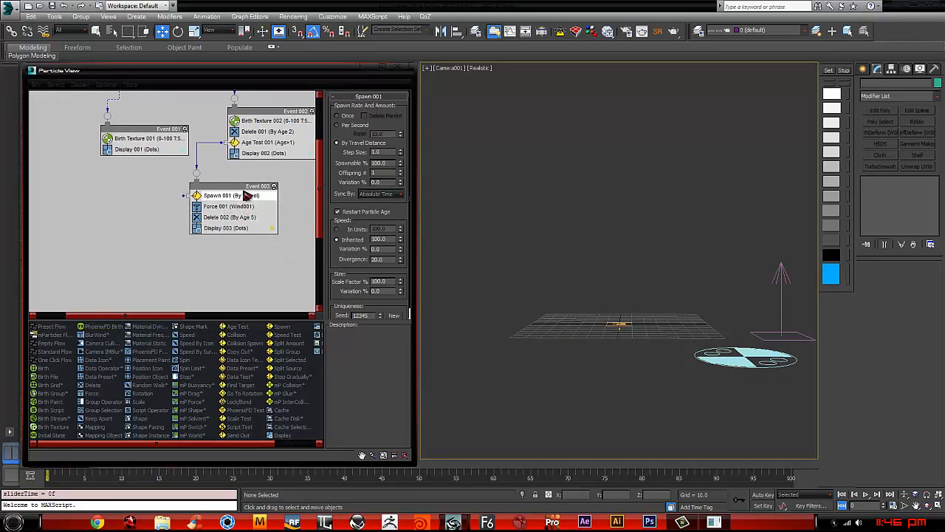
pyautogui.click(241, 206)
pyautogui.click(244, 195)
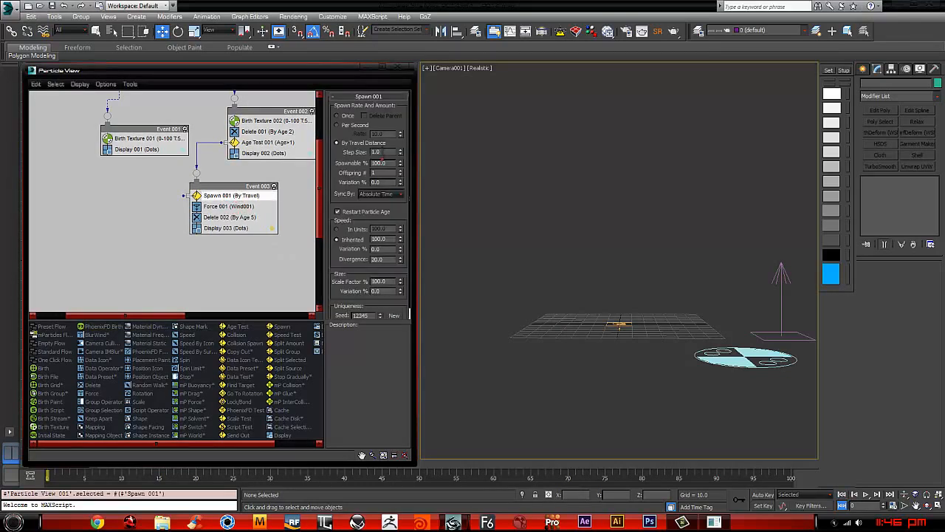
pyautogui.moveTo(386, 153); pyautogui.dragTo(310, 141)
pyautogui.write('10')
pyautogui.press('Return')
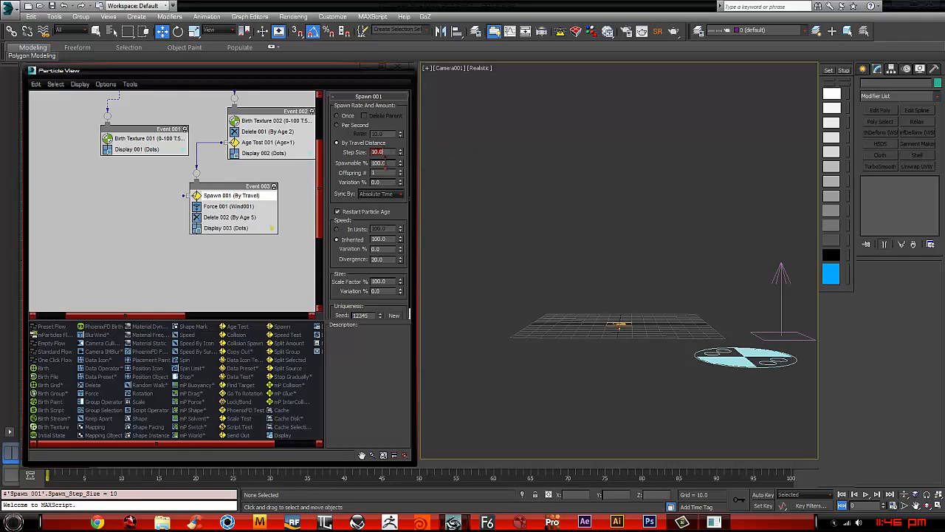
pyautogui.moveTo(390, 240); pyautogui.dragTo(358, 233)
pyautogui.write('20')
pyautogui.press('Tab')
# Step: Play the spawned particle animation and replay it from the first frame to examine the trails
pyautogui.click(866, 495)
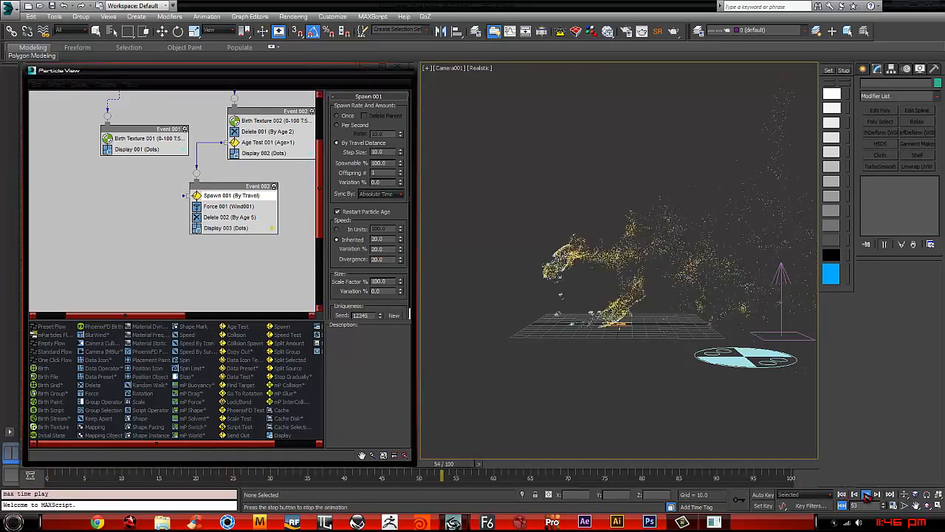
pyautogui.click(866, 495)
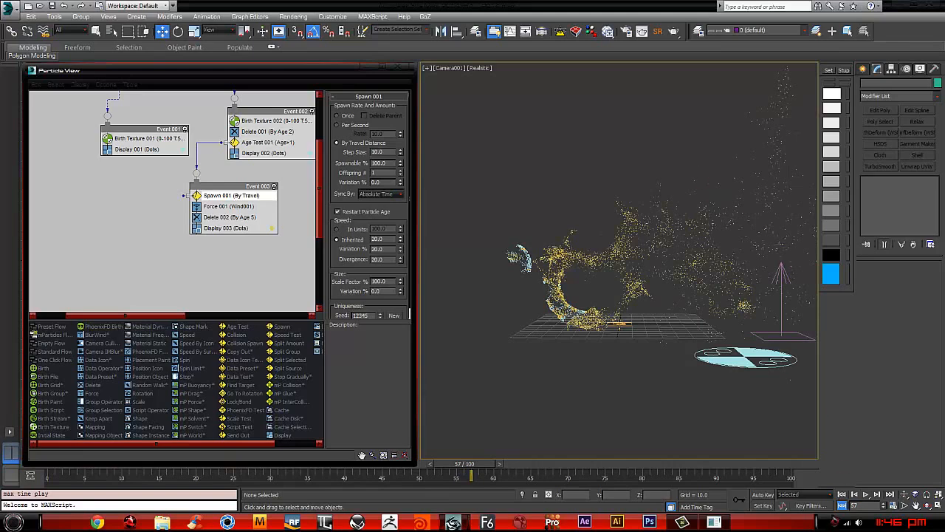
pyautogui.click(842, 495)
pyautogui.click(866, 495)
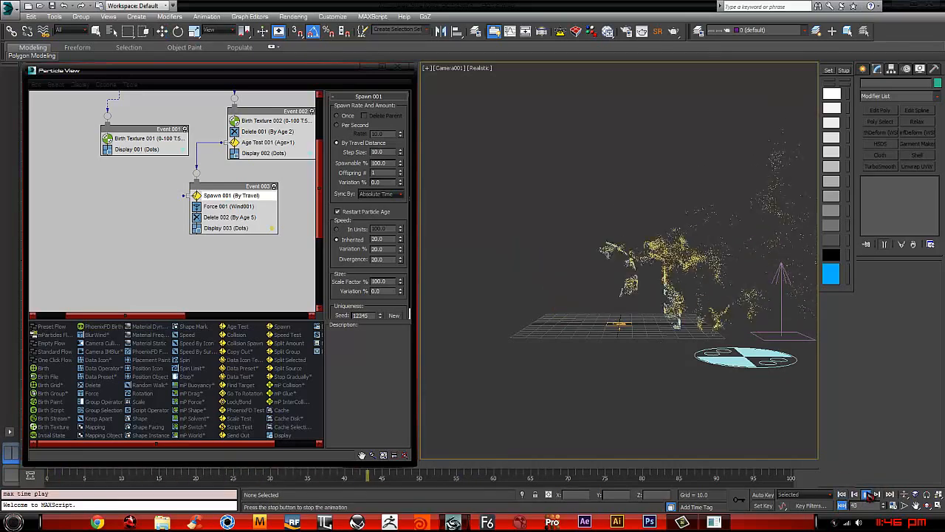
pyautogui.click(866, 495)
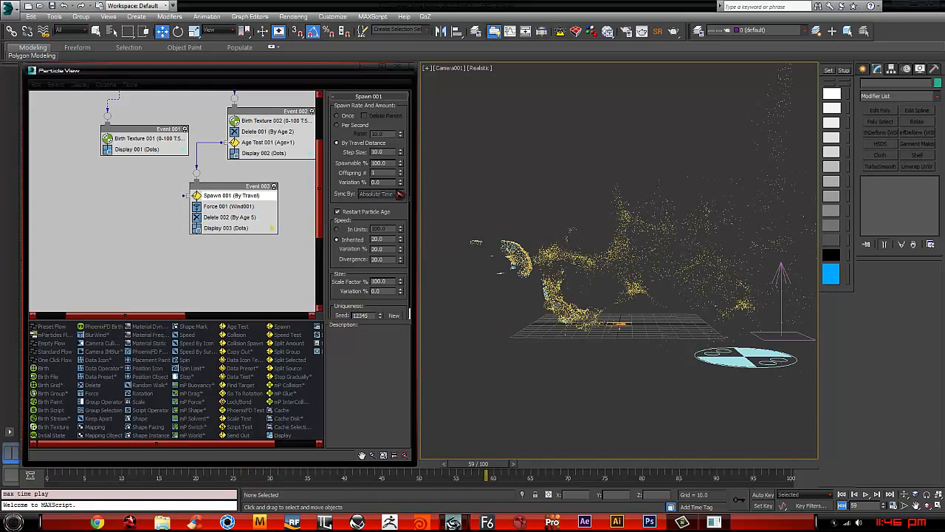
# Step: Rewind to frame 0, replay the particle motion to about frame 53 and review the event layout
pyautogui.click(381, 152)
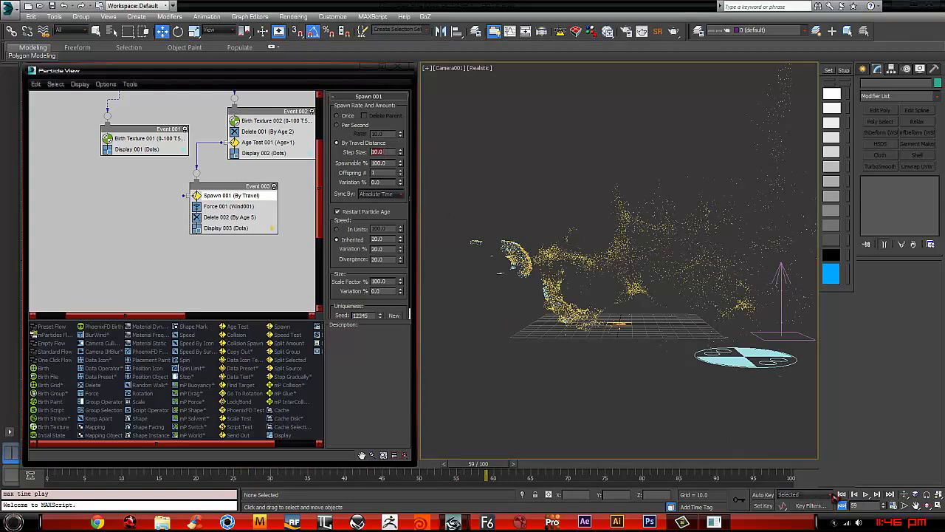
pyautogui.click(843, 494)
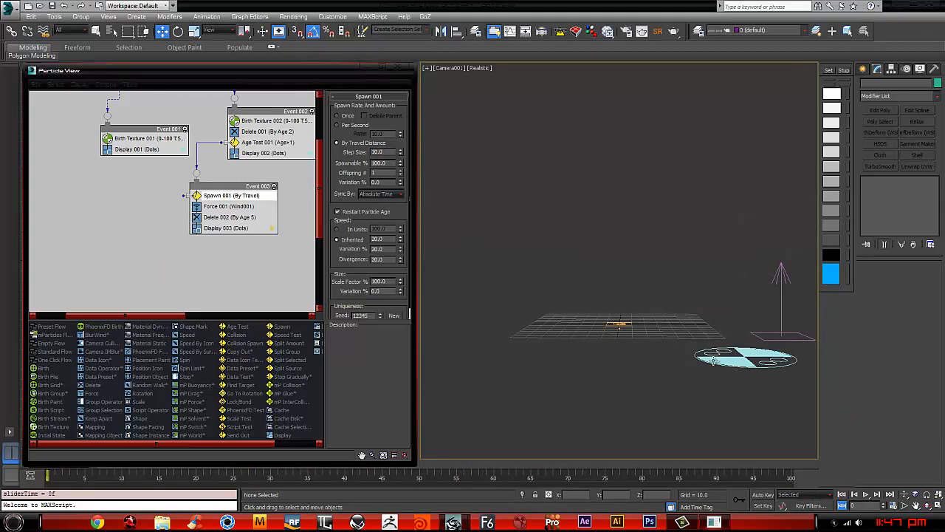
pyautogui.click(866, 494)
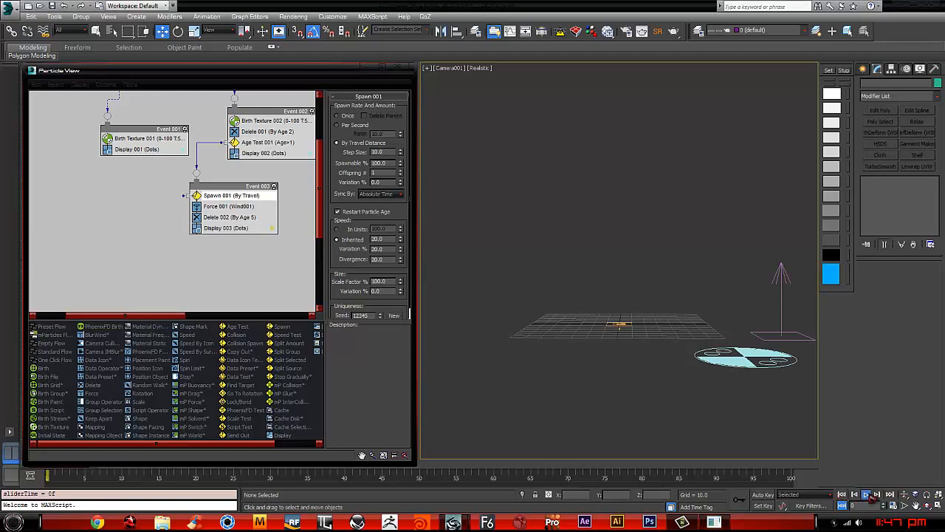
pyautogui.click(870, 495)
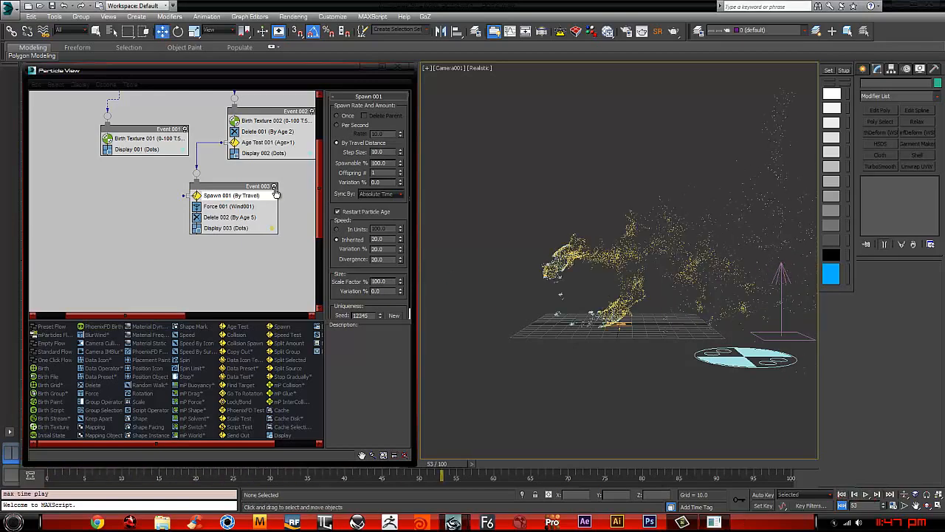
pyautogui.moveTo(267, 215); pyautogui.dragTo(212, 216, button='middle')
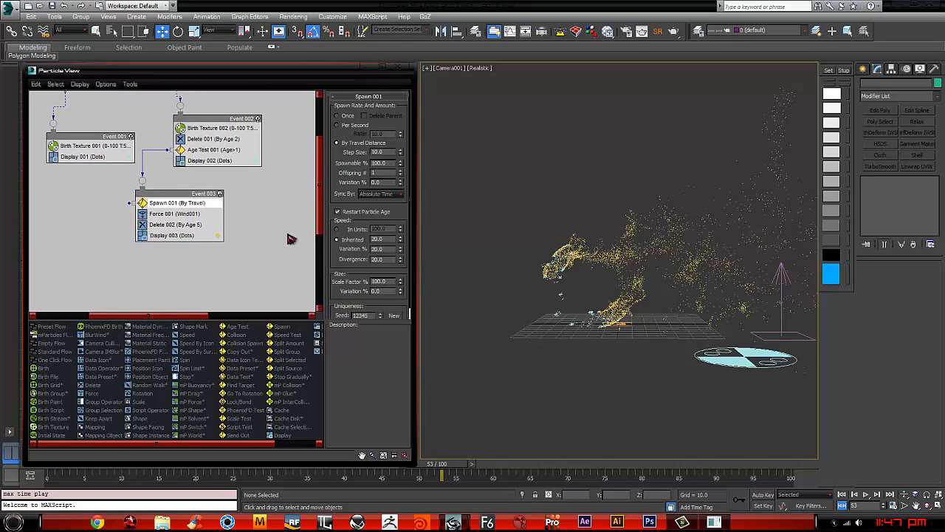
pyautogui.moveTo(161, 287); pyautogui.dragTo(182, 291, button='middle')
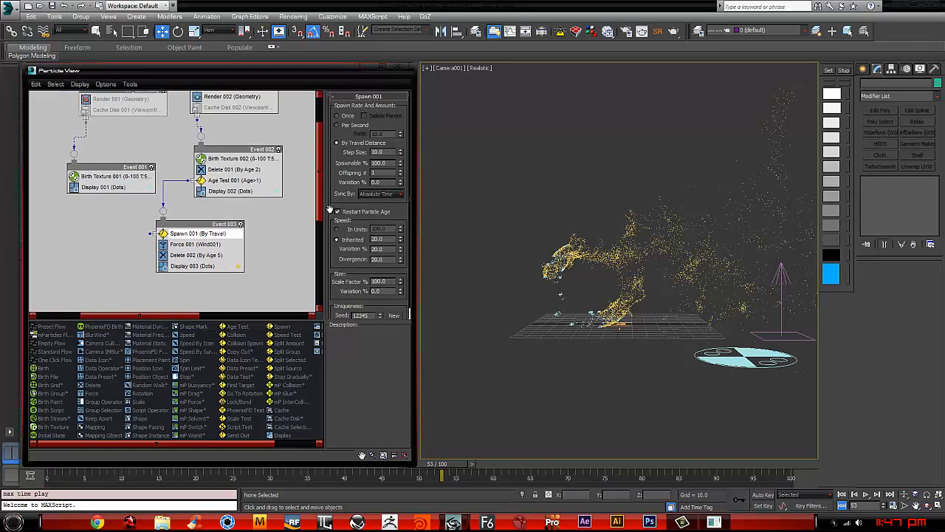
# Step: Switch the Event 003 Spawn test to Once with 10 offspring and play the animation briefly
pyautogui.moveTo(360, 154); pyautogui.dragTo(394, 152)
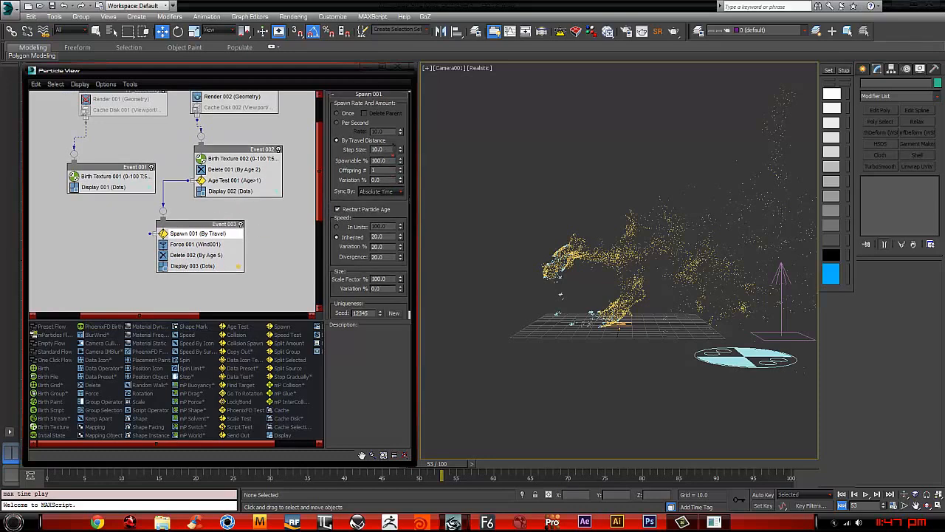
pyautogui.click(344, 114)
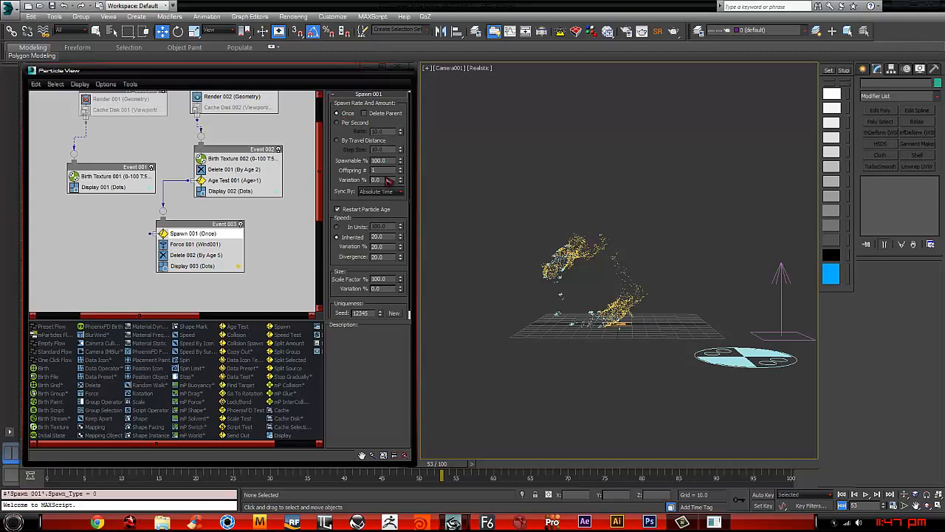
pyautogui.moveTo(385, 172); pyautogui.dragTo(302, 163)
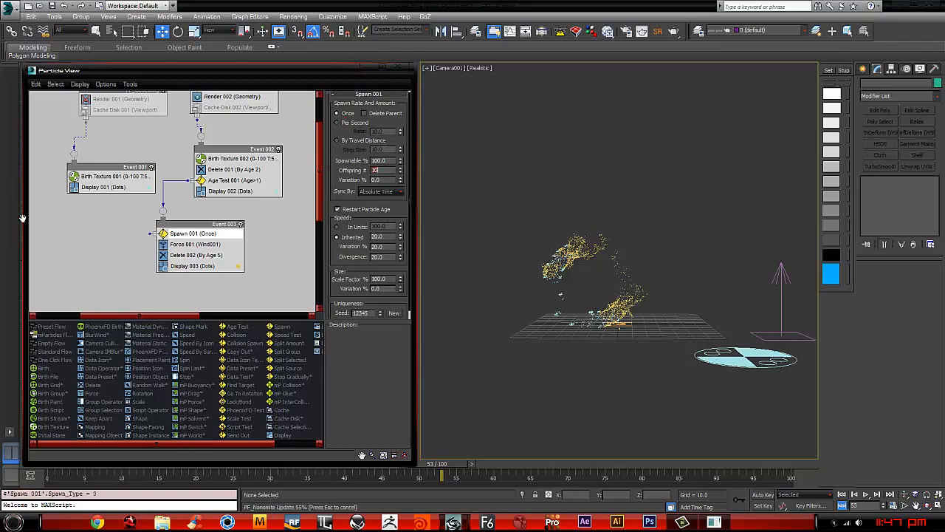
pyautogui.press('Return')
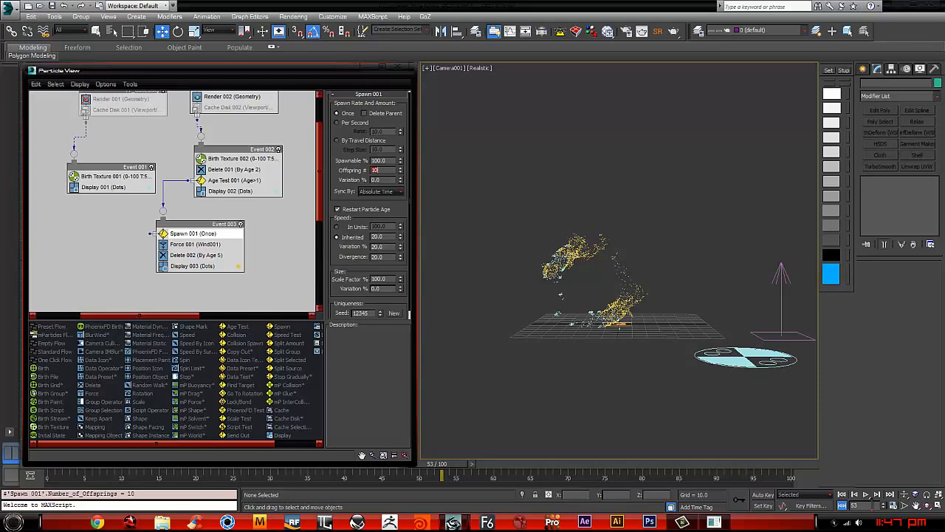
pyautogui.click(866, 494)
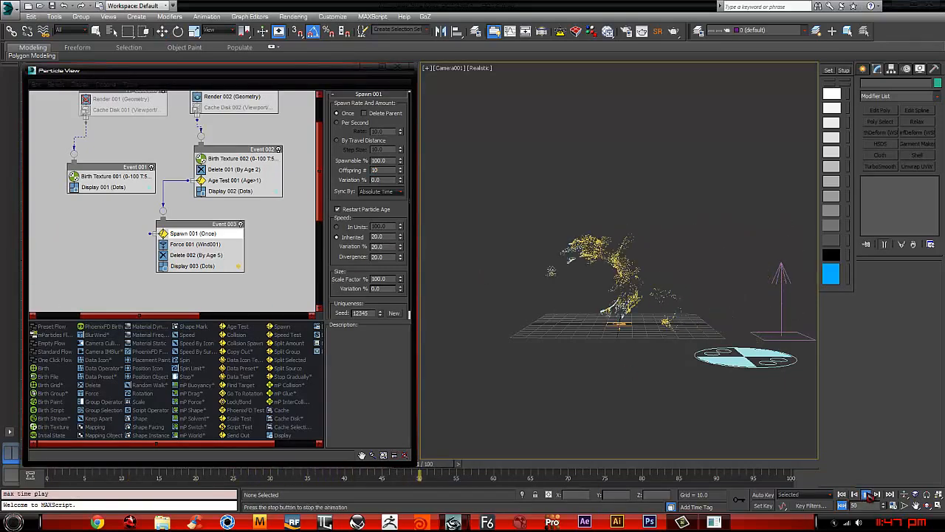
pyautogui.click(866, 494)
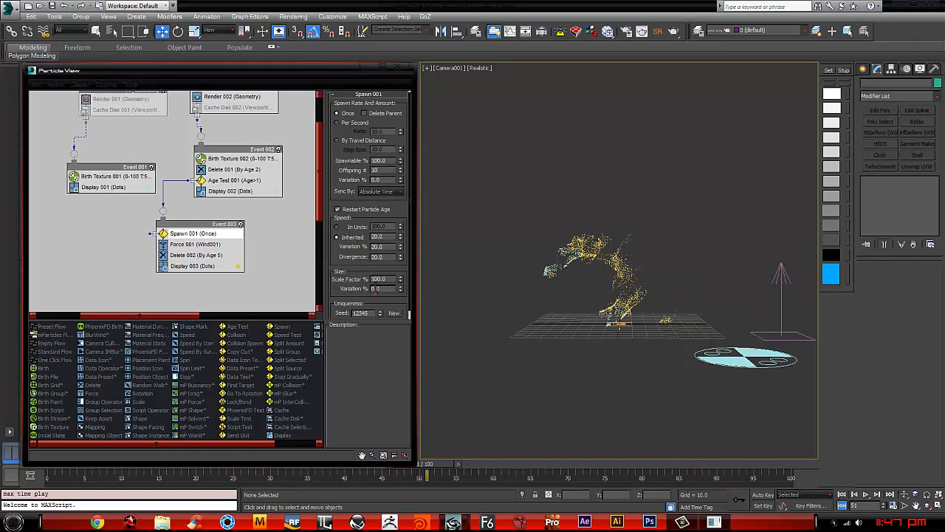
# Step: Return to frame 0, set the Spawn test back to By Travel Distance and play the animation to about frame 28
pyautogui.click(843, 494)
pyautogui.click(337, 140)
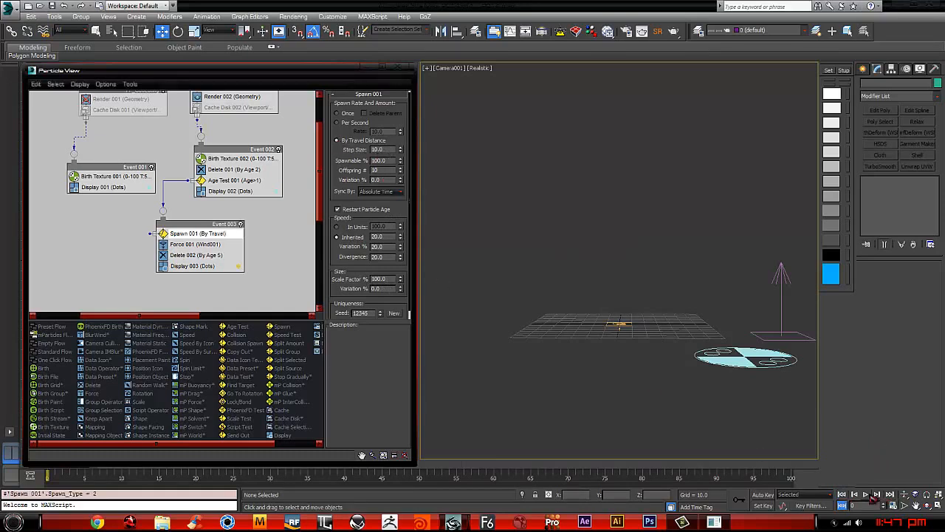
pyautogui.click(867, 495)
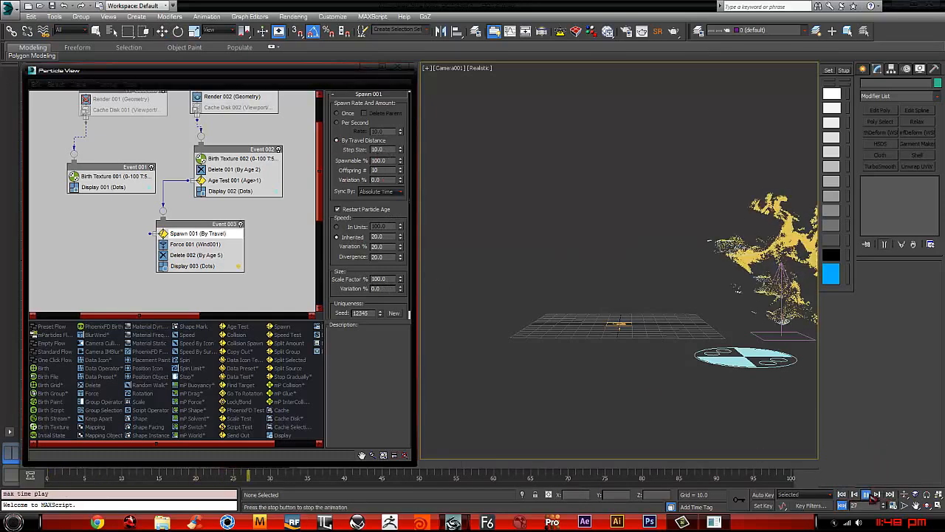
pyautogui.click(870, 495)
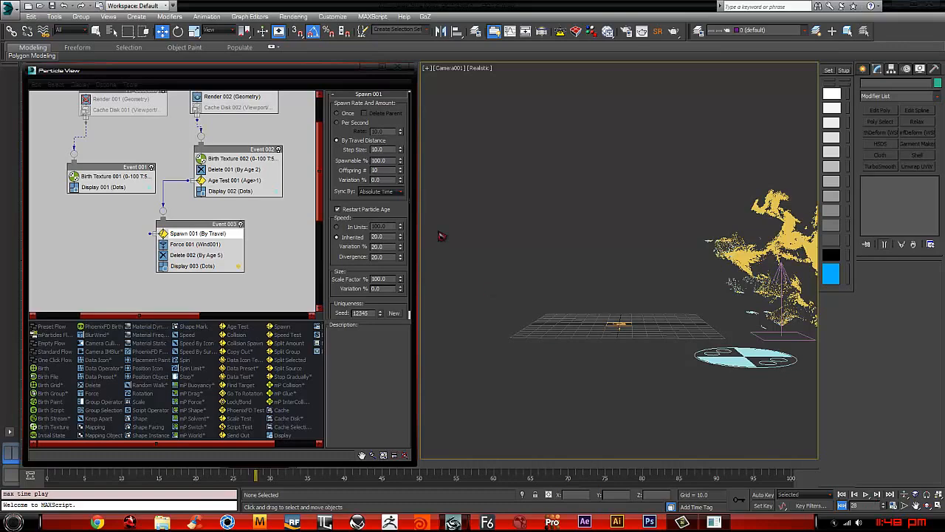
pyautogui.keyDown('alt'); pyautogui.moveTo(699, 229); pyautogui.dragTo(428, 218, button='middle'); pyautogui.keyUp('alt')
# Step: Set the Spawn test's offspring number to 5 and play the animation to about frame 35
pyautogui.doubleClick(385, 171)
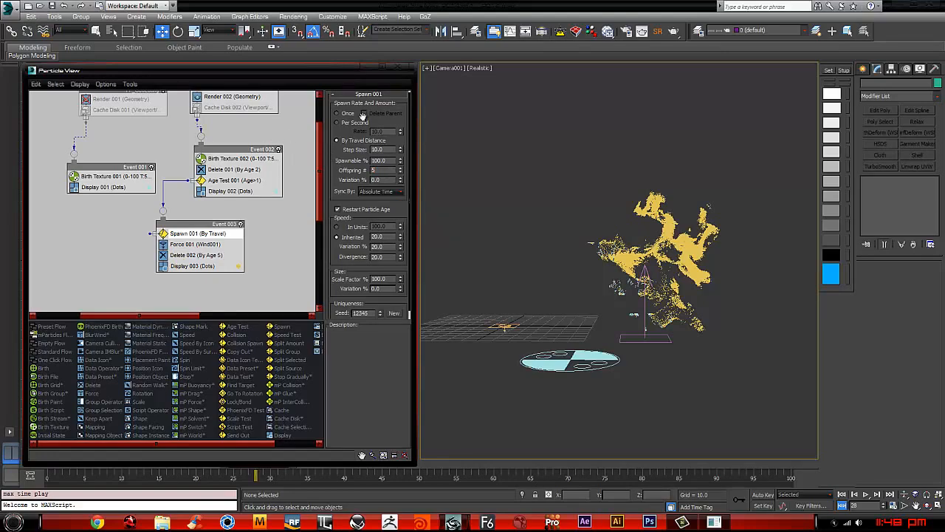
pyautogui.moveTo(367, 73); pyautogui.dragTo(372, 78)
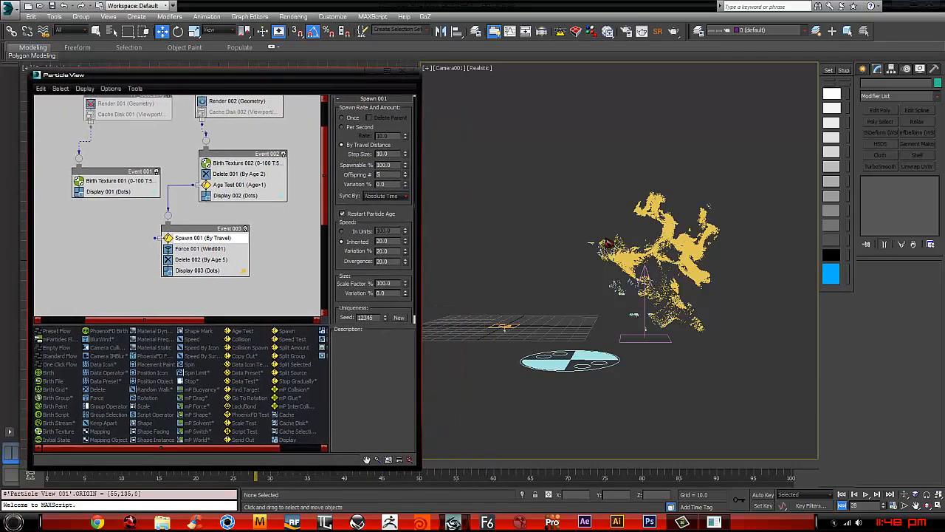
pyautogui.moveTo(593, 229); pyautogui.dragTo(604, 227, button='middle')
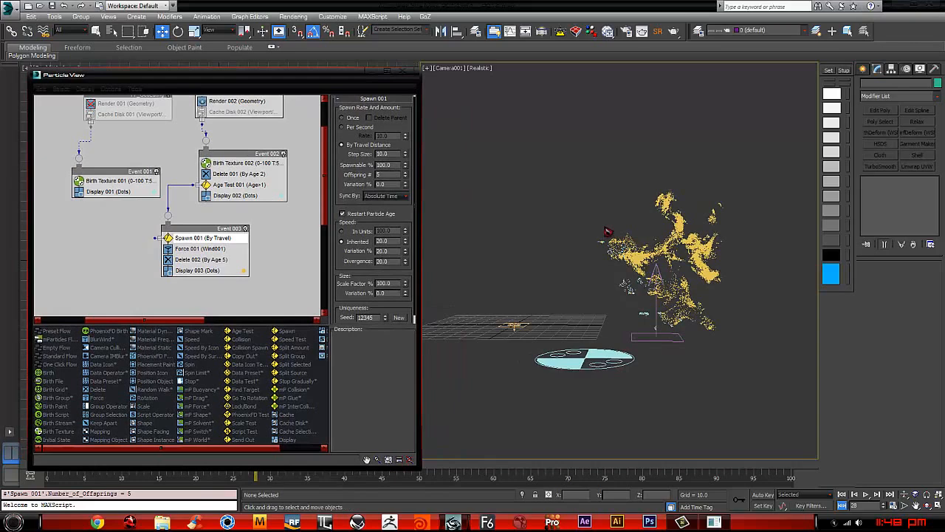
pyautogui.click(867, 494)
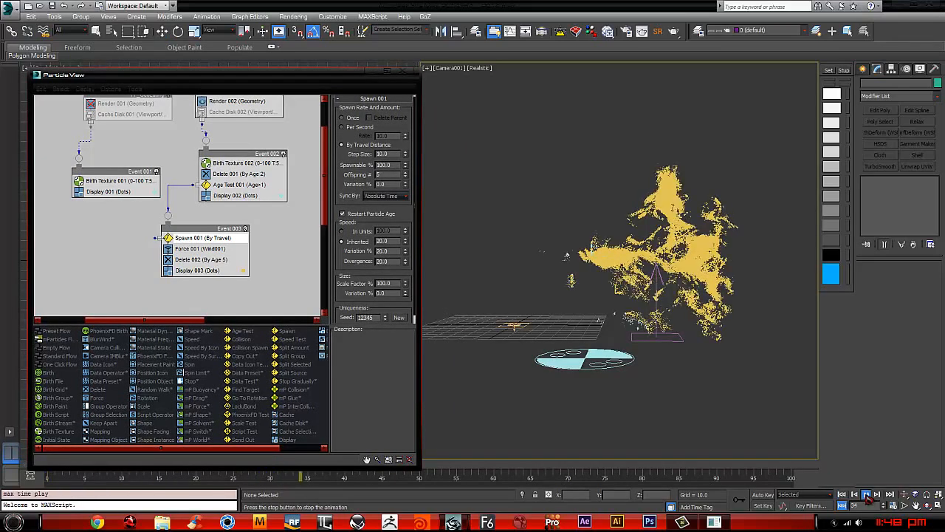
pyautogui.click(866, 494)
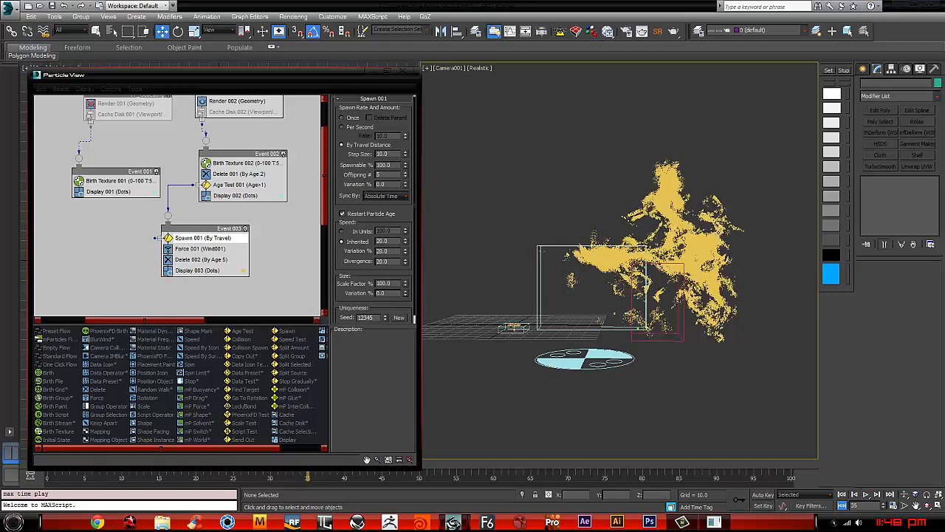
# Step: From frame 0, create a new event with a Delete operator below Event 003 and wire the Spawn test's output to it
pyautogui.click(841, 494)
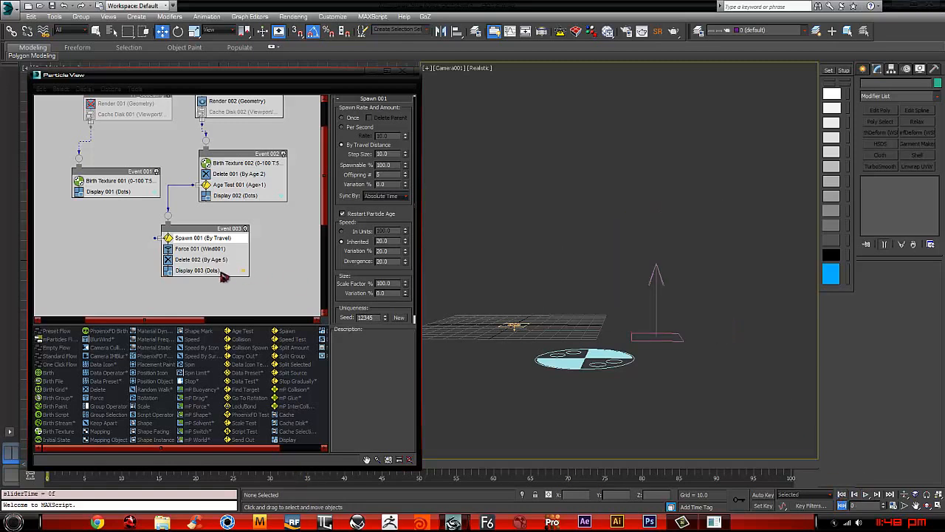
pyautogui.moveTo(221, 273); pyautogui.dragTo(260, 237, button='middle')
pyautogui.rightClick(178, 250)
pyautogui.moveTo(222, 277)
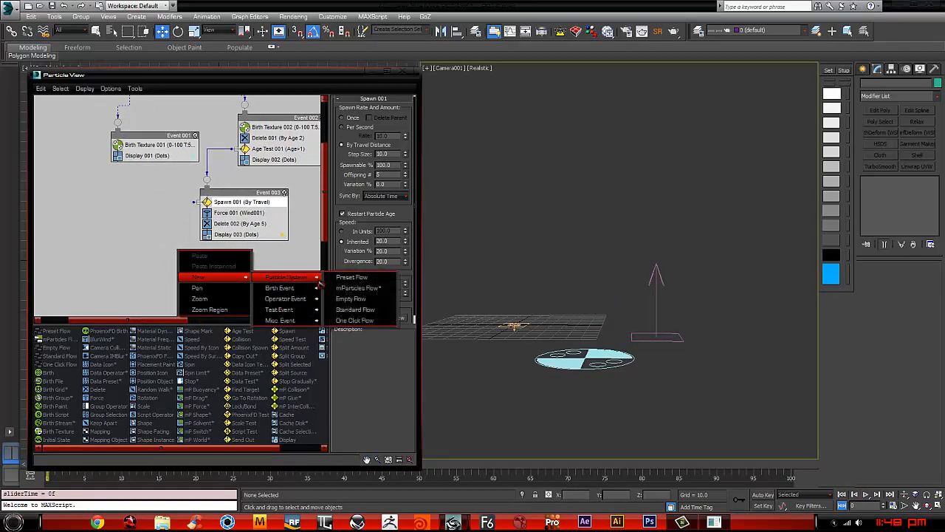
pyautogui.moveTo(310, 298)
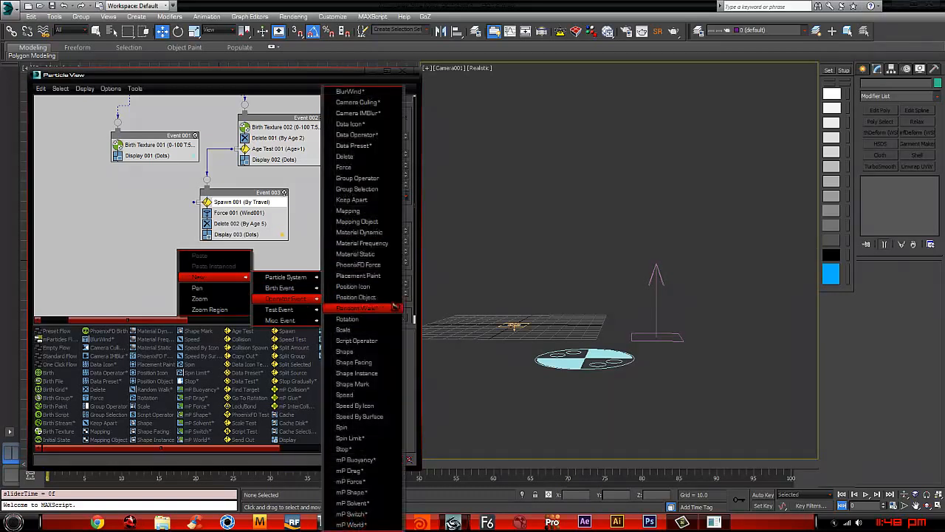
pyautogui.click(362, 157)
pyautogui.moveTo(222, 253); pyautogui.dragTo(194, 202)
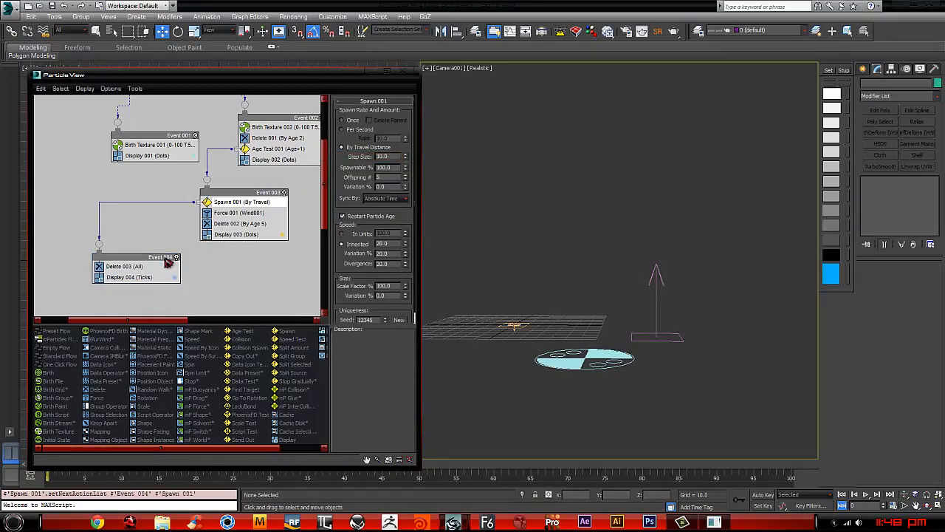
# Step: Set the Event 004 Delete operator to By Particle Age with life span 4 and variation 0, and play the animation
pyautogui.click(147, 266)
pyautogui.click(342, 139)
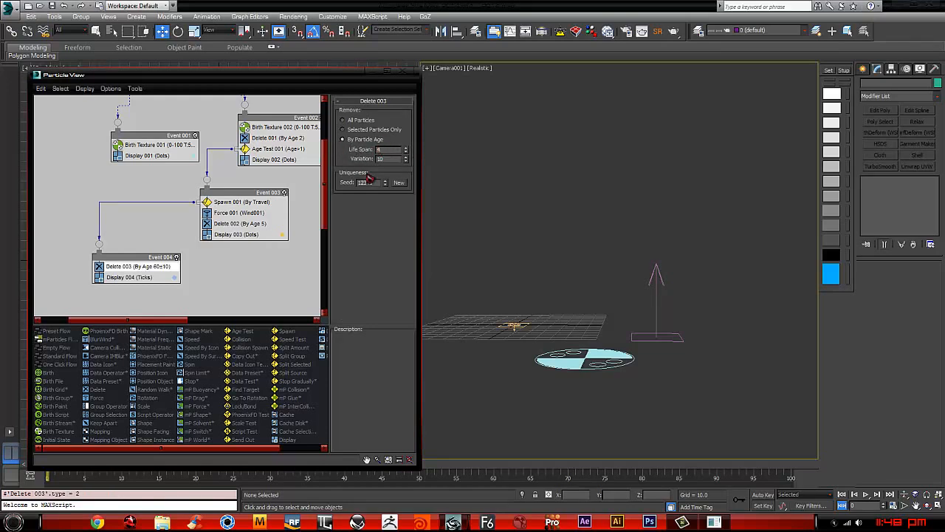
pyautogui.rightClick(409, 162)
pyautogui.rightClick(405, 160)
pyautogui.click(140, 268)
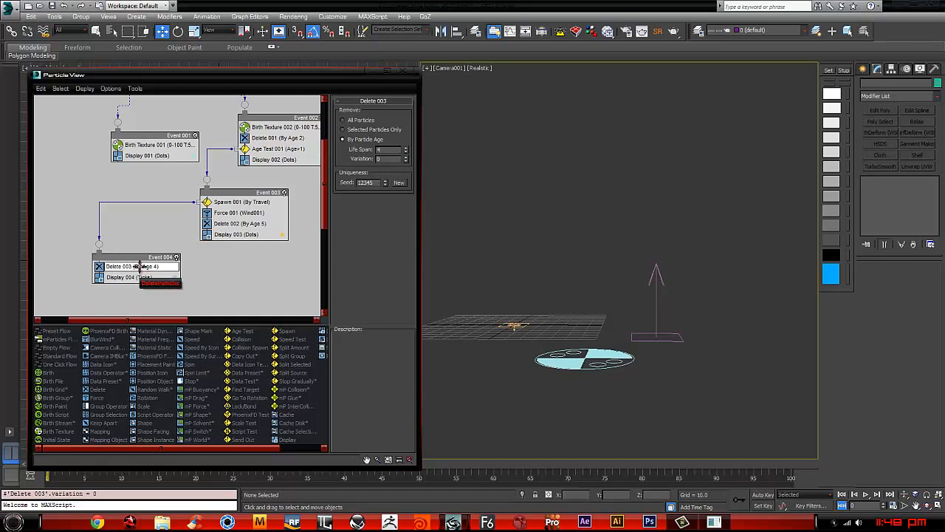
pyautogui.click(144, 272)
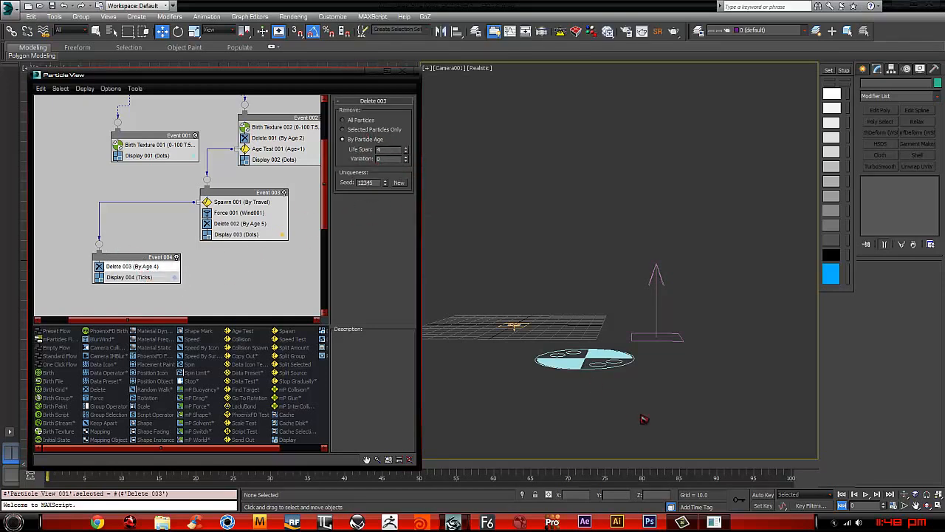
pyautogui.click(865, 494)
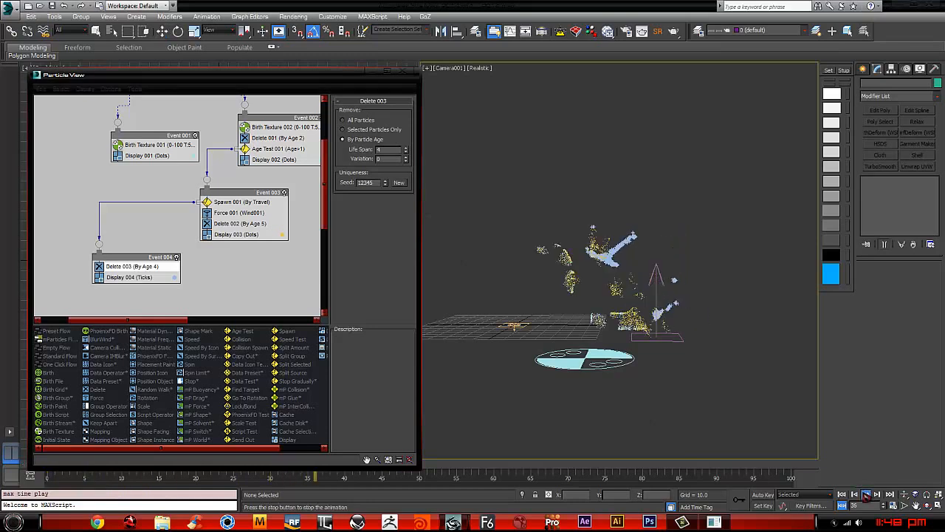
pyautogui.click(866, 494)
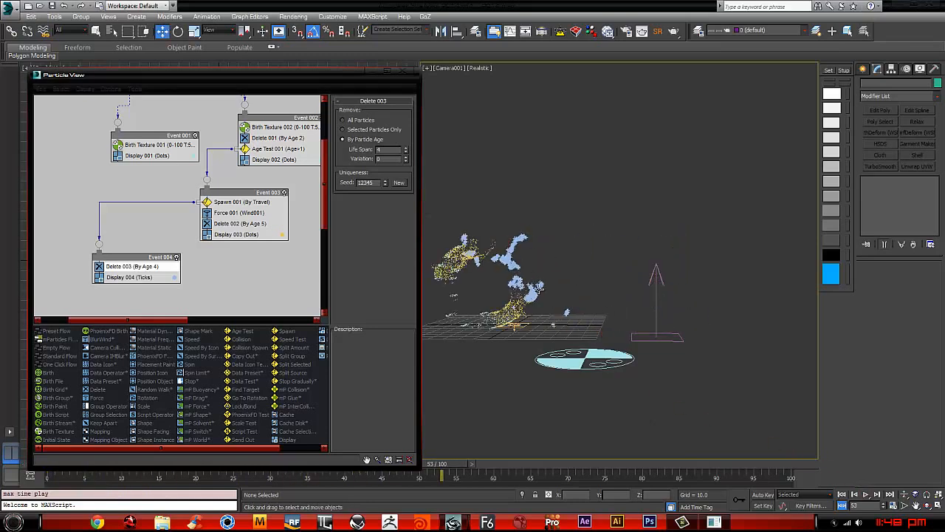
# Step: Copy the Wind001 Force operator from Event 003 into Event 004 as an independent copy
pyautogui.click(148, 278)
pyautogui.click(240, 213)
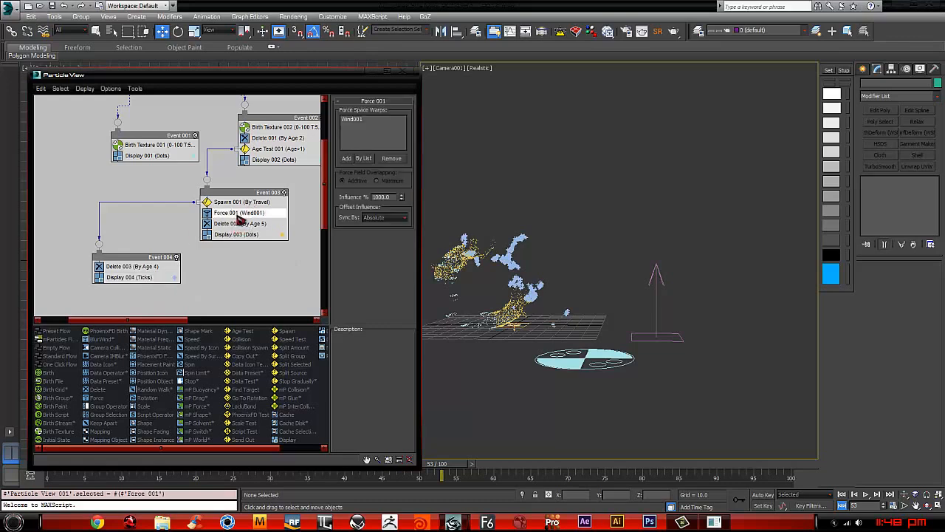
pyautogui.moveTo(238, 213); pyautogui.dragTo(133, 289)
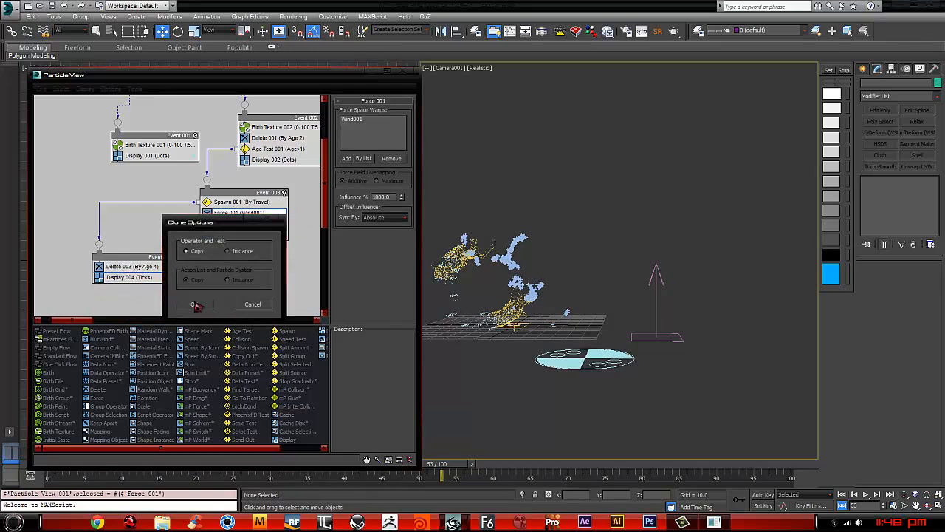
pyautogui.click(180, 302)
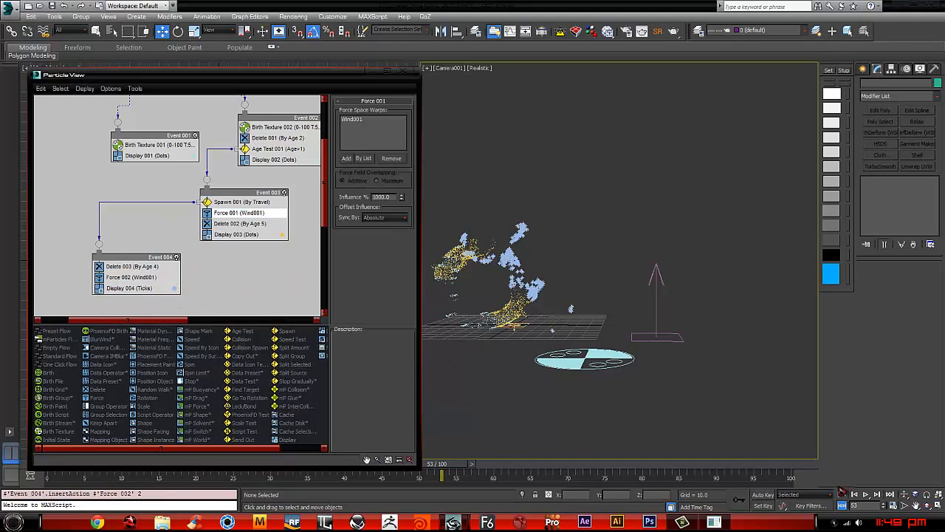
# Step: Set the Event 004 Display operator's type to Dots and play the animation
pyautogui.click(157, 288)
pyautogui.click(385, 116)
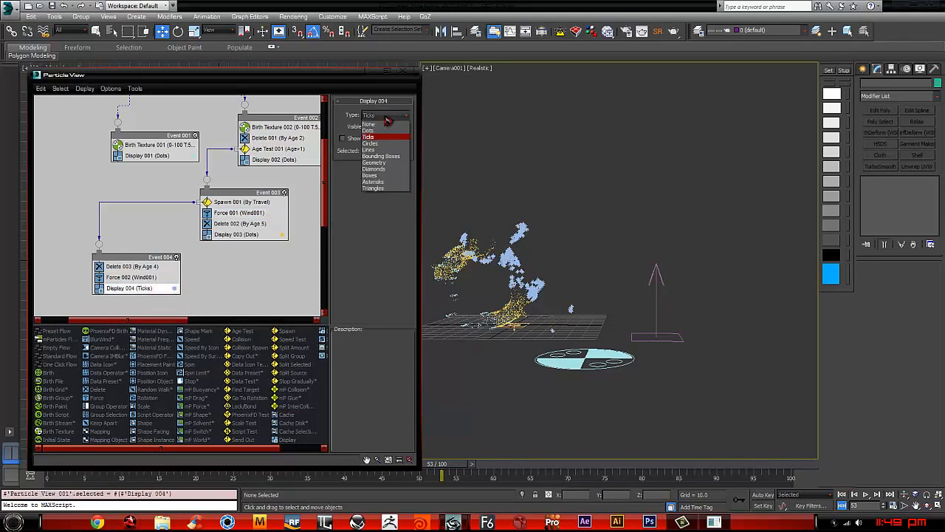
pyautogui.click(371, 121)
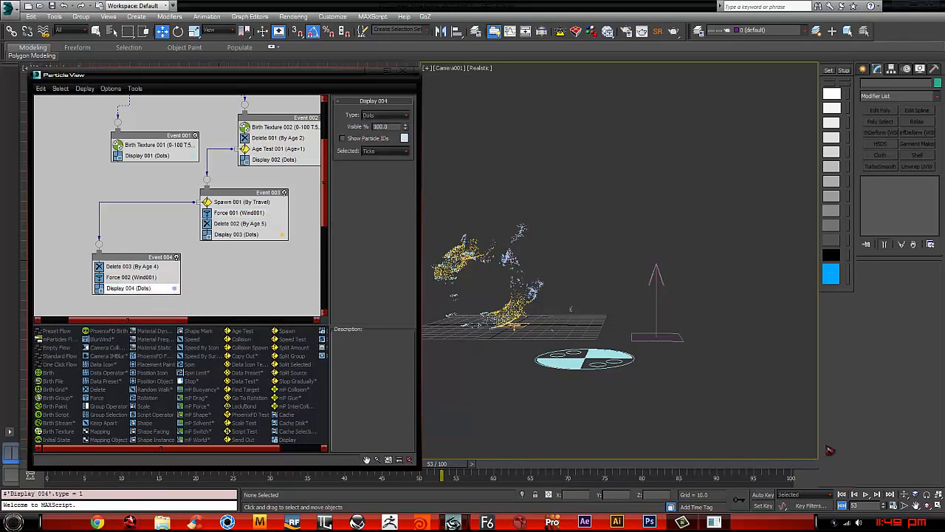
pyautogui.click(866, 494)
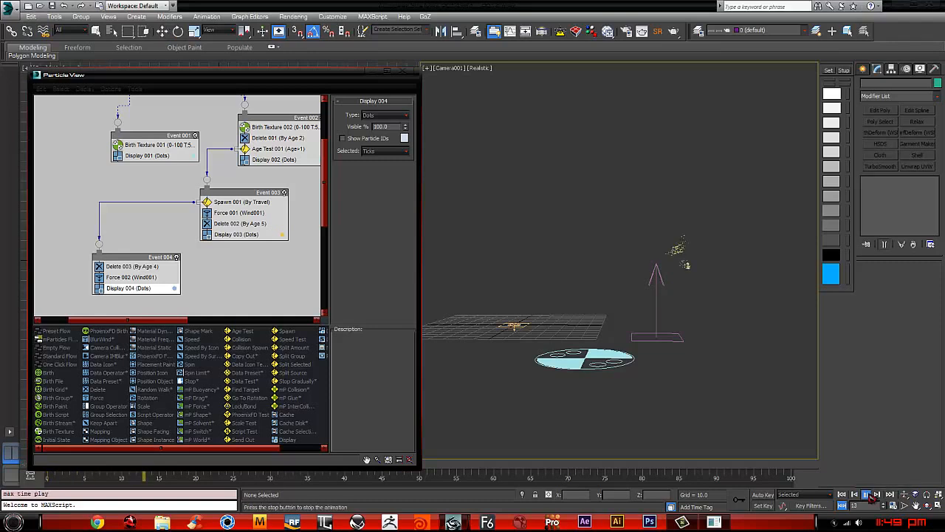
pyautogui.click(867, 495)
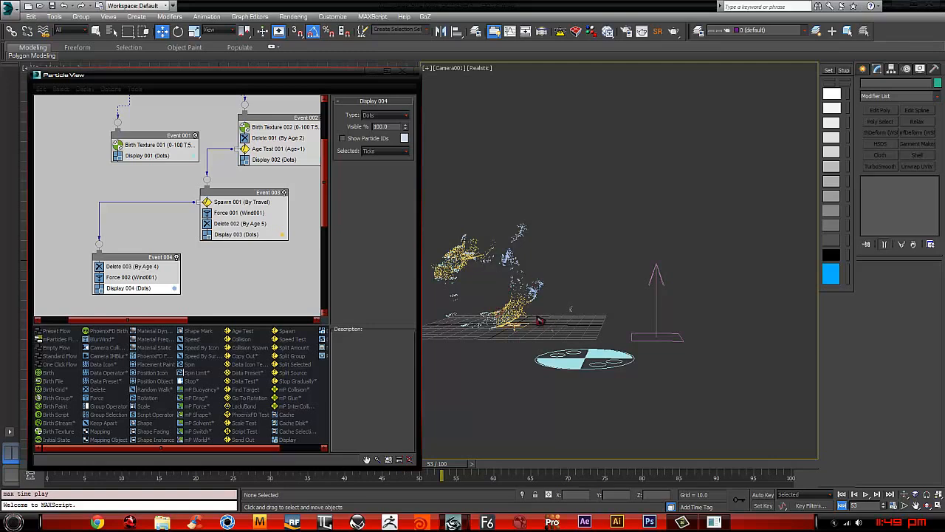
# Step: Unhide the dsolved object by name
pyautogui.rightClick(598, 177)
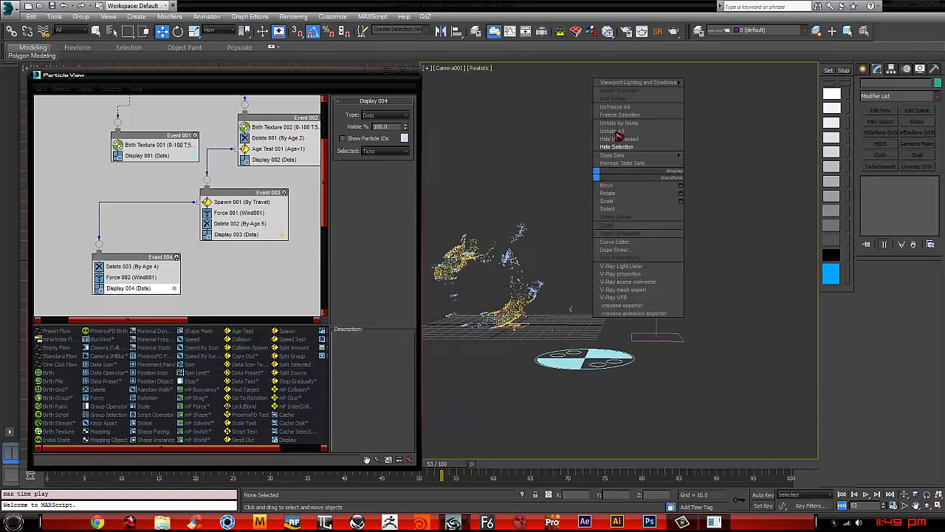
pyautogui.click(624, 123)
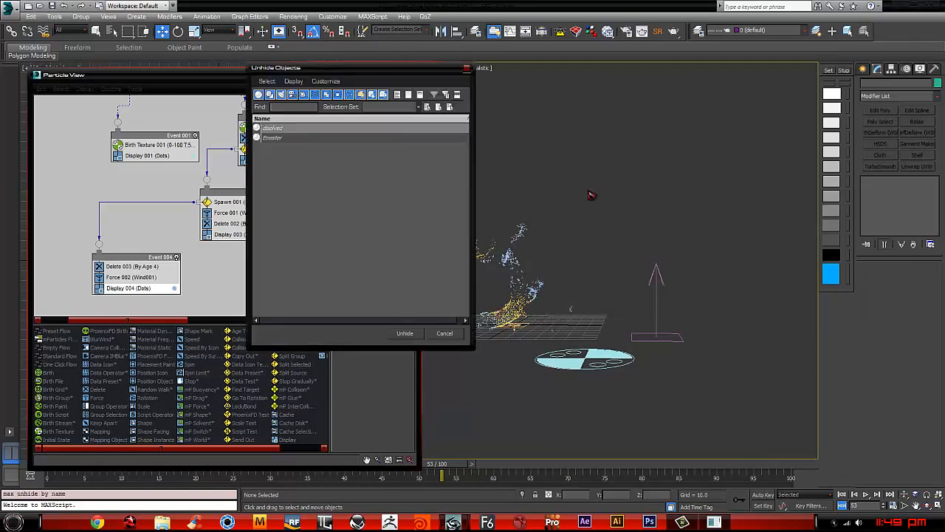
pyautogui.click(282, 138)
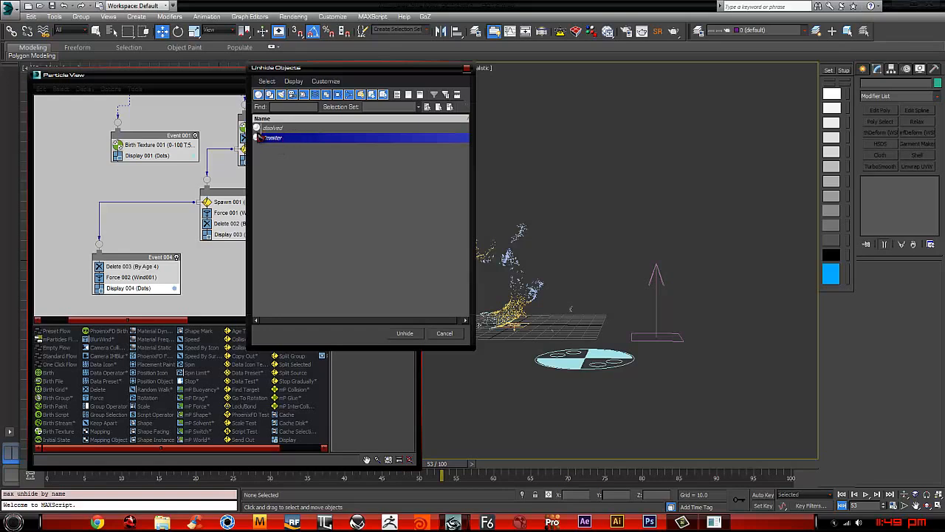
pyautogui.click(281, 129)
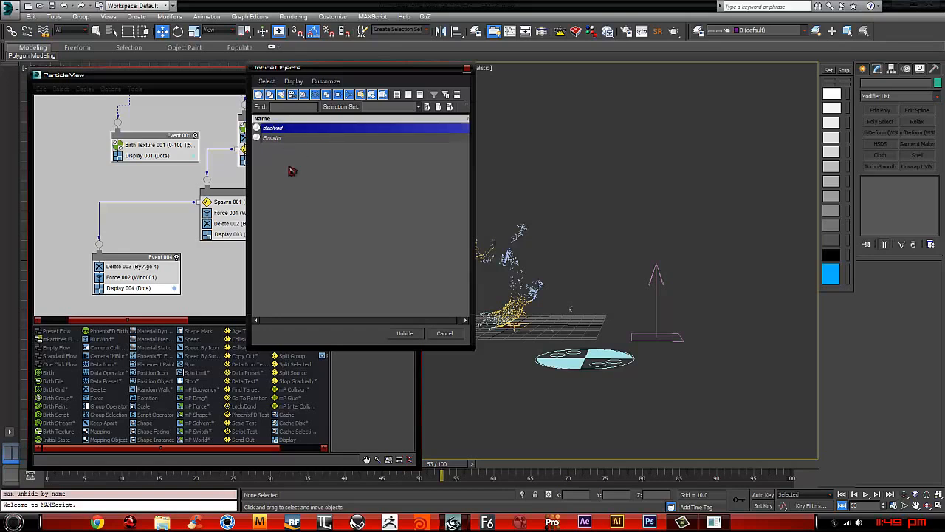
pyautogui.click(407, 334)
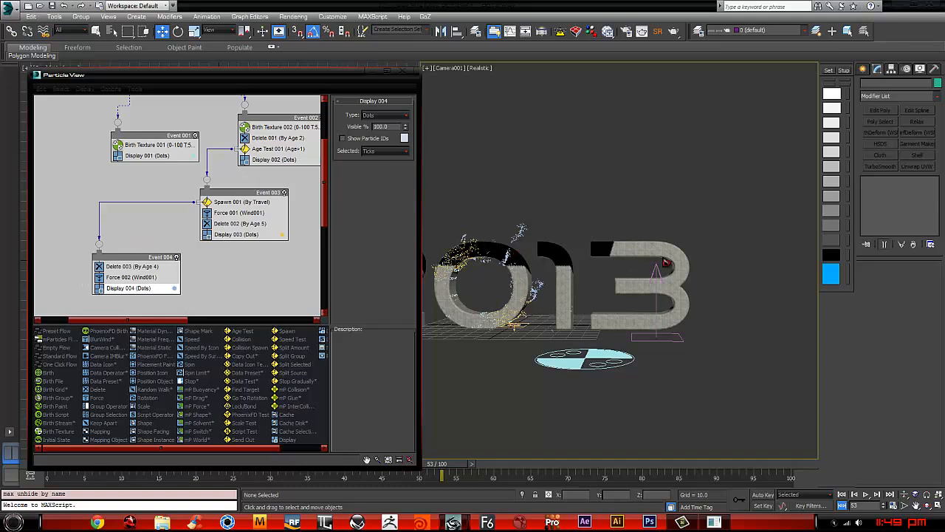
# Step: Add a Find Target test to Event 004 and place it at the start of the event
pyautogui.moveTo(214, 164); pyautogui.dragTo(226, 251, button='middle')
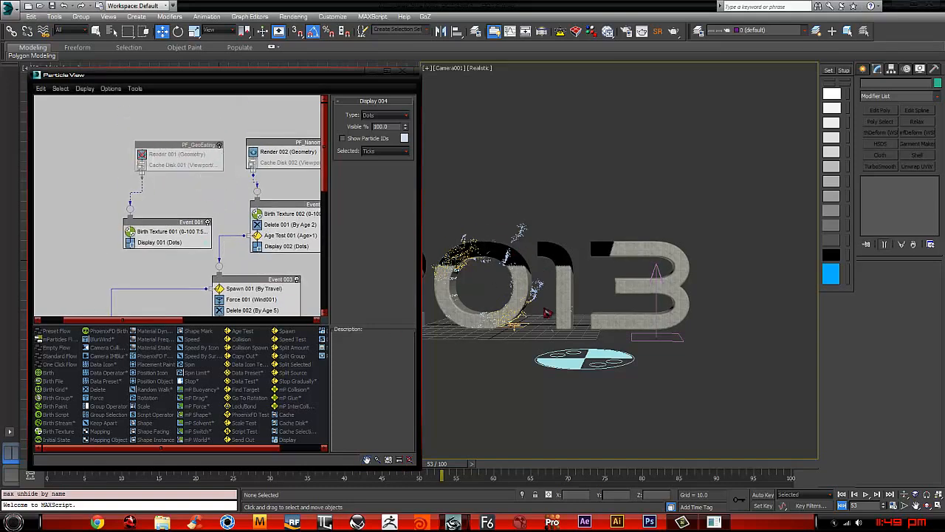
pyautogui.moveTo(528, 330); pyautogui.dragTo(576, 293, button='middle')
pyautogui.moveTo(247, 215); pyautogui.dragTo(243, 108, button='middle')
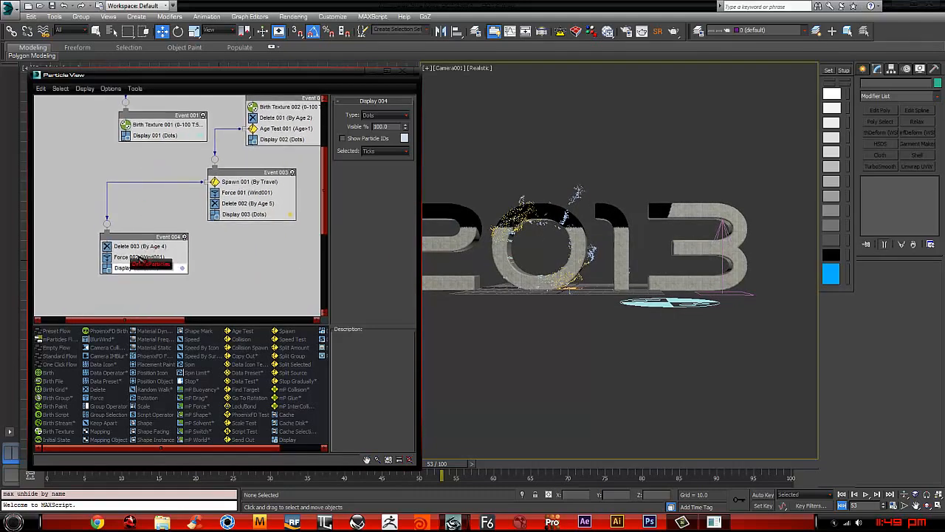
pyautogui.rightClick(170, 251)
pyautogui.moveTo(196, 266)
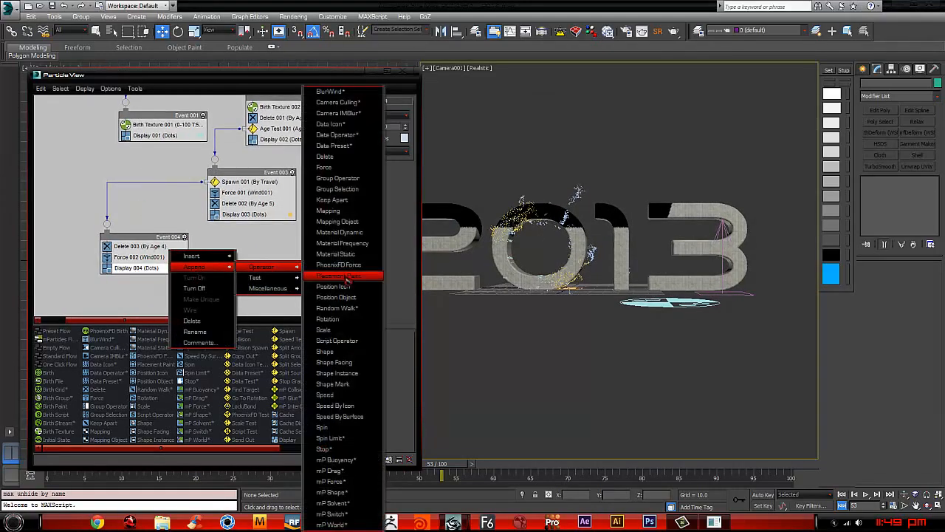
pyautogui.moveTo(266, 279)
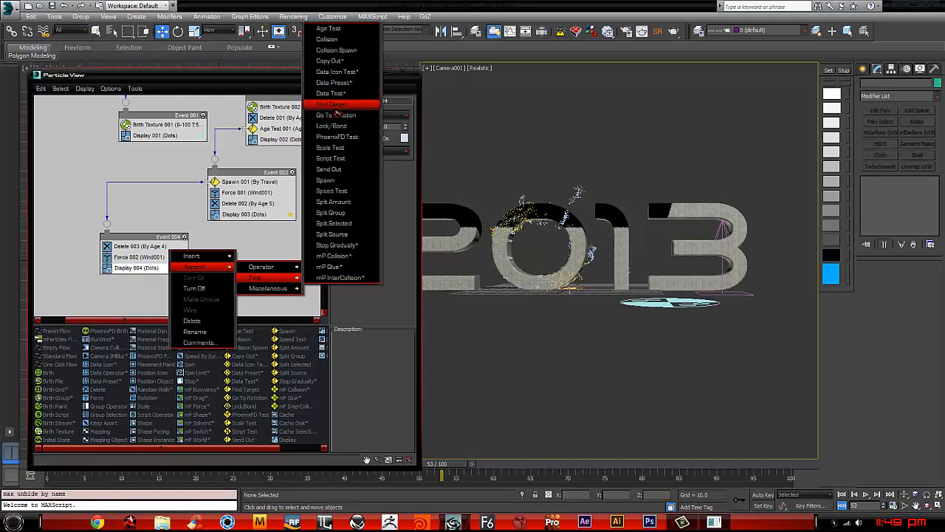
pyautogui.click(331, 104)
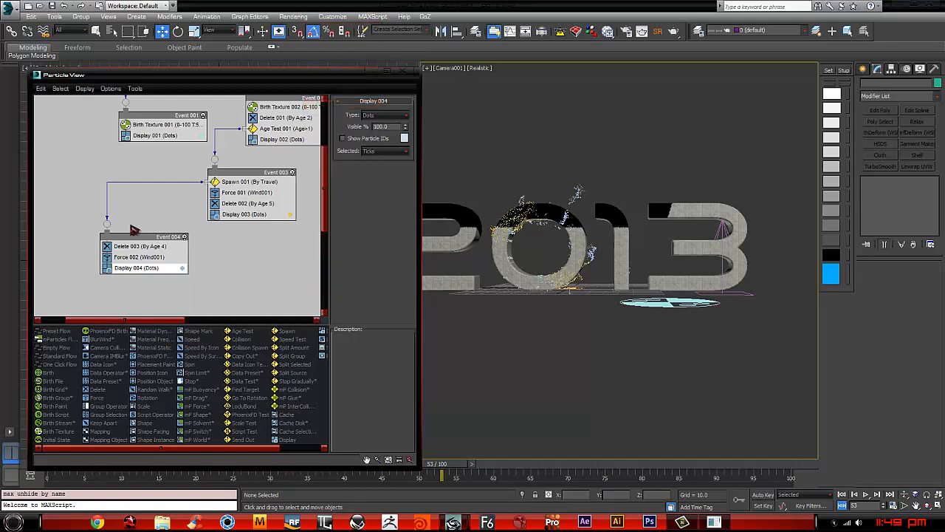
pyautogui.moveTo(139, 277); pyautogui.dragTo(143, 251)
pyautogui.click(142, 251)
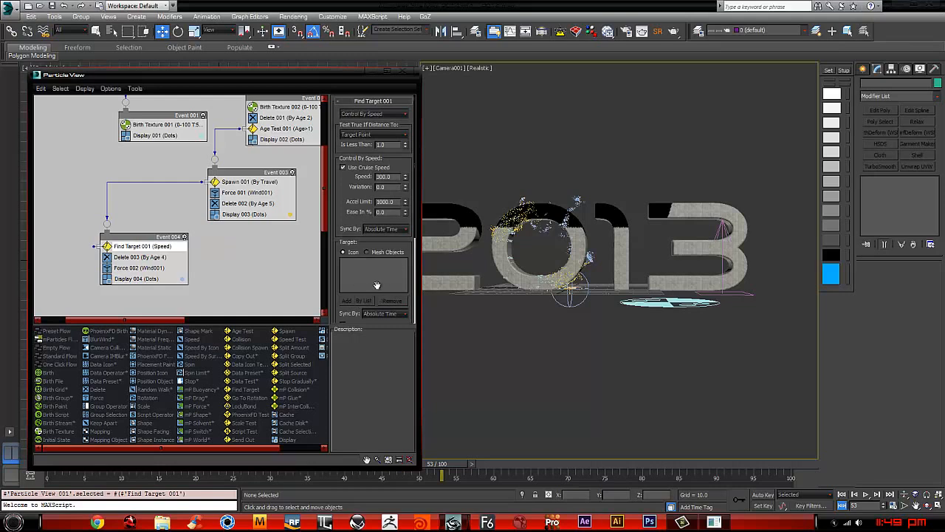
# Step: Set the Find Target test to use Mesh Objects and add the disolved object as its target
pyautogui.moveTo(379, 254); pyautogui.dragTo(394, 191)
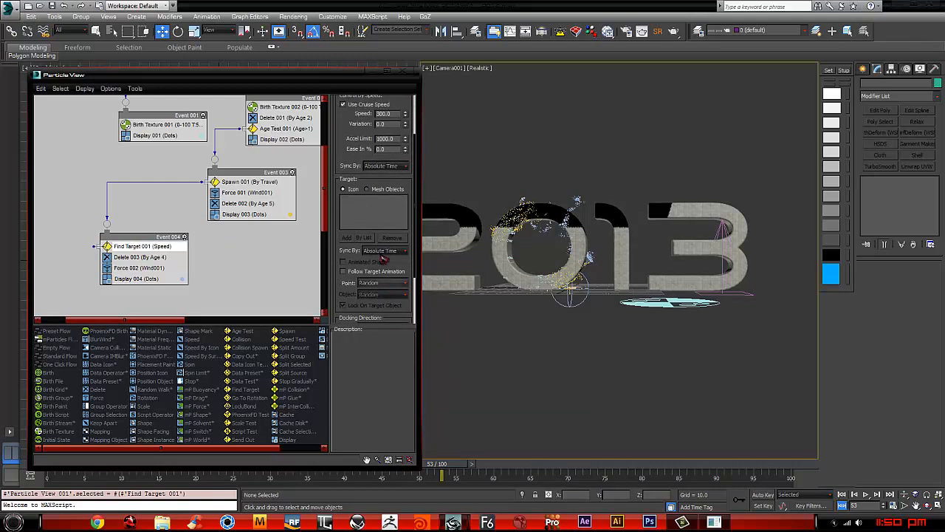
pyautogui.click(371, 190)
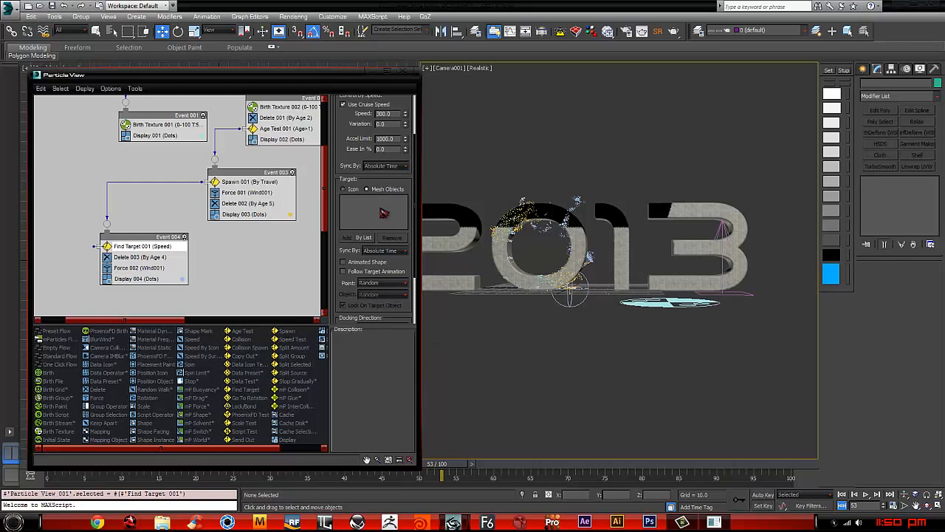
pyautogui.click(347, 238)
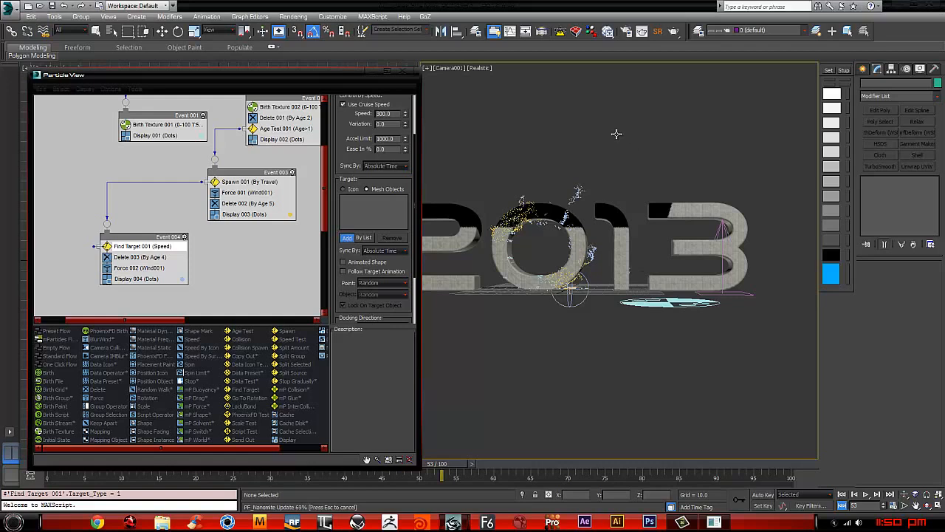
pyautogui.rightClick(585, 119)
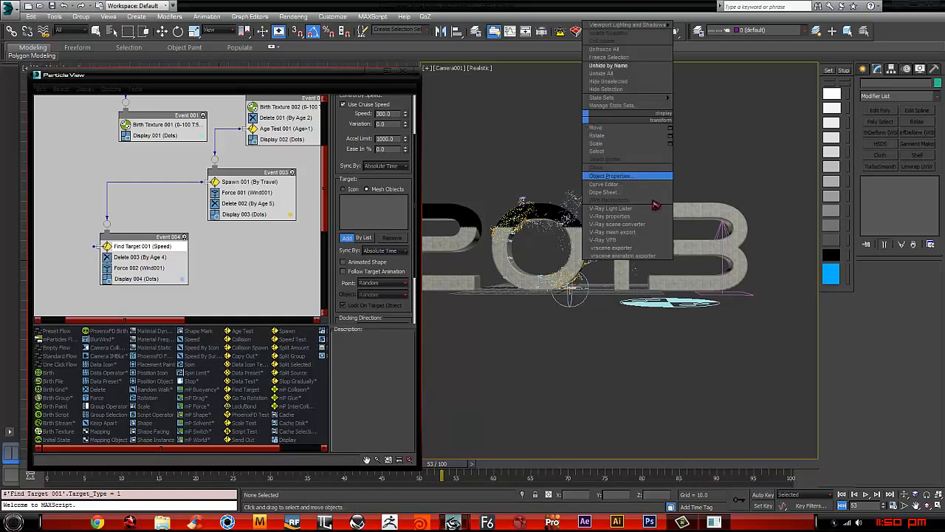
pyautogui.click(728, 161)
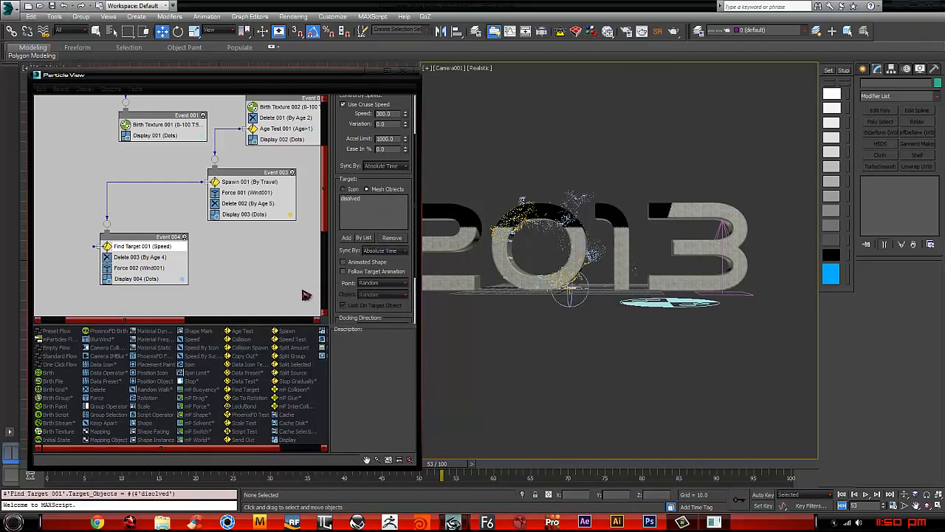
# Step: Hide the disolved text object and play the animation from the first frame
pyautogui.click(655, 212)
pyautogui.rightClick(655, 212)
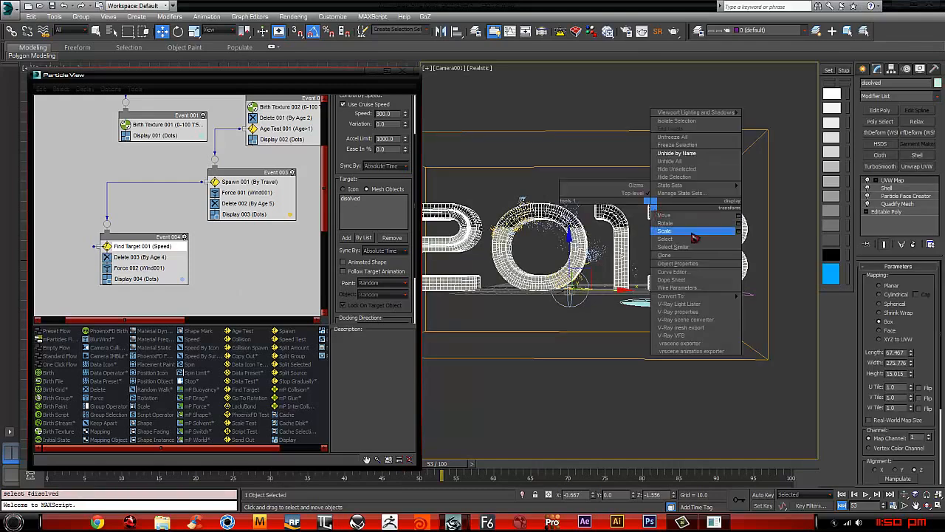
pyautogui.click(681, 180)
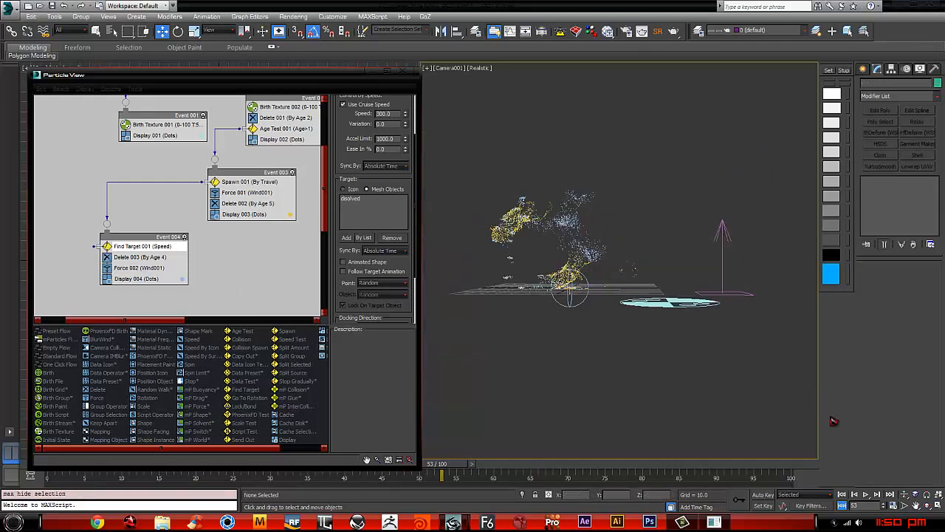
pyautogui.click(842, 494)
pyautogui.click(866, 494)
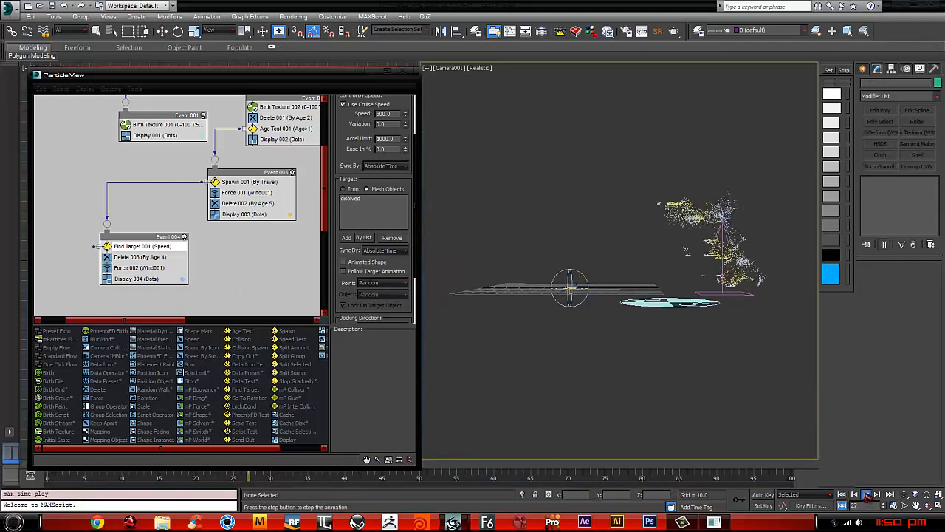
pyautogui.click(867, 496)
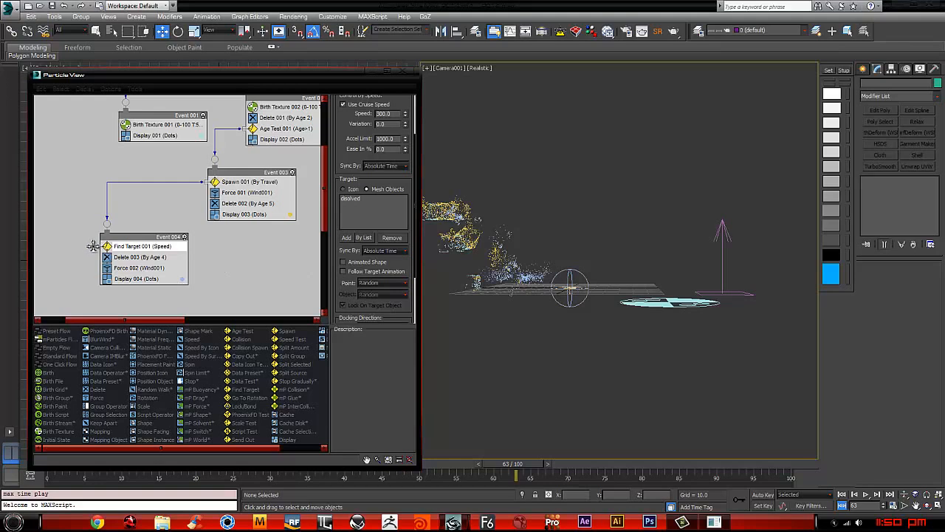
# Step: Wire the Find Target output of Event 004 to the input of Event 003 and play the animation
pyautogui.moveTo(93, 246); pyautogui.dragTo(233, 161)
pyautogui.click(77, 221)
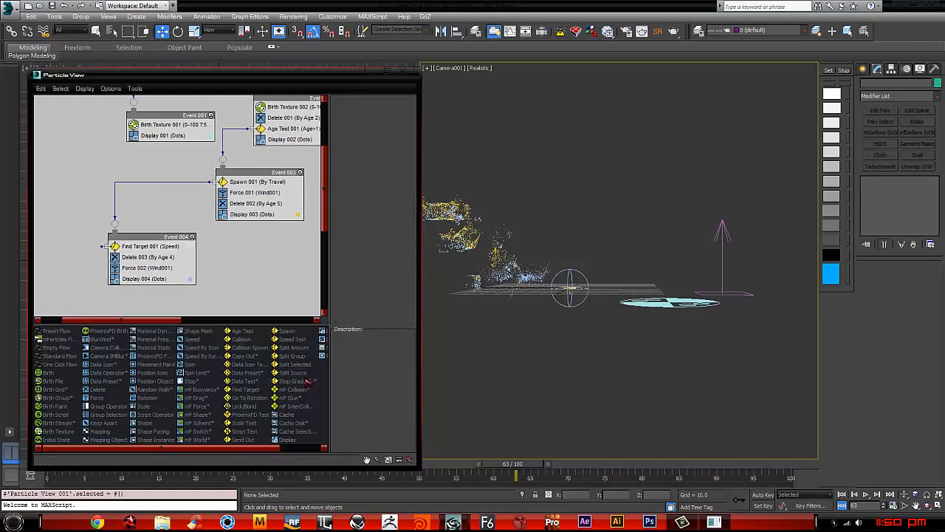
pyautogui.click(841, 494)
pyautogui.moveTo(204, 257); pyautogui.dragTo(251, 285, button='middle')
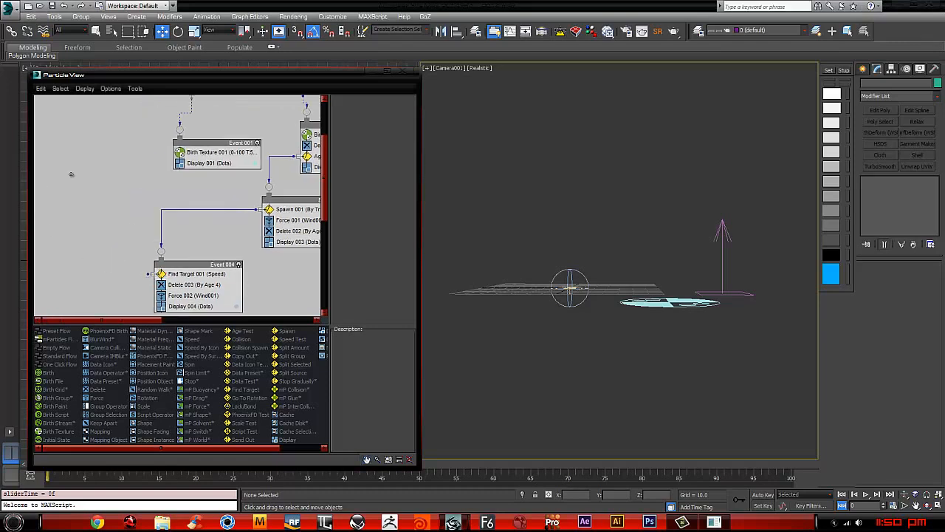
pyautogui.moveTo(150, 273); pyautogui.dragTo(267, 186)
pyautogui.moveTo(265, 273); pyautogui.dragTo(186, 303, button='middle')
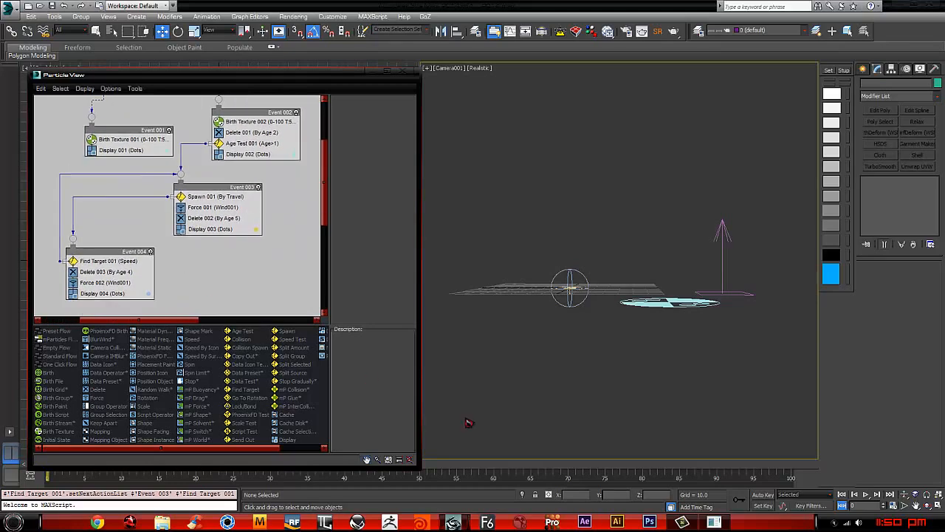
pyautogui.click(866, 494)
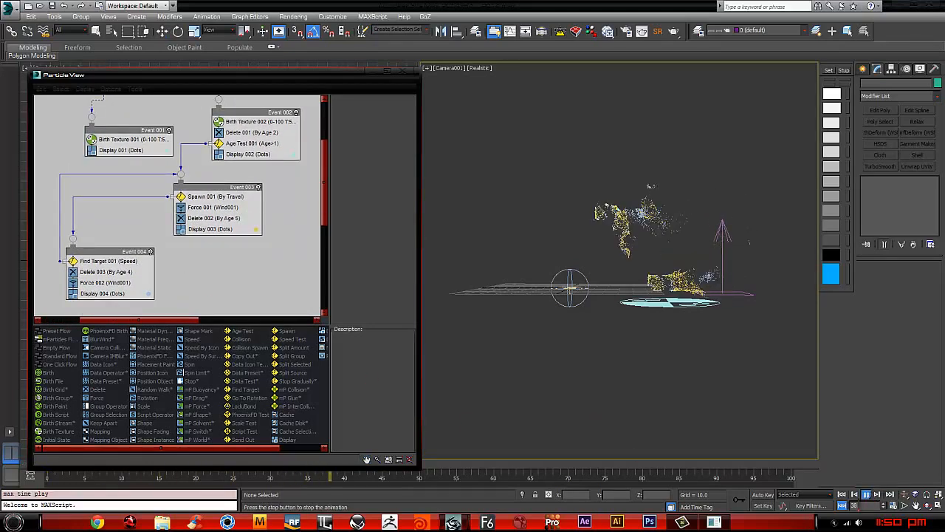
pyautogui.click(866, 496)
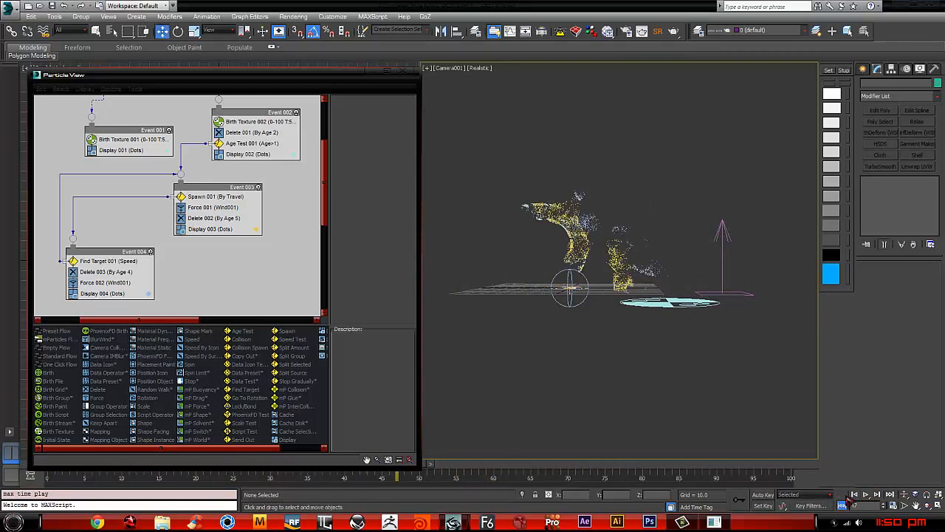
pyautogui.click(843, 495)
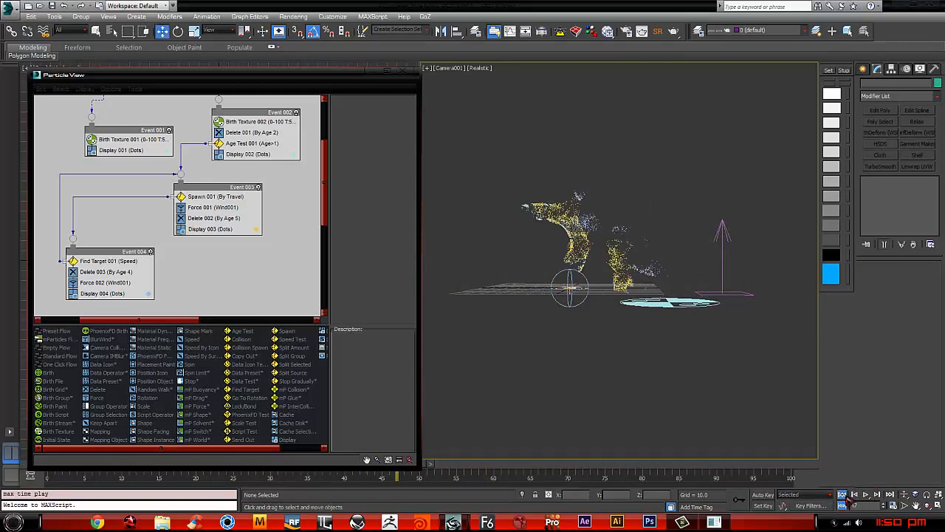
# Step: Set the life span of the Event 003 Delete operator to 6 and play the animation from the start
pyautogui.click(228, 221)
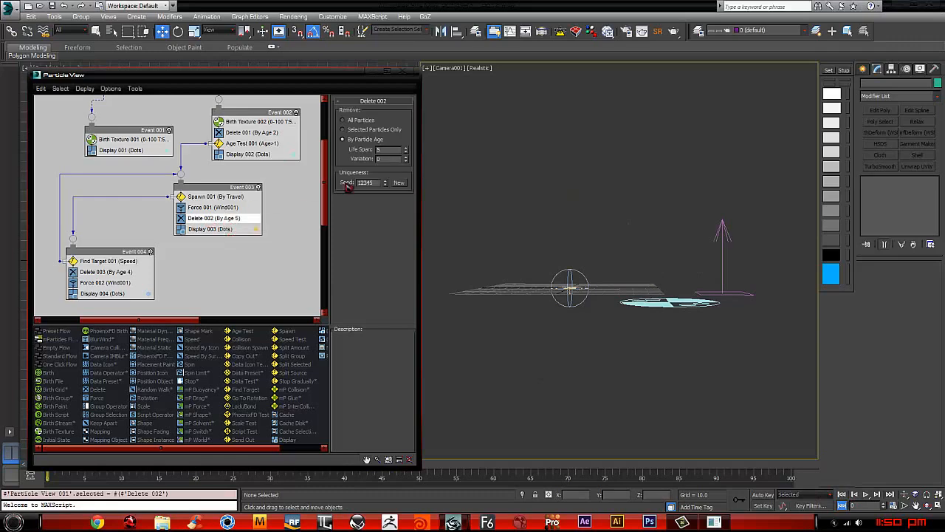
pyautogui.click(405, 148)
pyautogui.click(866, 494)
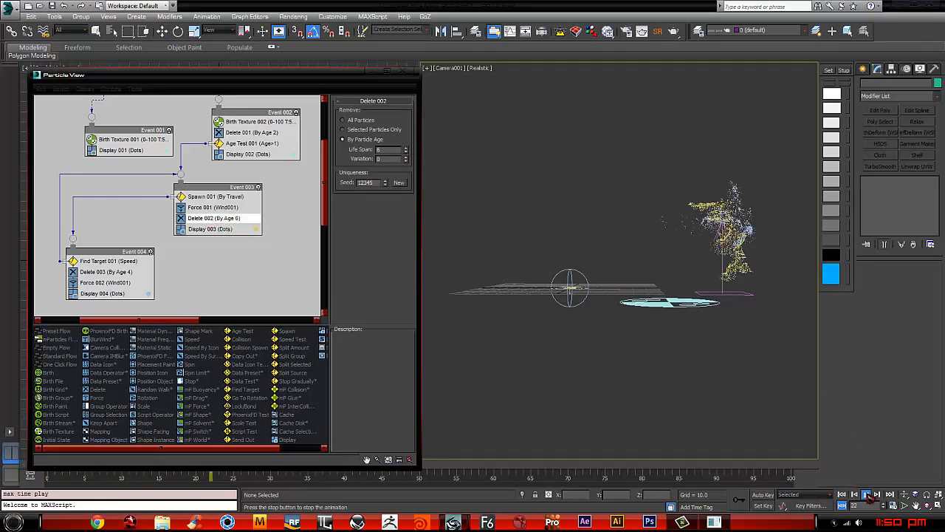
pyautogui.click(866, 495)
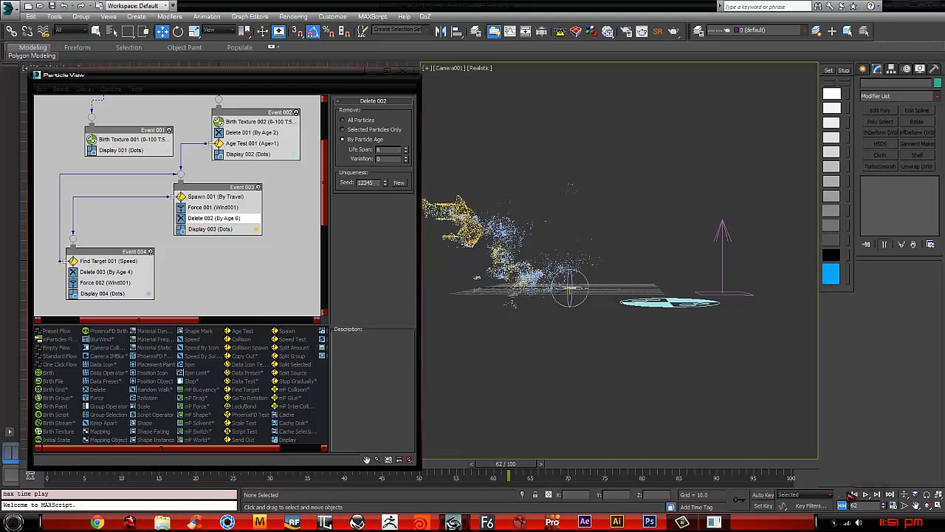
pyautogui.click(841, 494)
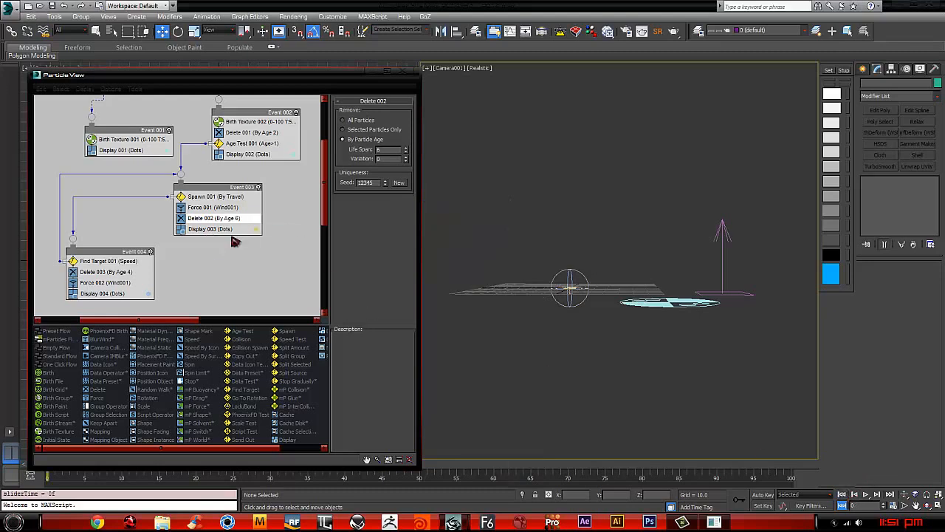
# Step: Change the particle color of the Event 002 Display operator to bright green
pyautogui.click(279, 155)
pyautogui.click(404, 138)
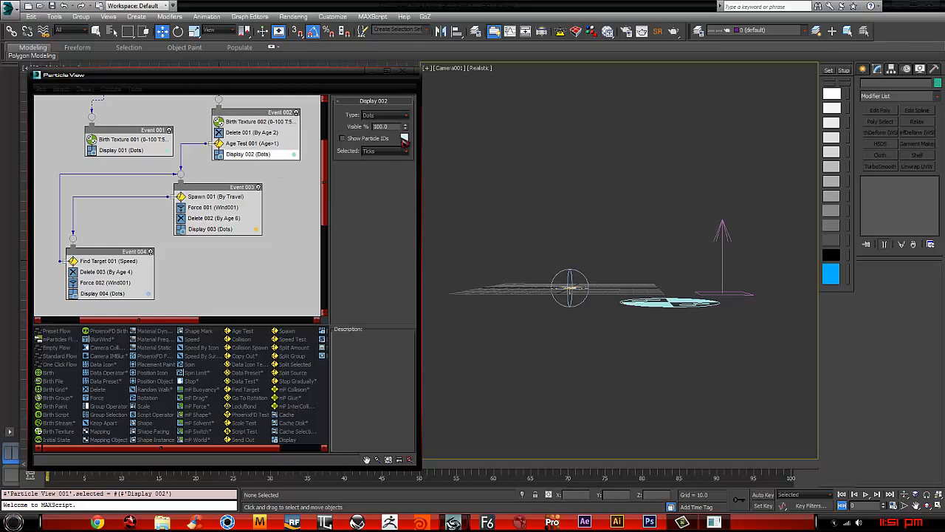
pyautogui.moveTo(226, 78); pyautogui.dragTo(221, 68)
pyautogui.moveTo(286, 94); pyautogui.dragTo(287, 70)
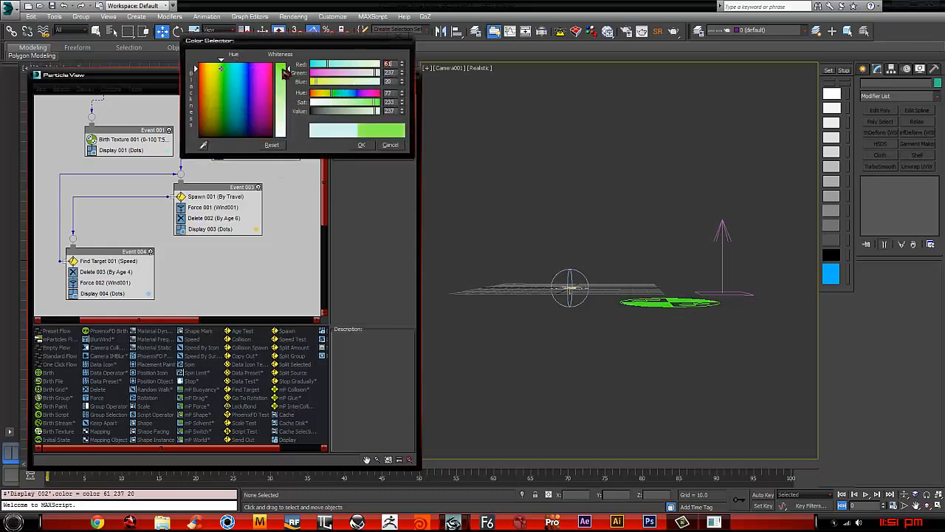
pyautogui.click(359, 144)
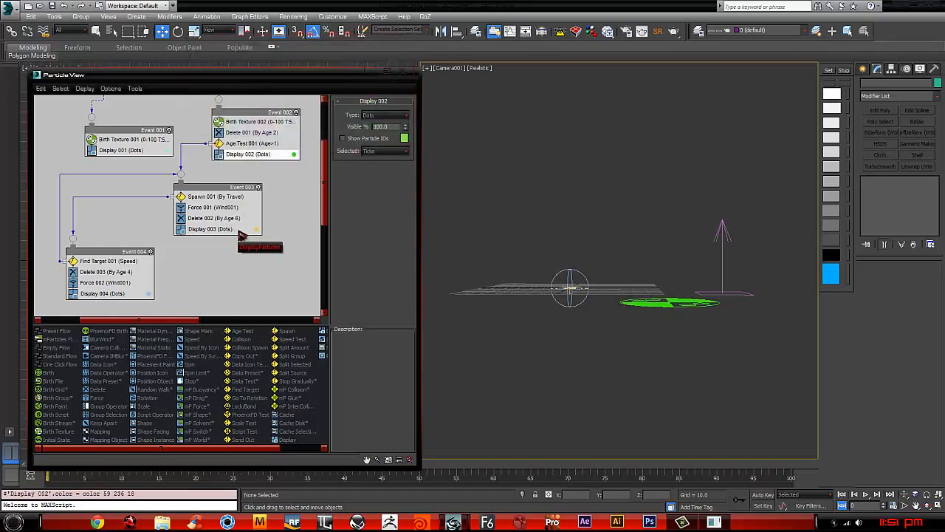
# Step: Change the particle color of the Event 003 Display operator to yellow-green (165, 225, 86)
pyautogui.click(231, 228)
pyautogui.click(404, 138)
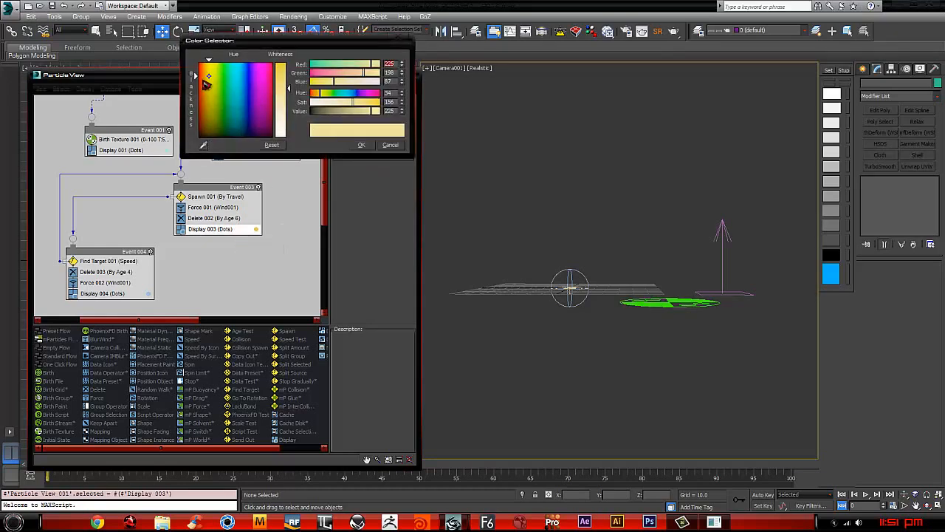
pyautogui.moveTo(209, 80); pyautogui.dragTo(219, 80)
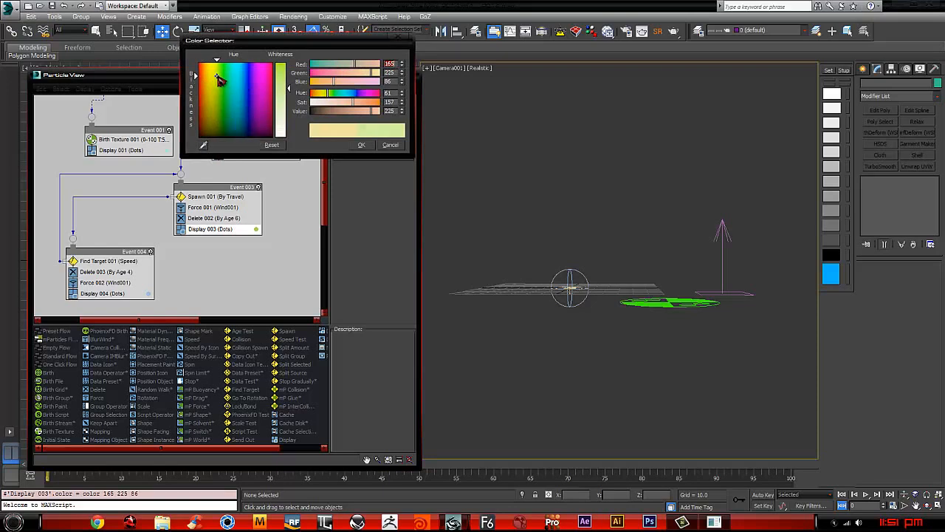
pyautogui.click(361, 145)
# Step: Change the particle color of the Event 004 Display operator to dark green (30, 92, 40) and play the animation
pyautogui.click(140, 293)
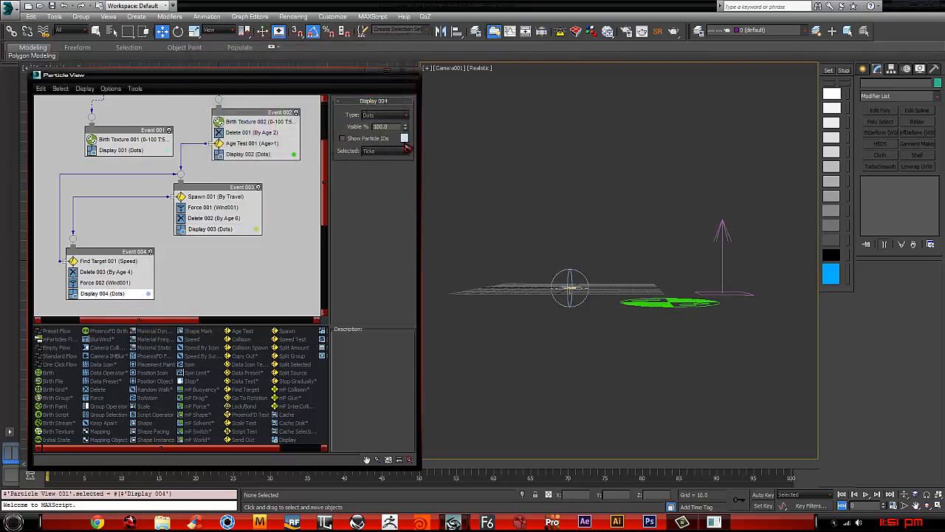
pyautogui.click(403, 138)
pyautogui.moveTo(237, 111); pyautogui.dragTo(232, 129)
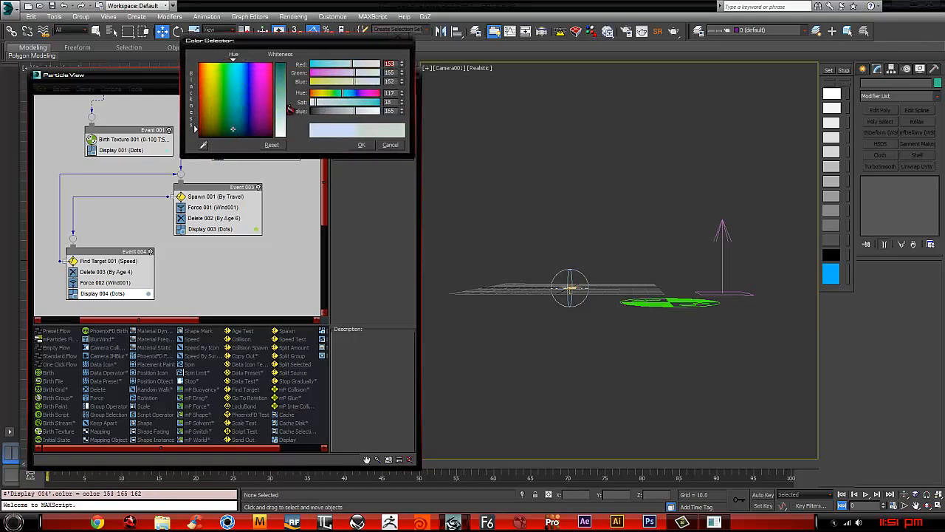
pyautogui.moveTo(288, 107); pyautogui.dragTo(288, 71)
pyautogui.moveTo(233, 128); pyautogui.dragTo(226, 117)
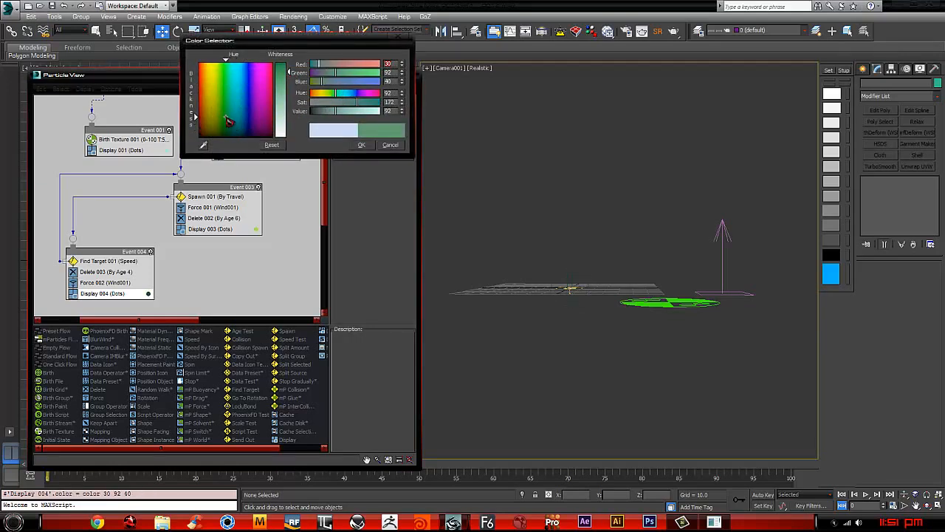
pyautogui.click(361, 145)
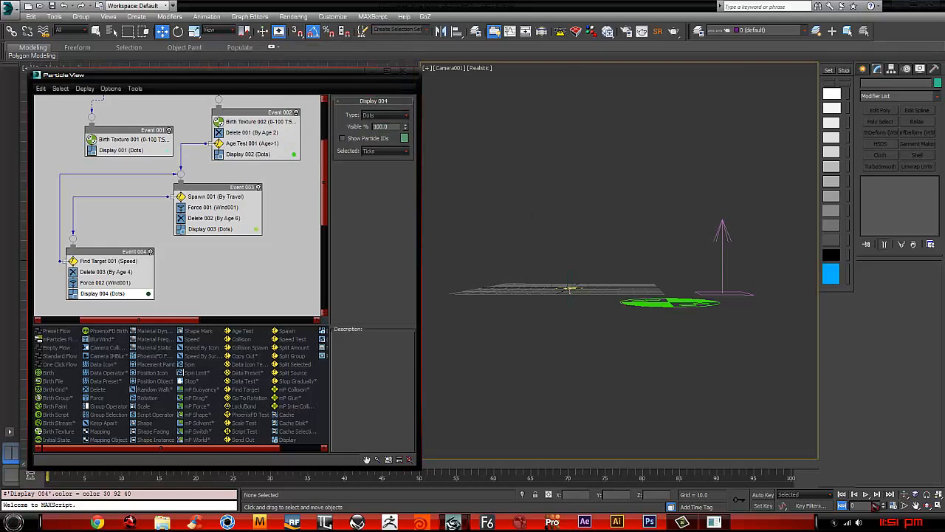
pyautogui.click(867, 495)
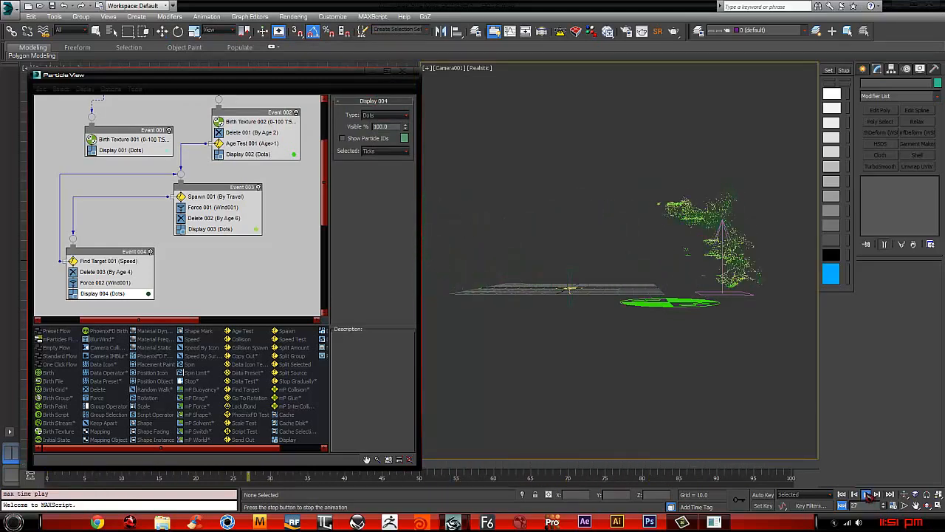
# Step: Set the life span of the Event 004 Delete operator to 3 and play the animation from the start
pyautogui.click(869, 494)
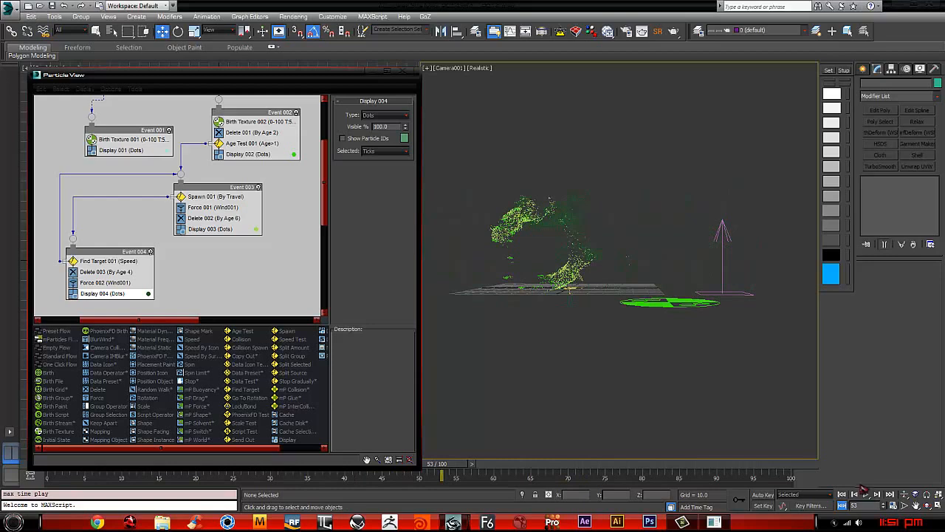
pyautogui.click(843, 494)
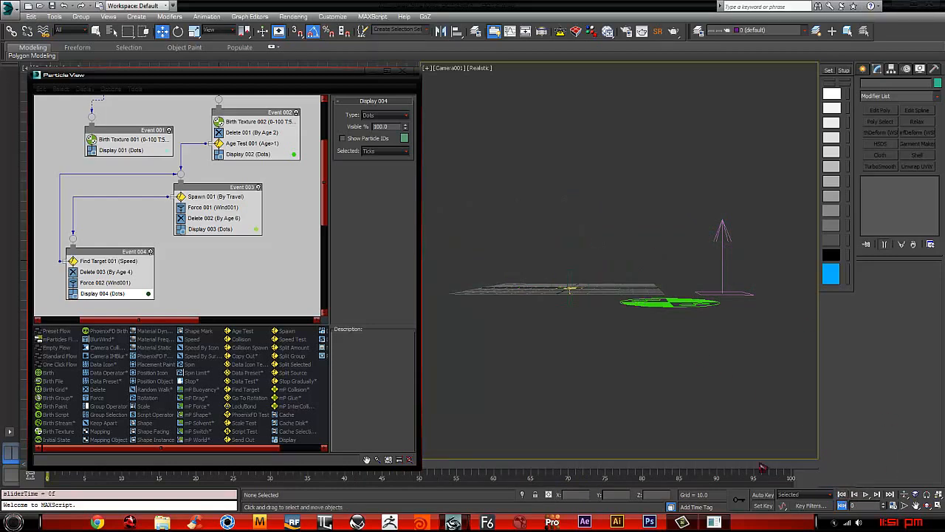
pyautogui.click(209, 218)
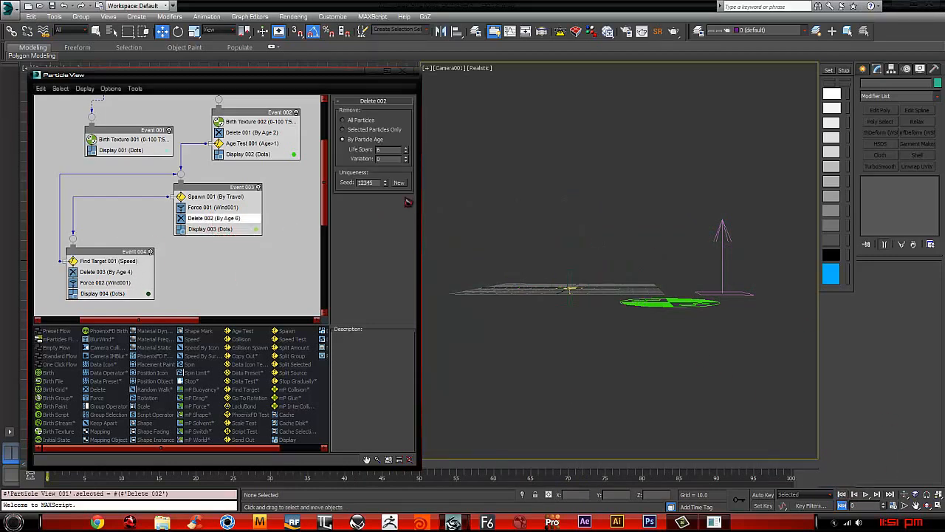
pyautogui.click(117, 272)
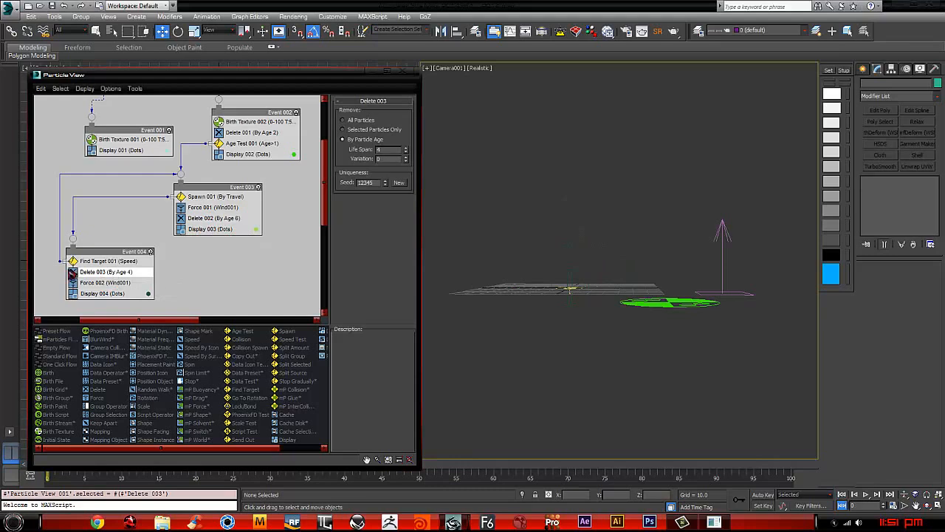
pyautogui.click(405, 148)
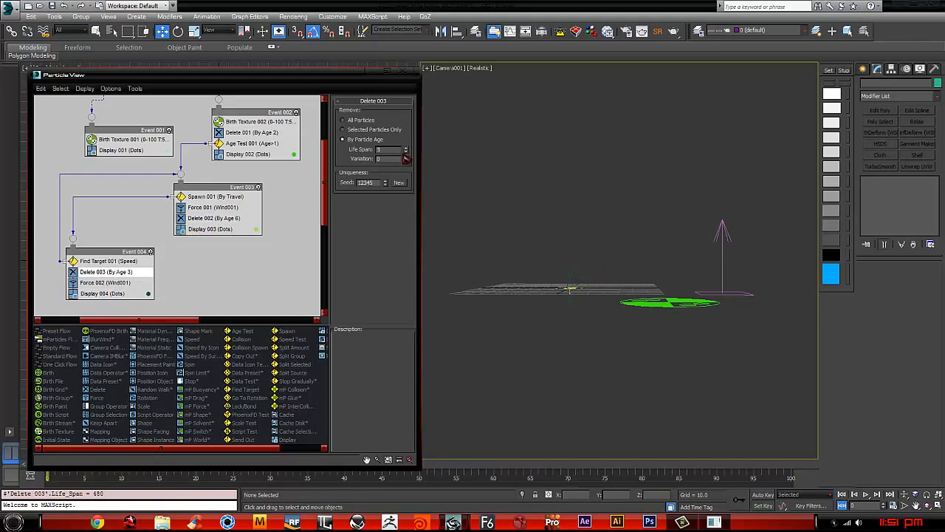
pyautogui.click(866, 495)
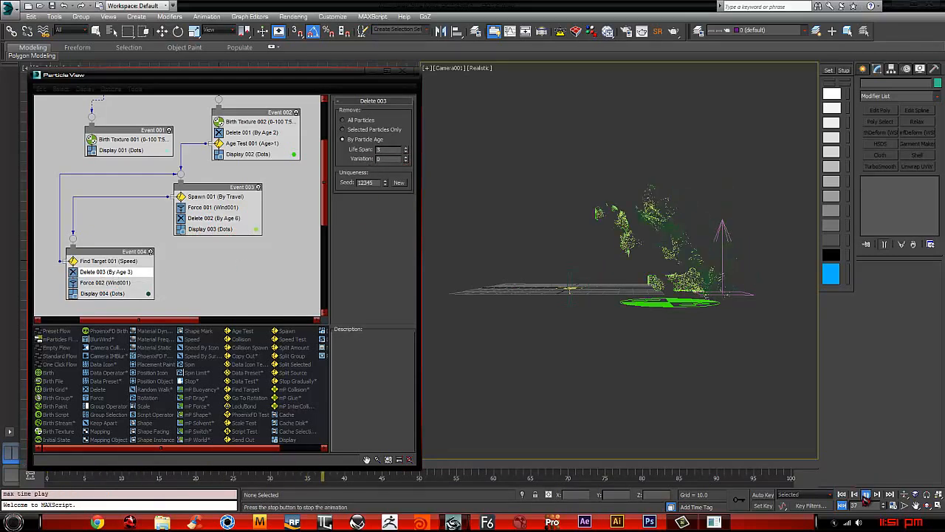
pyautogui.click(866, 495)
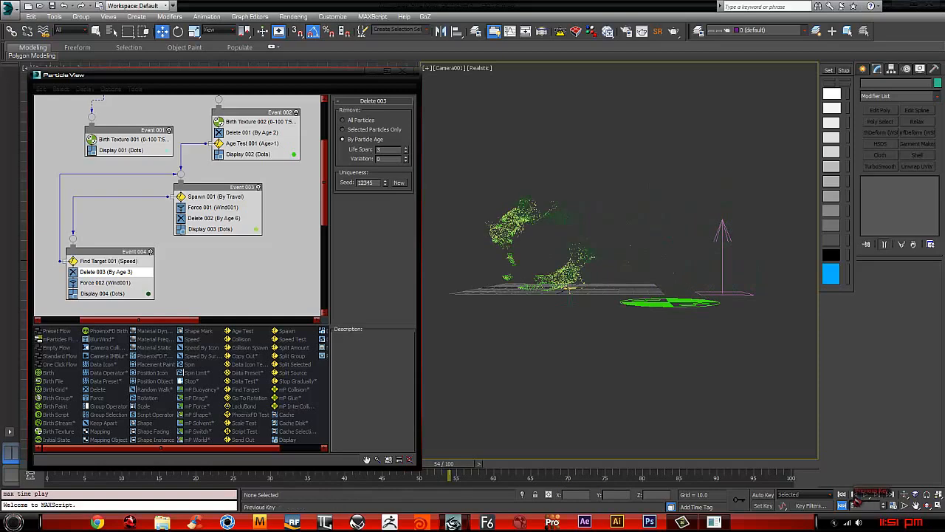
pyautogui.click(842, 494)
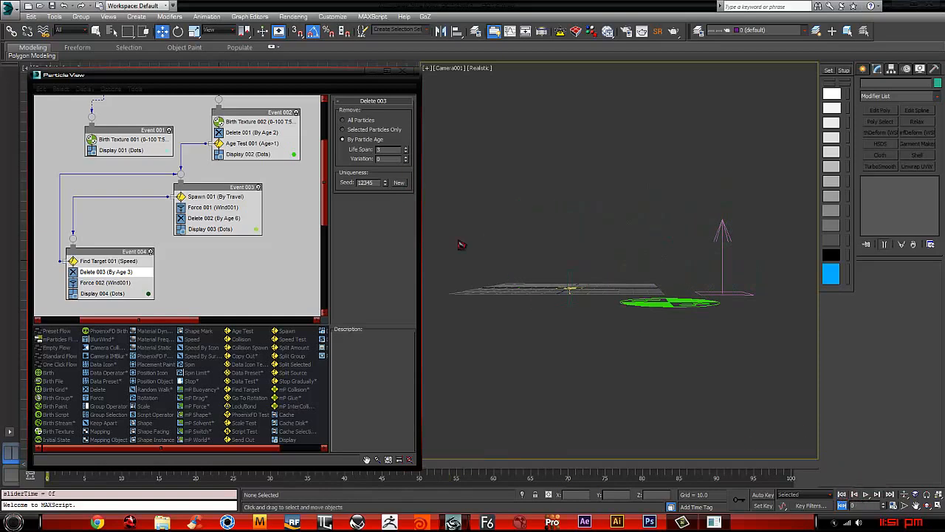
# Step: Set the life span of the Event 003 Delete operator to 7 and preview the particle animation
pyautogui.click(231, 218)
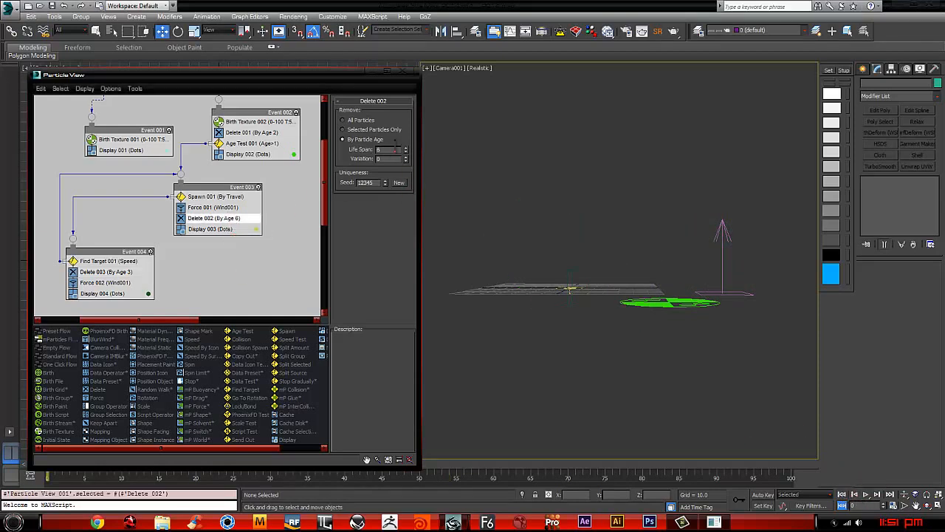
pyautogui.click(406, 147)
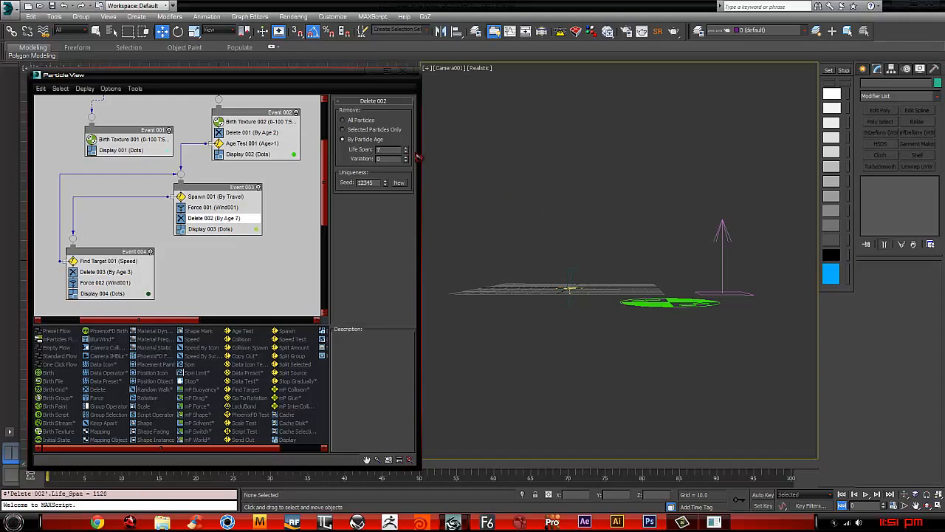
pyautogui.click(867, 495)
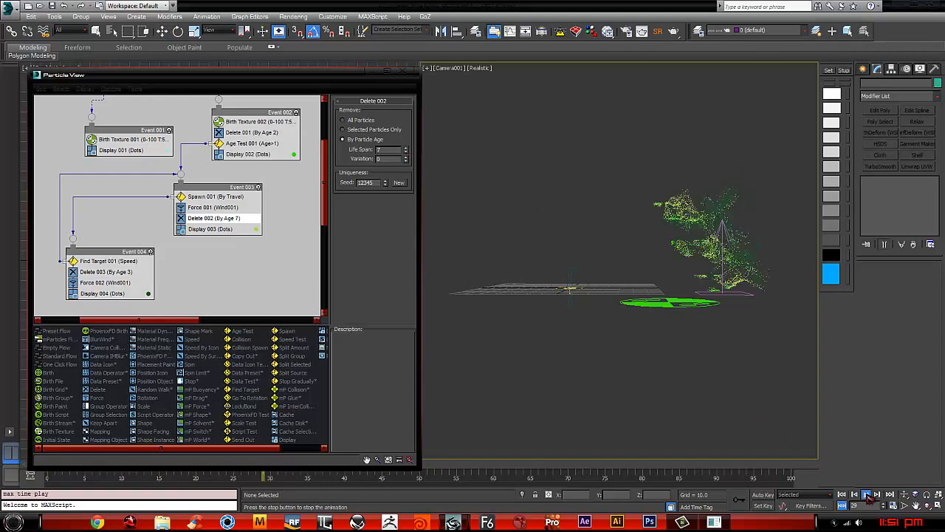
pyautogui.click(867, 495)
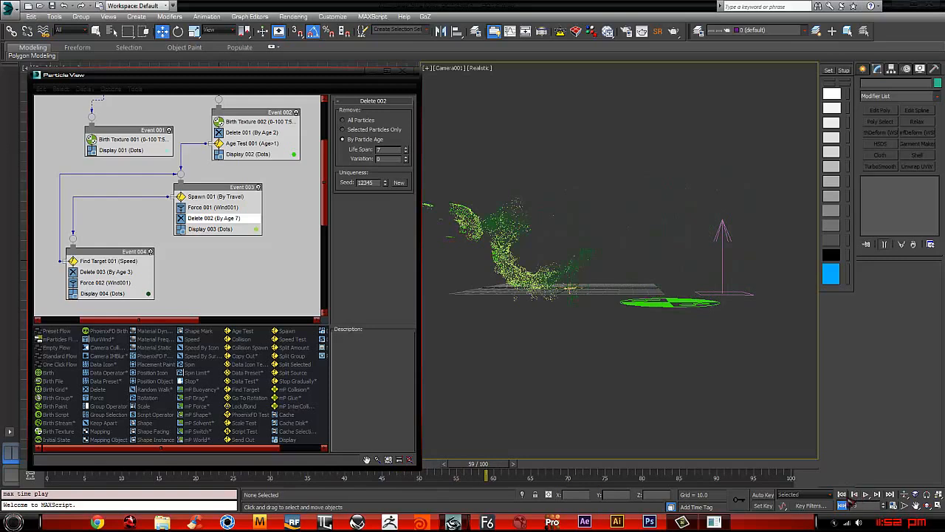
pyautogui.click(842, 494)
# Step: Turn the PF_GeoEating particle flow back on and unhide the disolved text object
pyautogui.moveTo(162, 132); pyautogui.dragTo(178, 223, button='middle')
pyautogui.click(195, 142)
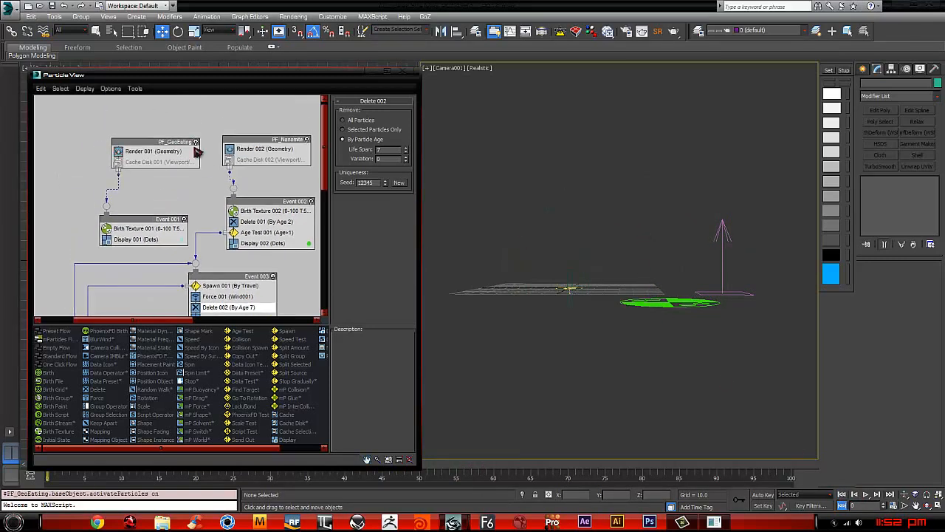
pyautogui.rightClick(714, 162)
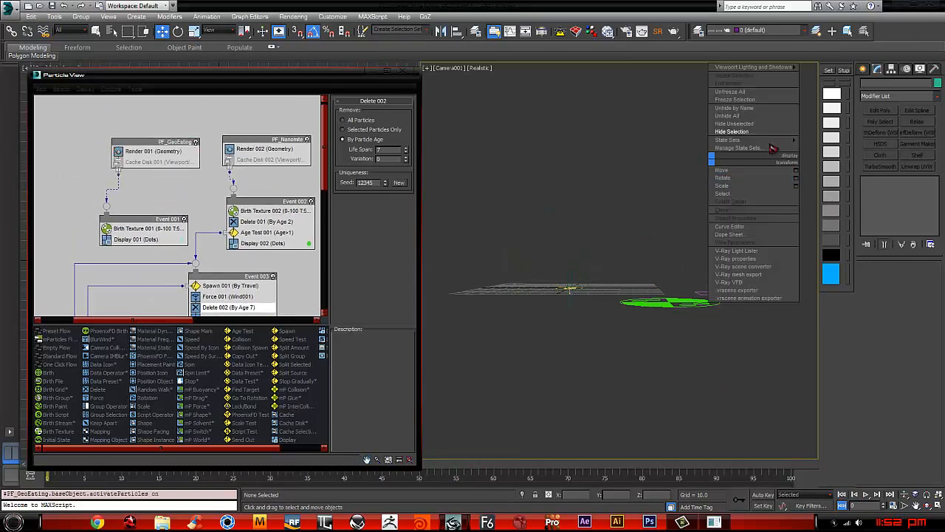
pyautogui.click(734, 108)
pyautogui.click(281, 128)
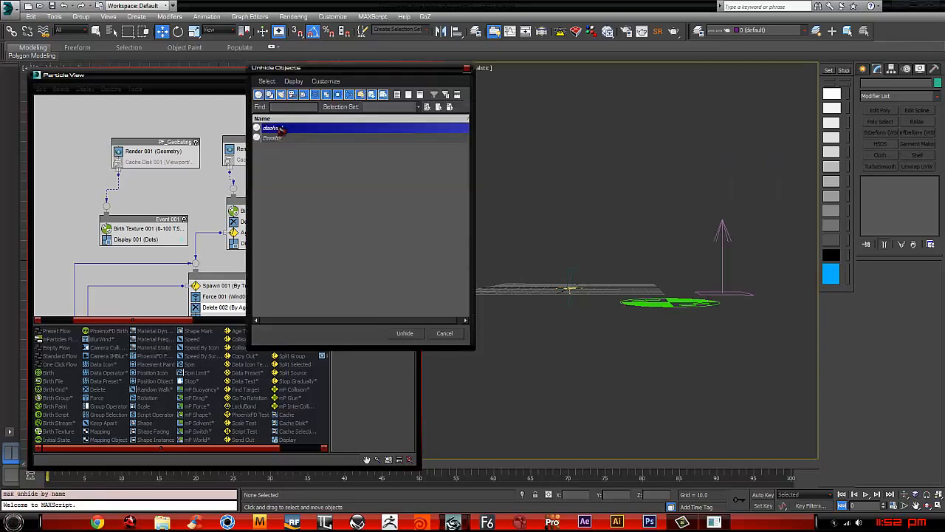
pyautogui.click(406, 335)
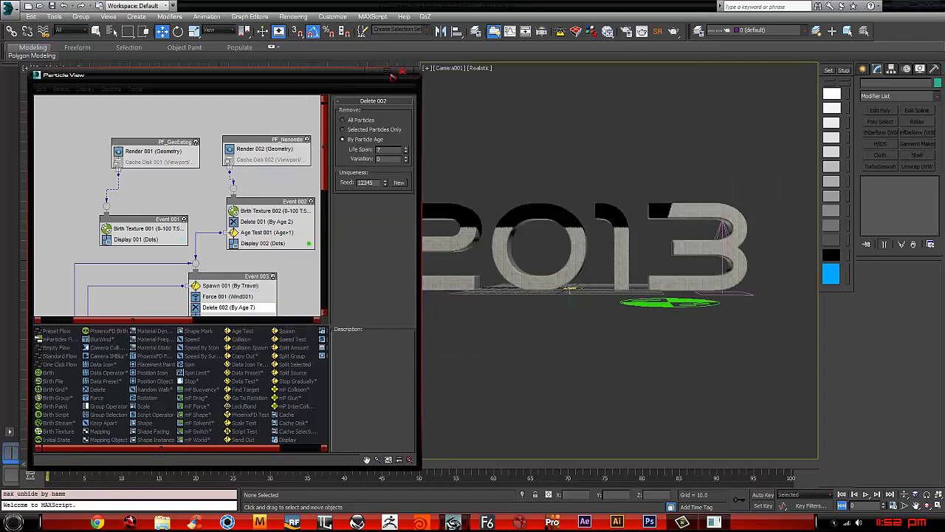
# Step: Frame the whole 2013 text in the Camera001 view, switch its visual style to Shaded and play the animation
pyautogui.click(373, 72)
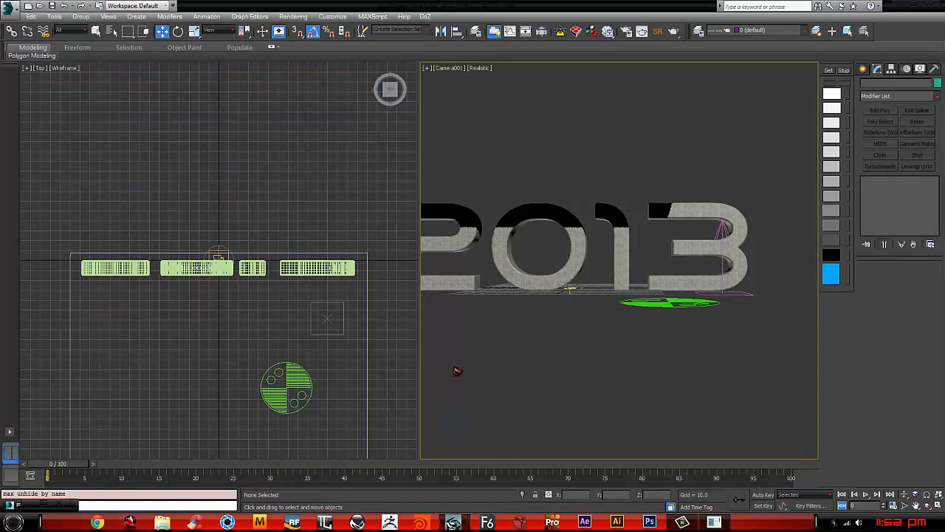
pyautogui.press('6')
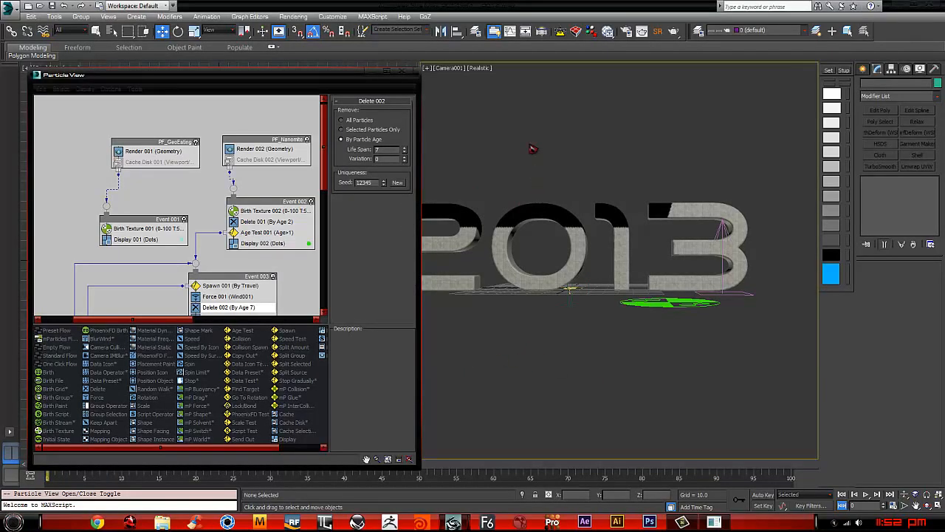
pyautogui.moveTo(533, 149); pyautogui.dragTo(561, 200, button='middle')
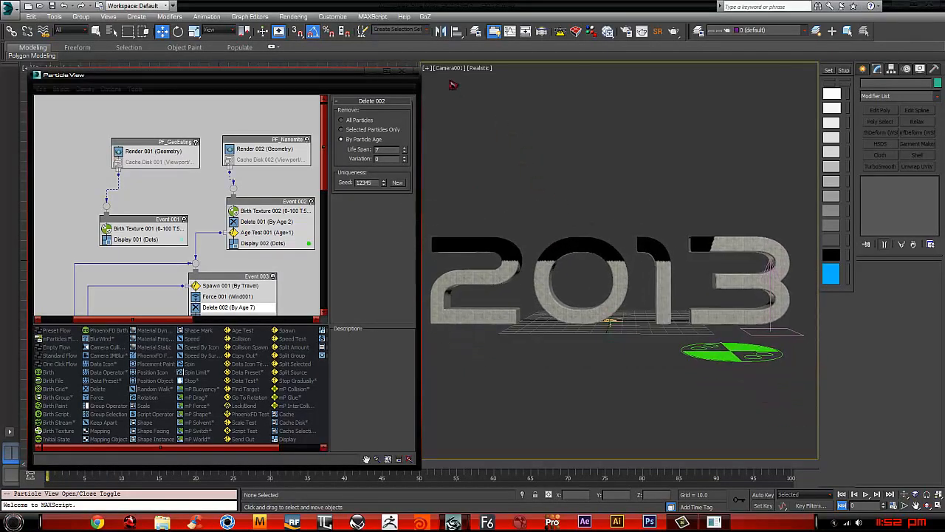
pyautogui.click(452, 69)
pyautogui.click(427, 68)
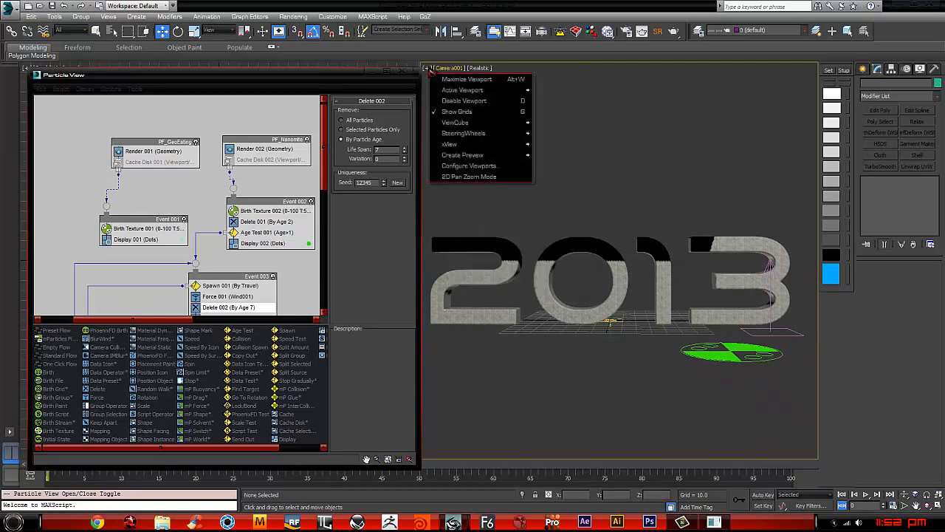
pyautogui.click(461, 68)
pyautogui.click(484, 68)
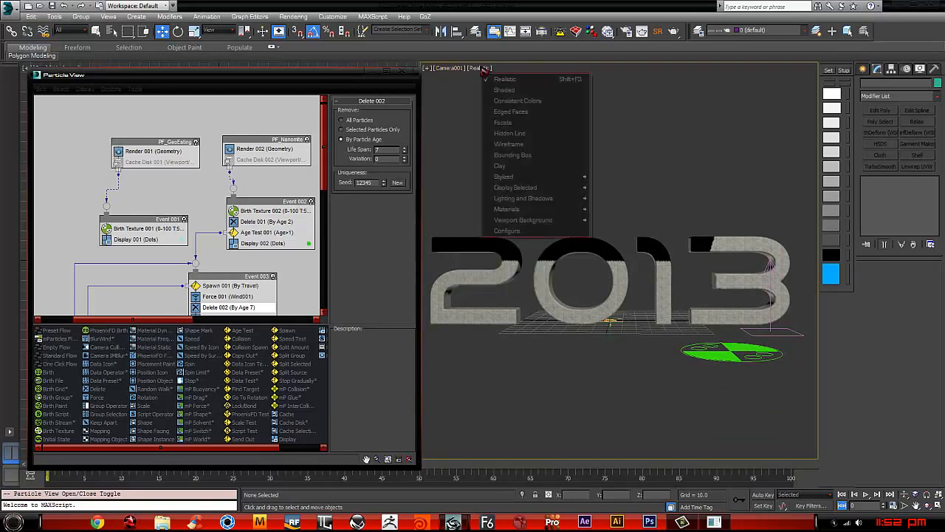
pyautogui.click(510, 90)
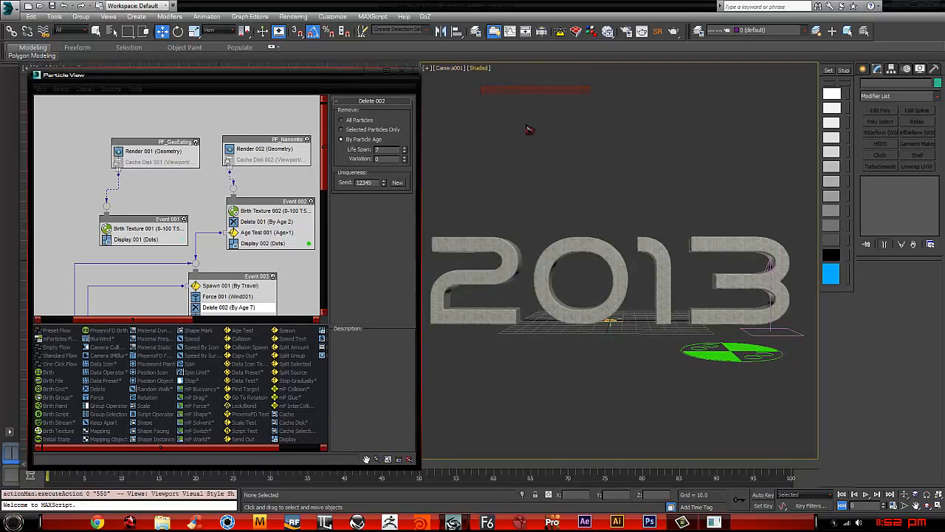
pyautogui.click(868, 495)
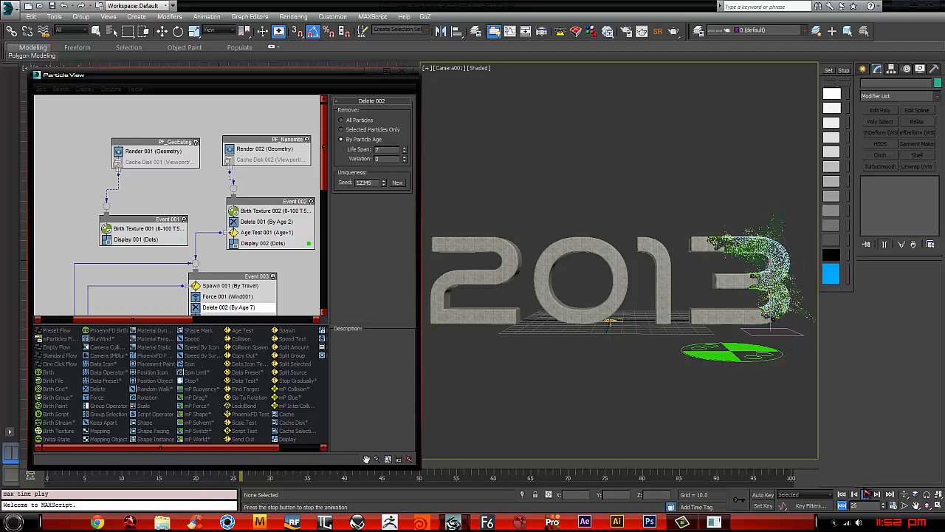
pyautogui.click(868, 495)
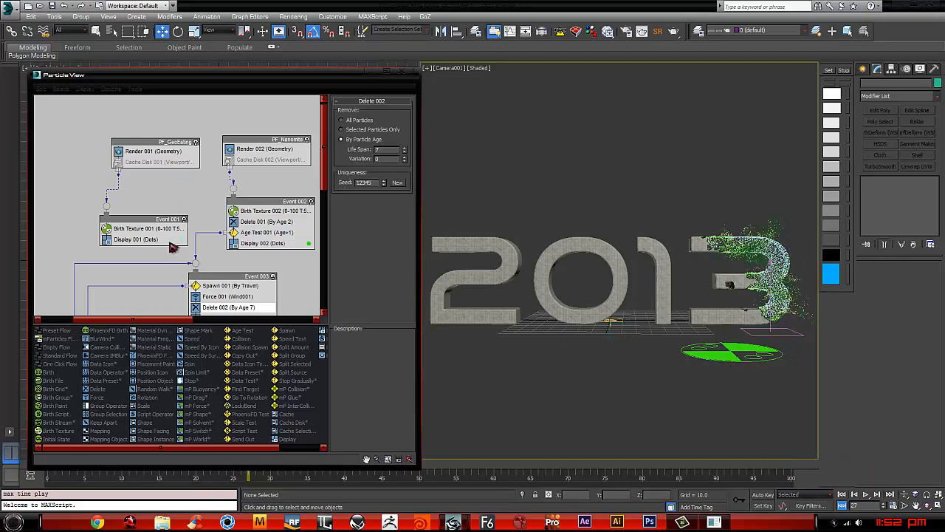
# Step: Set the display type of the Event 001 Display operator to None, play the animation and return to the first frame
pyautogui.moveTo(159, 240); pyautogui.dragTo(151, 248)
pyautogui.click(372, 116)
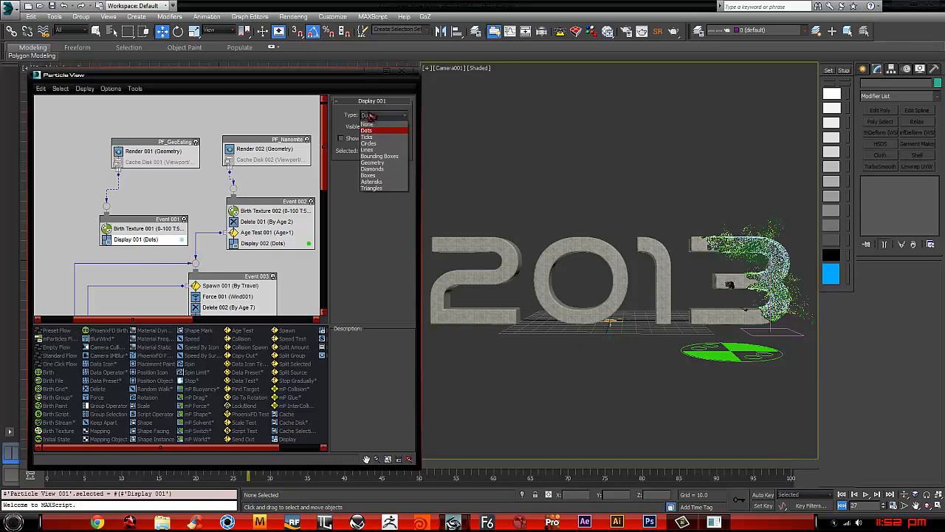
pyautogui.click(368, 126)
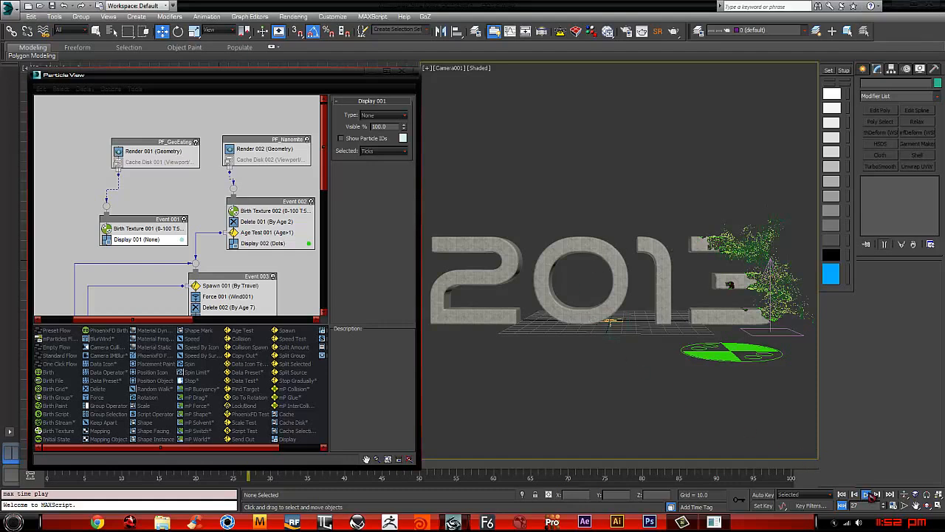
pyautogui.click(869, 495)
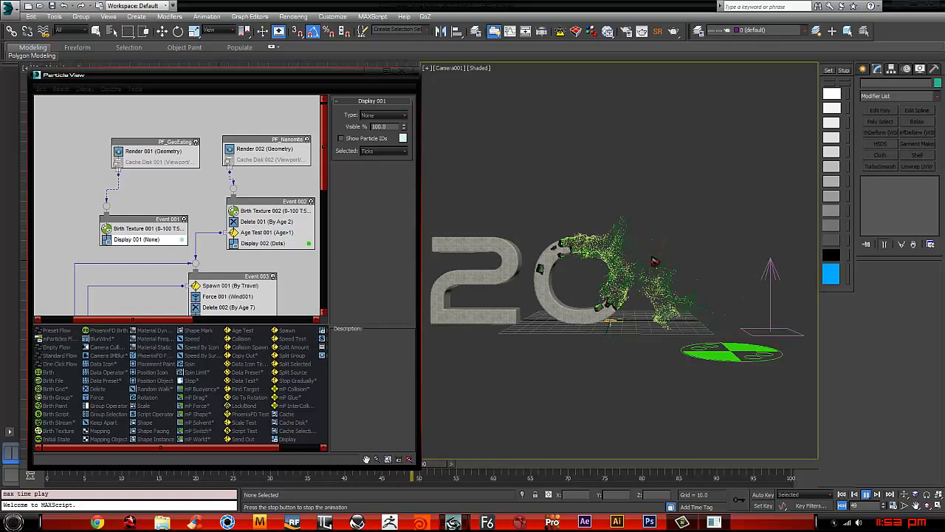
pyautogui.click(867, 495)
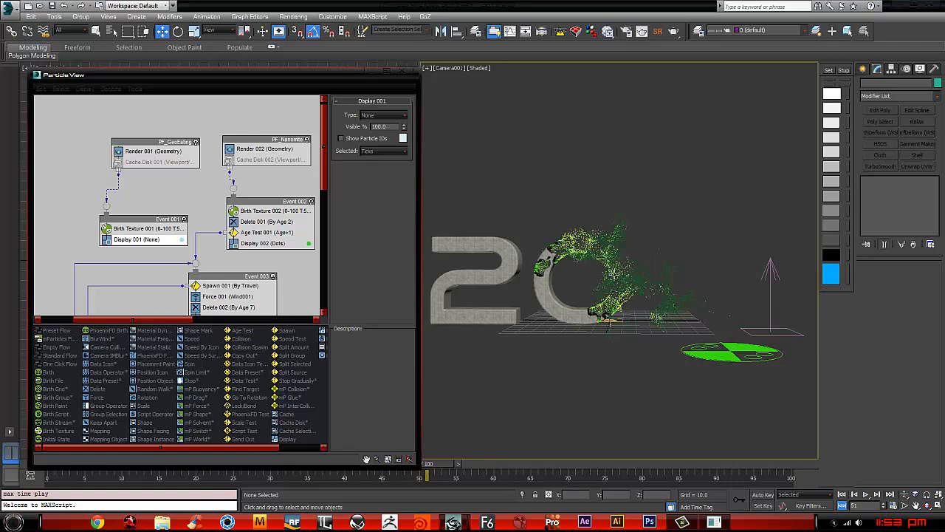
pyautogui.click(841, 494)
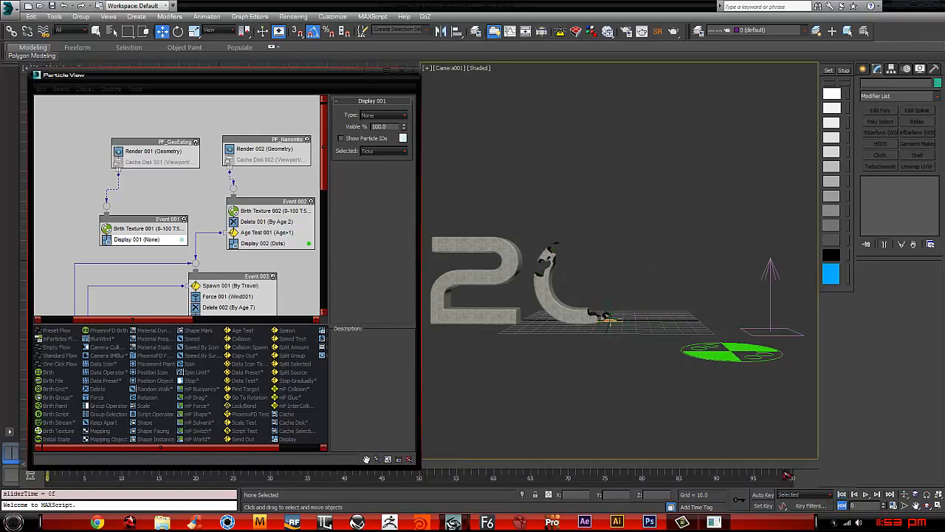
# Step: Set the life span of the Event 003 Delete operator back to 6
pyautogui.moveTo(268, 307); pyautogui.dragTo(253, 257, button='middle')
pyautogui.click(254, 258)
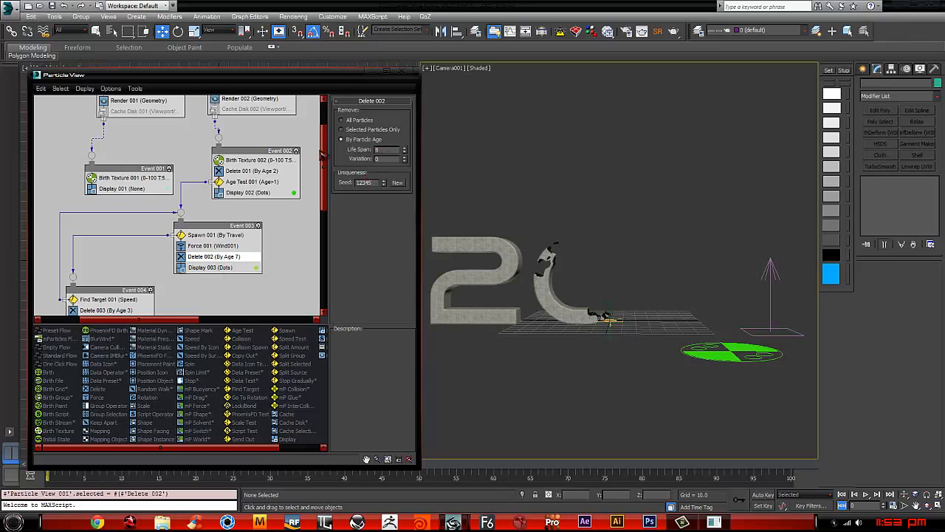
pyautogui.press('Return')
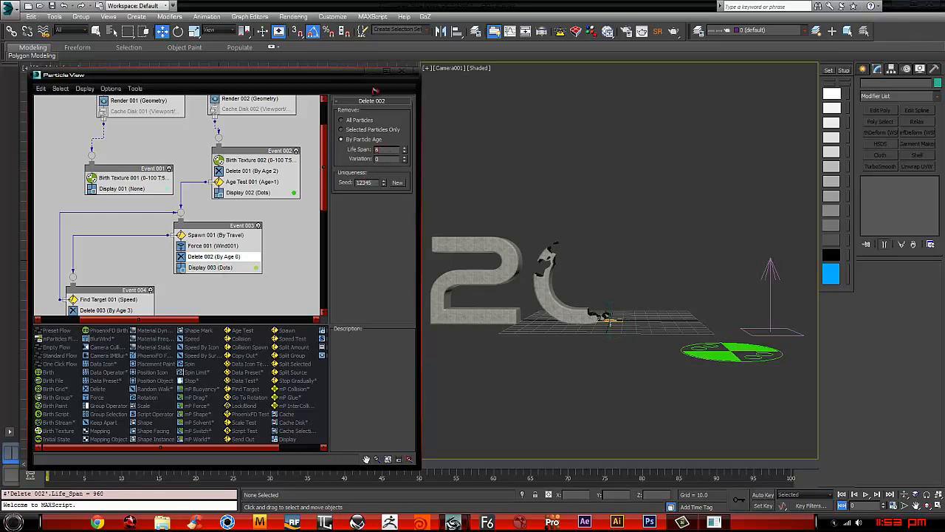
# Step: Hide the disolved 2013 text object and play the particle animation on its own
pyautogui.click(502, 254)
pyautogui.rightClick(502, 254)
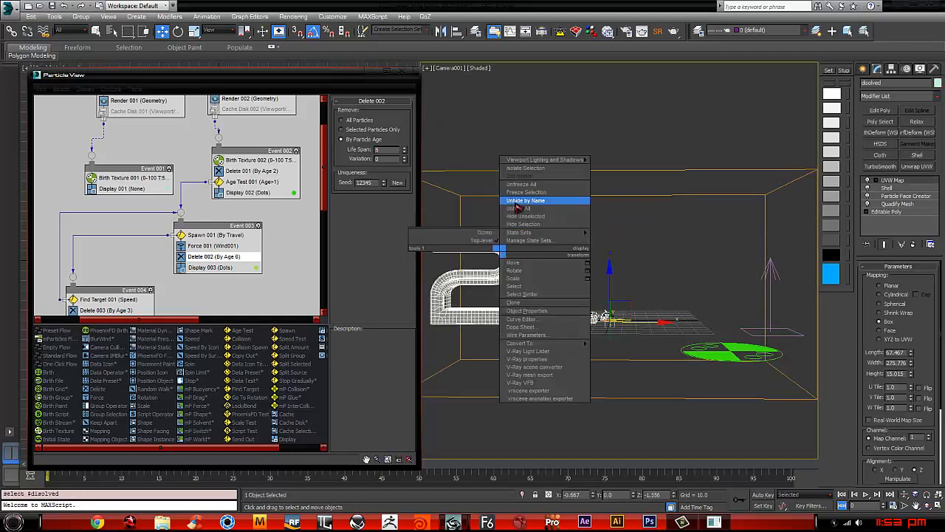
pyautogui.click(522, 224)
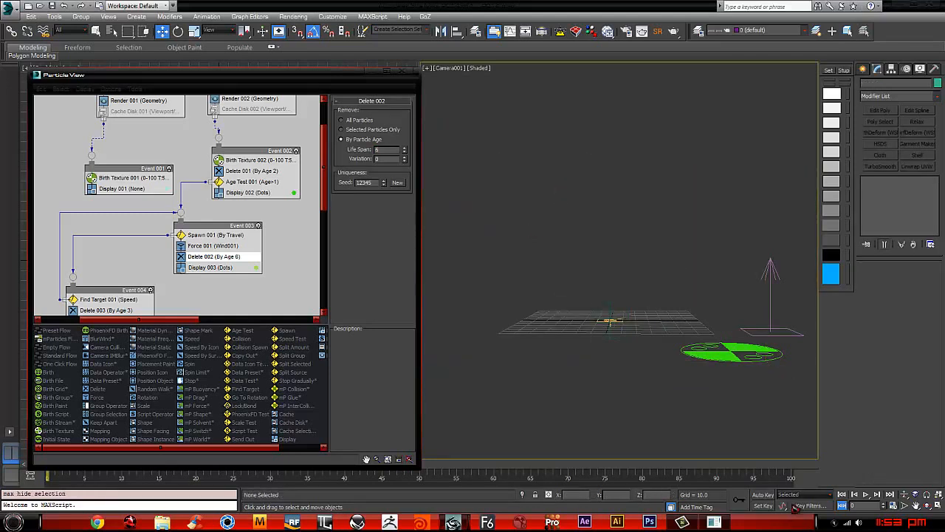
pyautogui.click(853, 496)
pyautogui.click(870, 495)
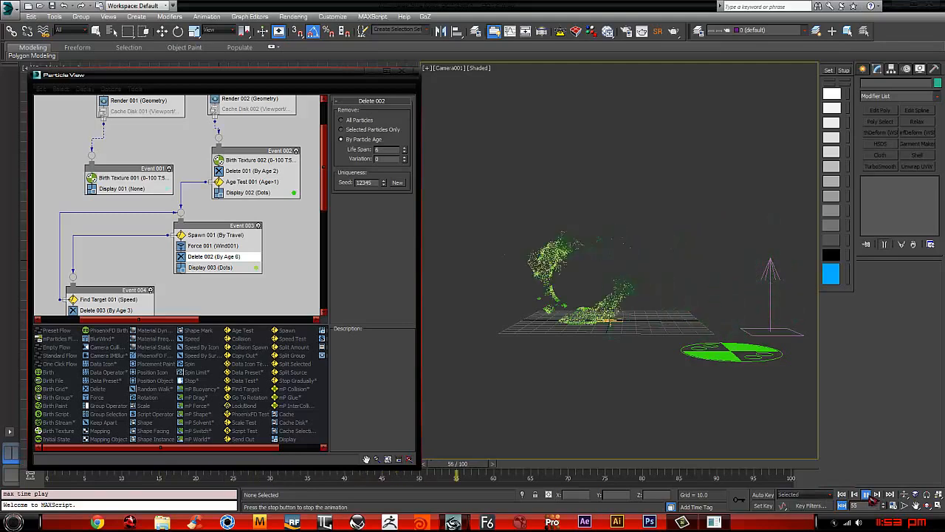
pyautogui.click(866, 496)
pyautogui.click(866, 496)
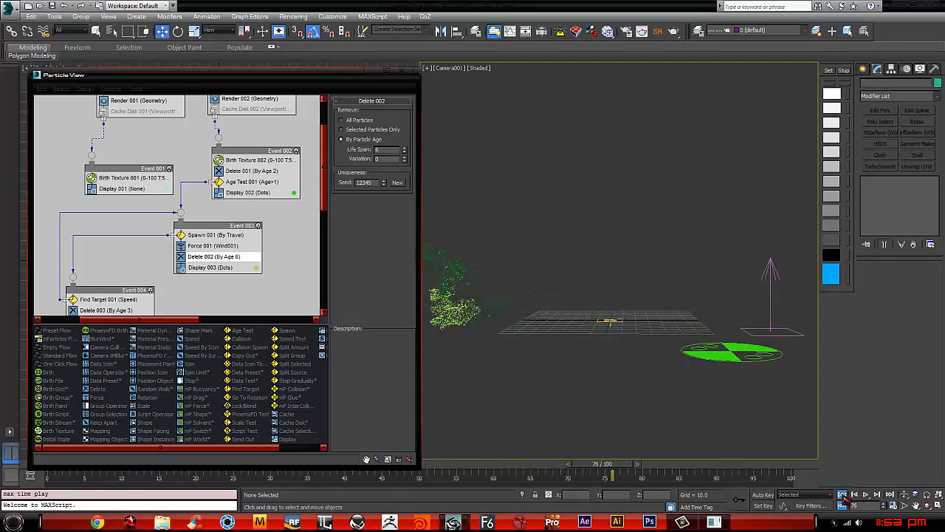
# Step: Play the particle animation without the text and return to the first frame
pyautogui.click(868, 495)
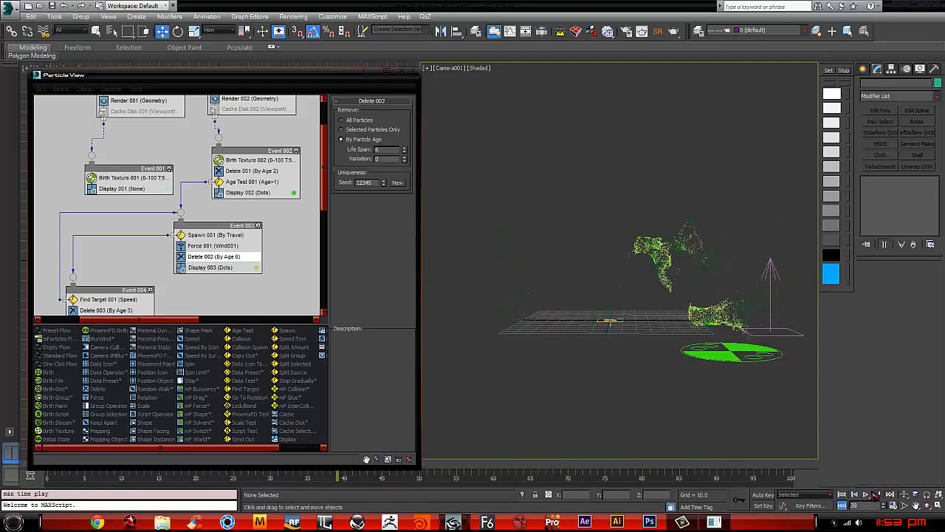
pyautogui.moveTo(281, 188); pyautogui.dragTo(257, 210, button='middle')
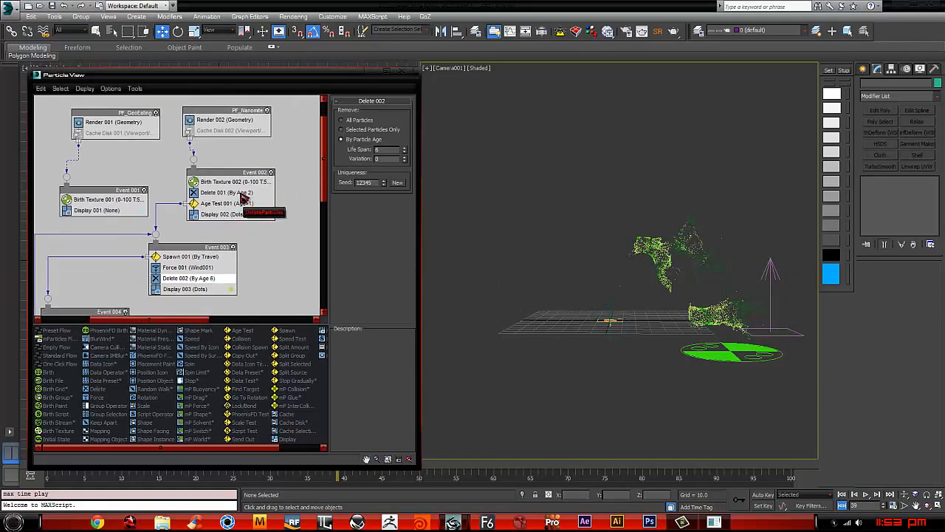
pyautogui.click(843, 493)
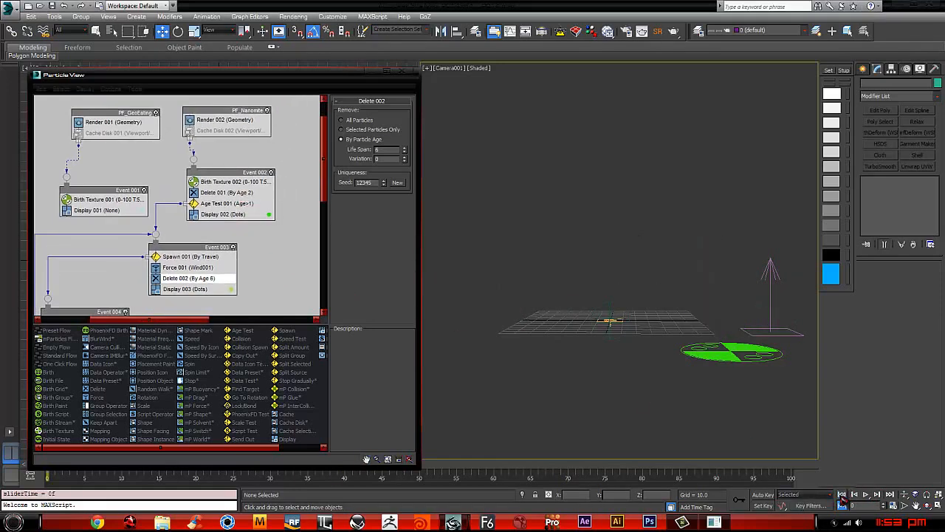
# Step: Append a Shape operator to the PF_Nanomite root event, below its Cache Disk operator
pyautogui.rightClick(228, 128)
pyautogui.moveTo(258, 142)
pyautogui.moveTo(334, 144)
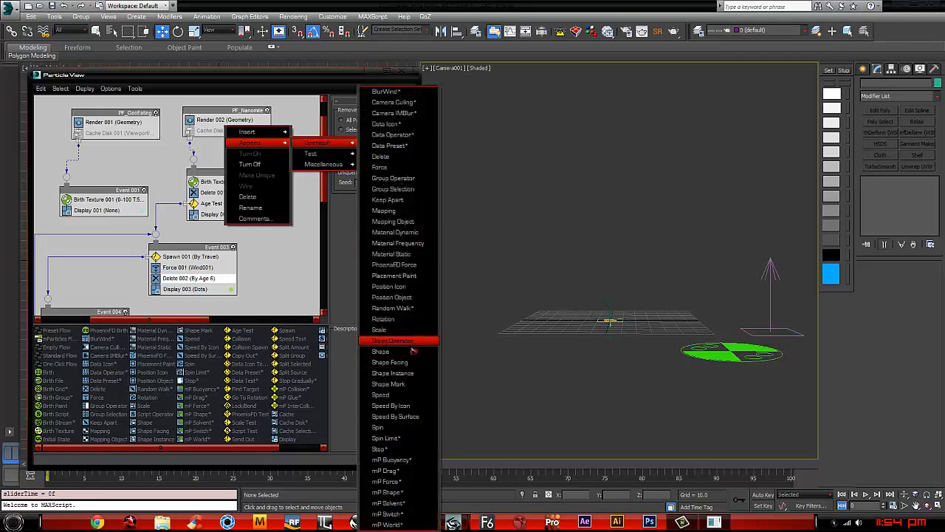
pyautogui.click(410, 352)
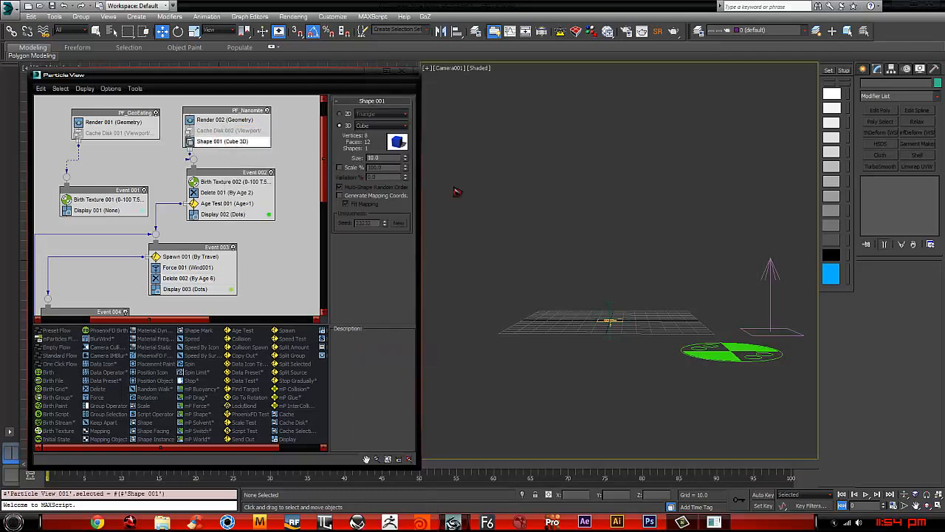
# Step: Set the display type of the Event 002, Event 003 and Event 004 Display operators to Geometry and play the animation
pyautogui.click(227, 213)
pyautogui.click(373, 116)
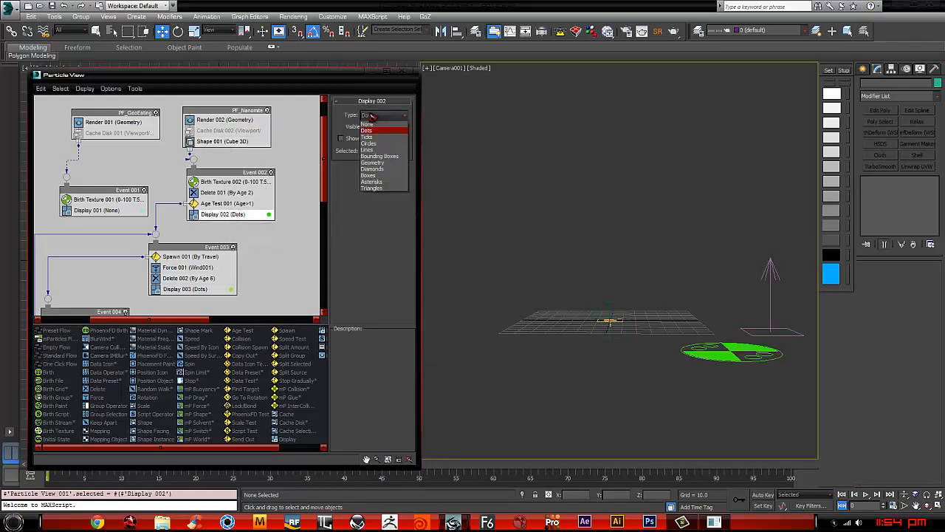
pyautogui.click(372, 162)
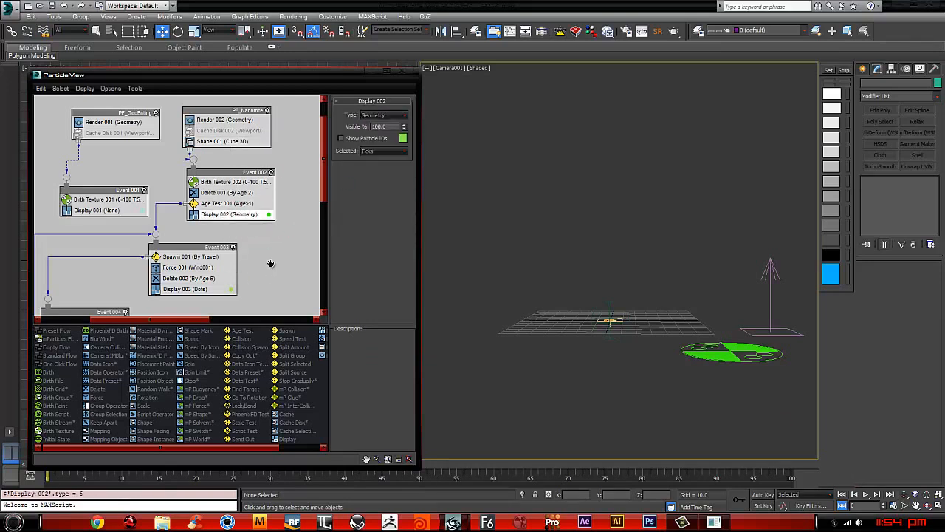
pyautogui.scroll(-3, 255, 236)
pyautogui.click(239, 213)
pyautogui.click(384, 116)
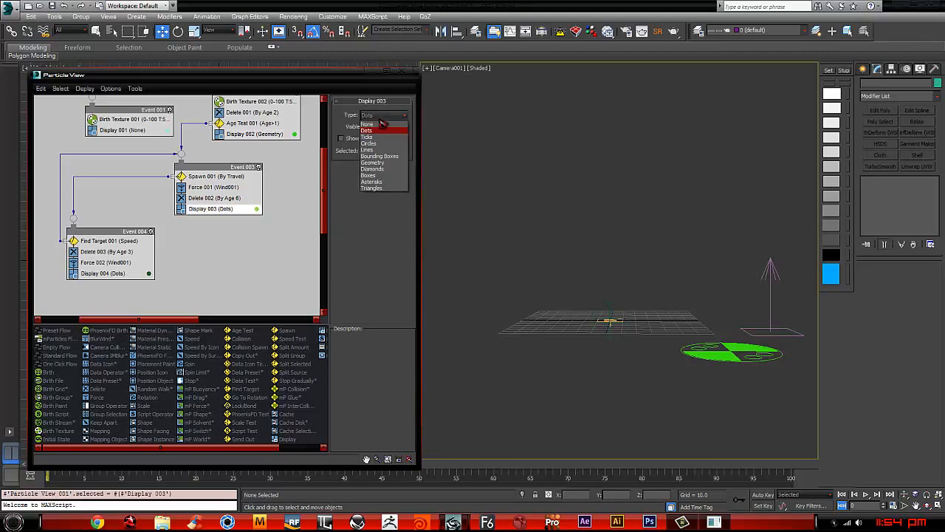
pyautogui.click(372, 162)
pyautogui.click(120, 273)
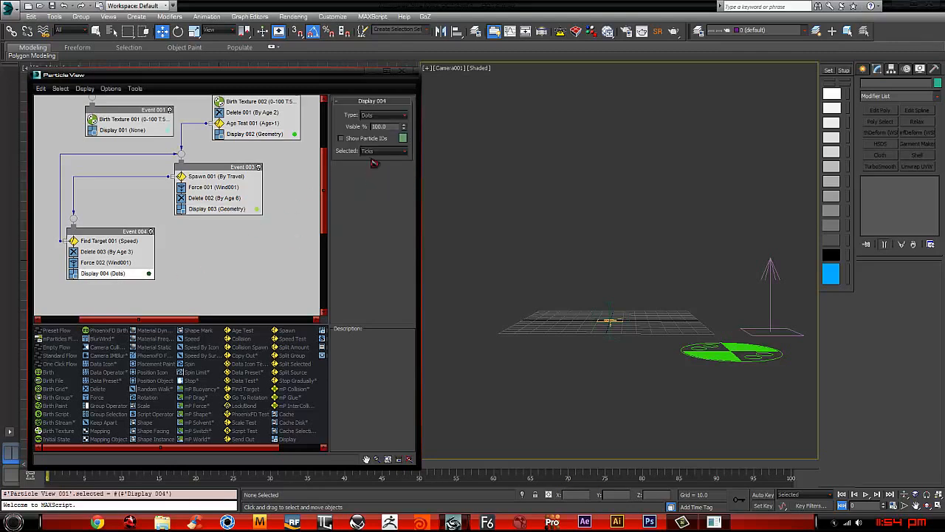
pyautogui.click(382, 116)
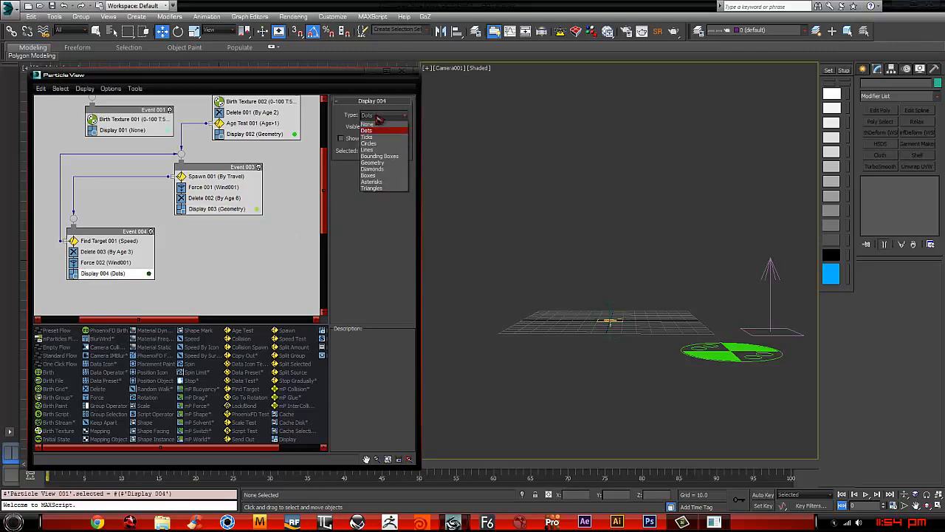
pyautogui.click(372, 163)
pyautogui.moveTo(274, 195); pyautogui.dragTo(261, 253, button='middle')
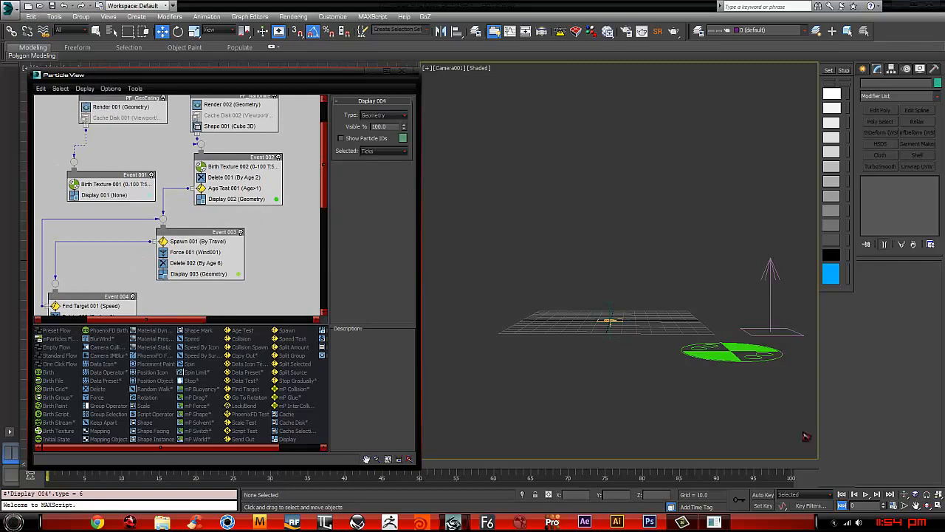
pyautogui.click(865, 494)
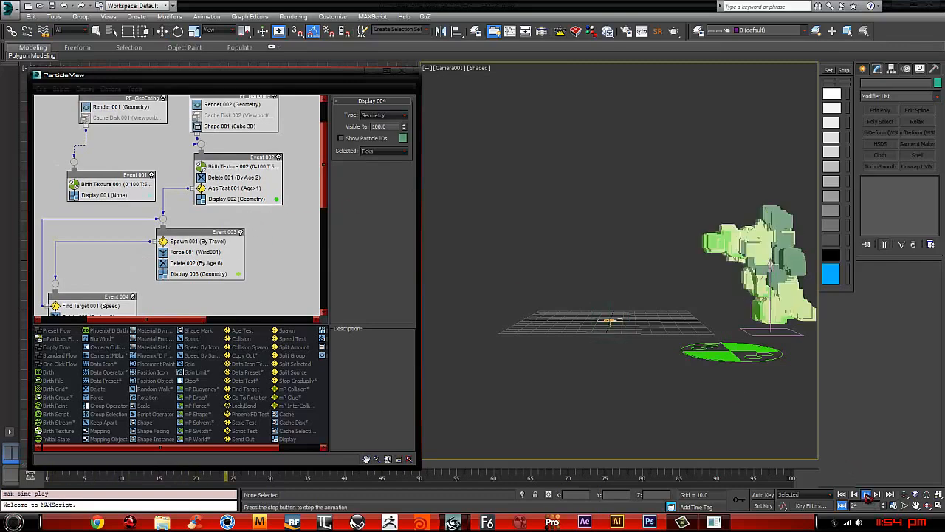
# Step: Try a cube size of 0.1 in the PF_Nanomite Shape operator and settle on a size of 1.0
pyautogui.moveTo(294, 120); pyautogui.dragTo(282, 176, button='middle')
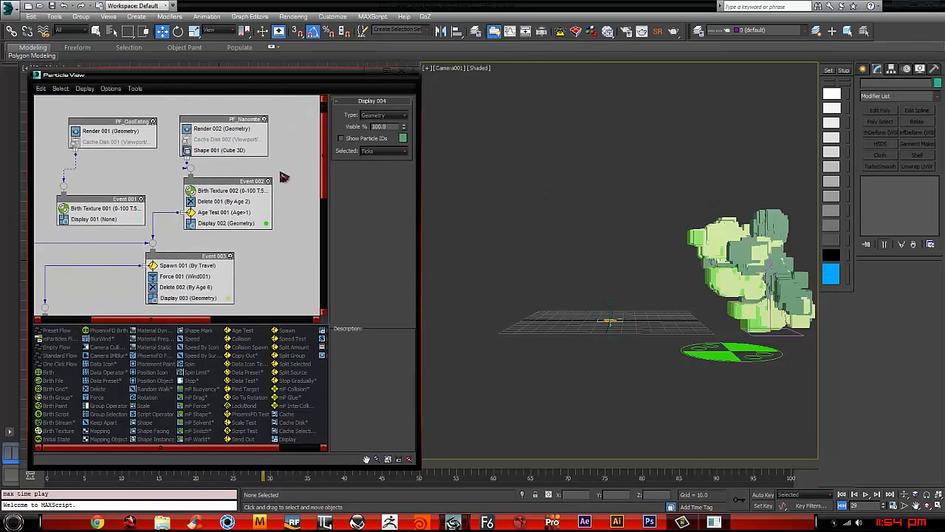
pyautogui.click(220, 150)
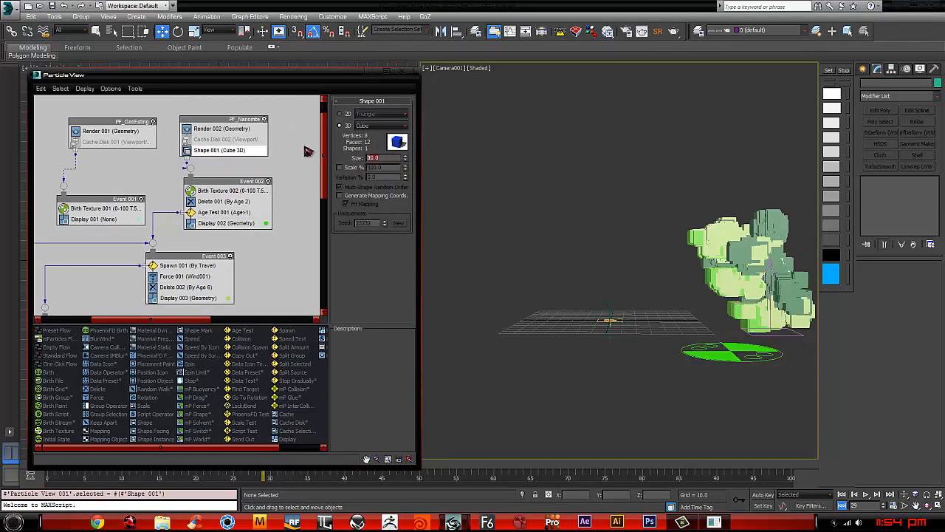
pyautogui.write('1')
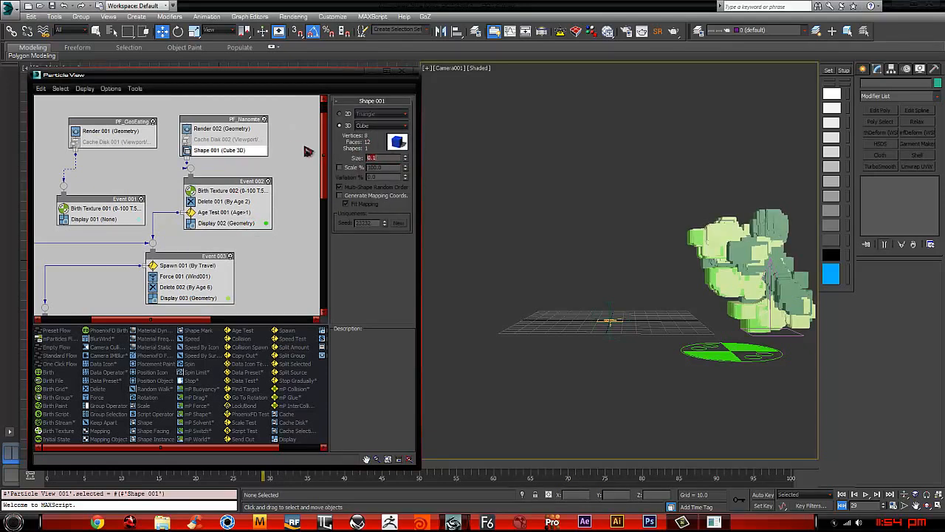
pyautogui.press('Return')
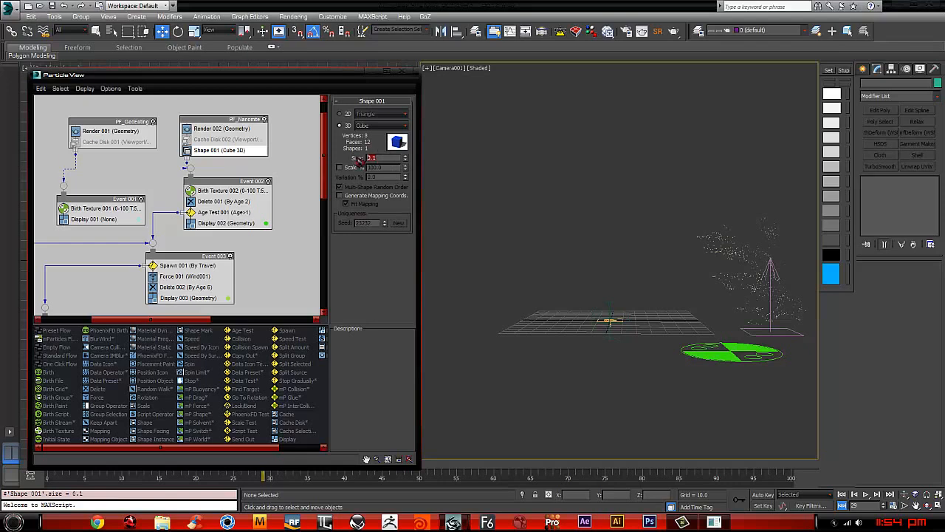
pyautogui.write('1')
pyautogui.press('Return')
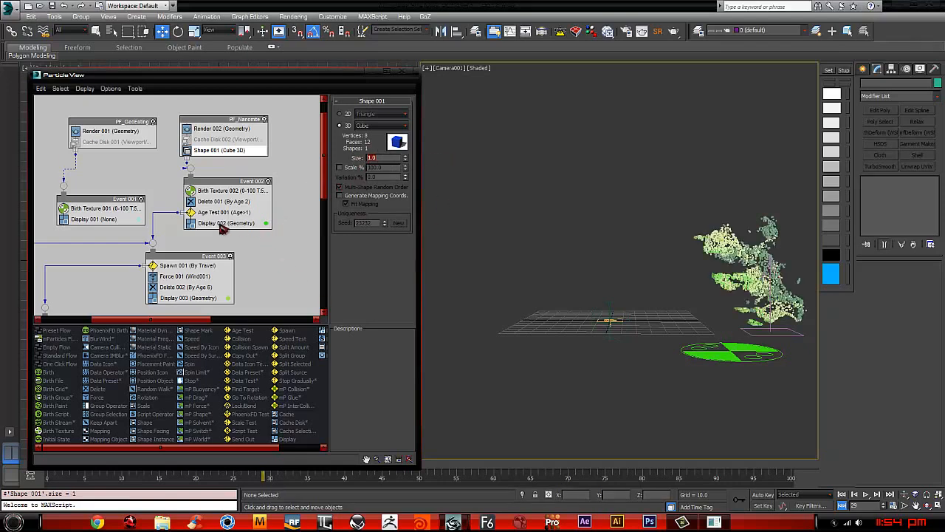
# Step: Add a Rotation operator with the Random 3D orientation matrix to Event 002, placed between Birth Texture and Delete
pyautogui.moveTo(222, 229); pyautogui.dragTo(225, 213, button='middle')
pyautogui.rightClick(216, 197)
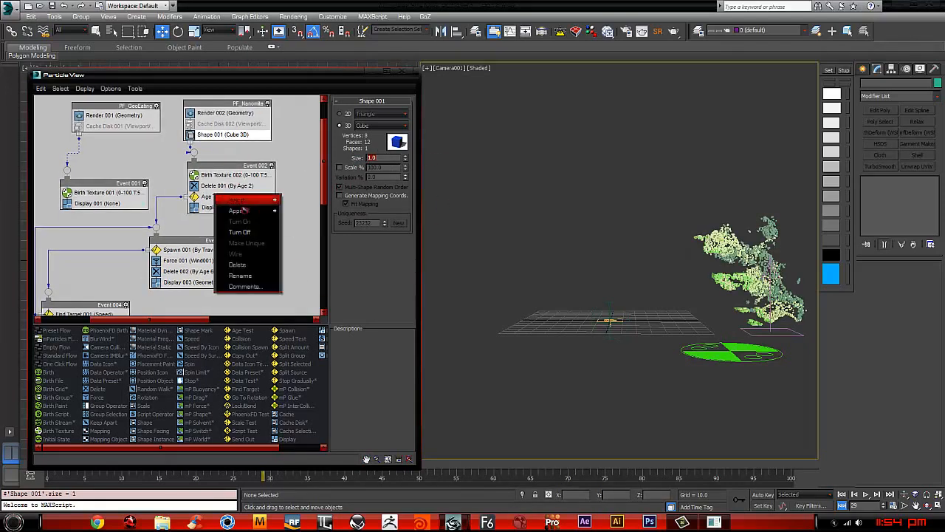
pyautogui.moveTo(240, 211)
pyautogui.moveTo(306, 211)
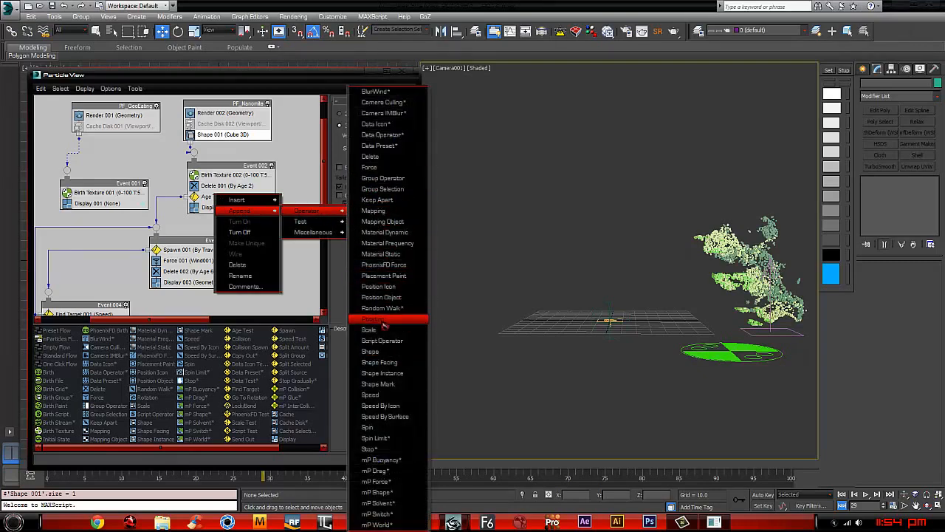
pyautogui.click(383, 325)
pyautogui.moveTo(227, 218); pyautogui.dragTo(227, 184)
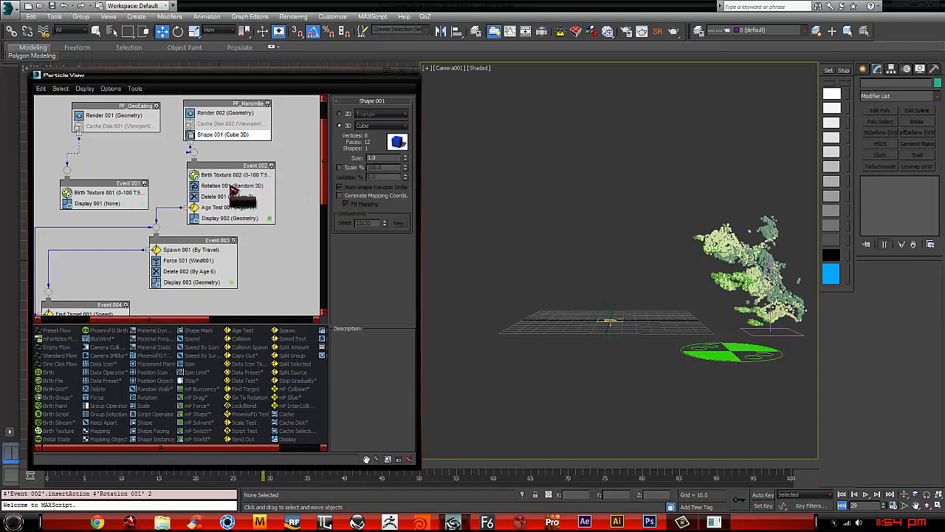
pyautogui.click(220, 186)
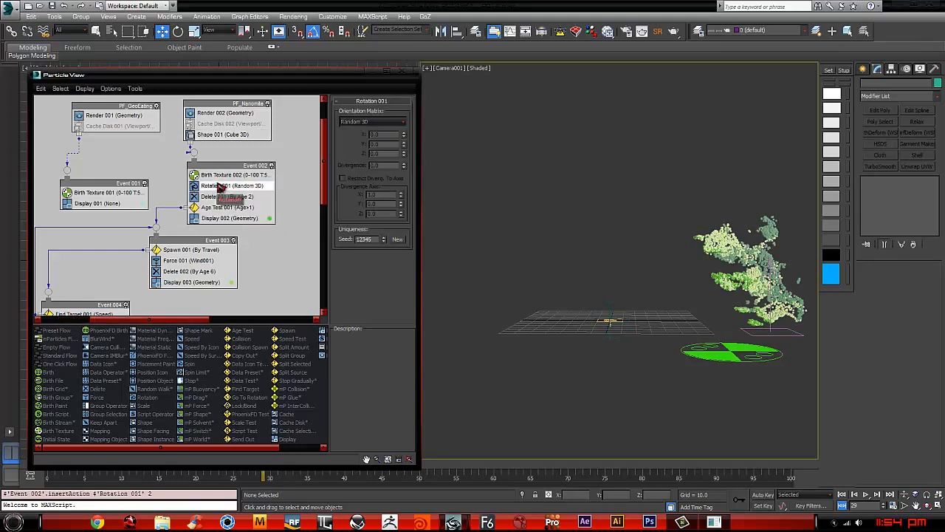
pyautogui.click(390, 122)
pyautogui.click(393, 124)
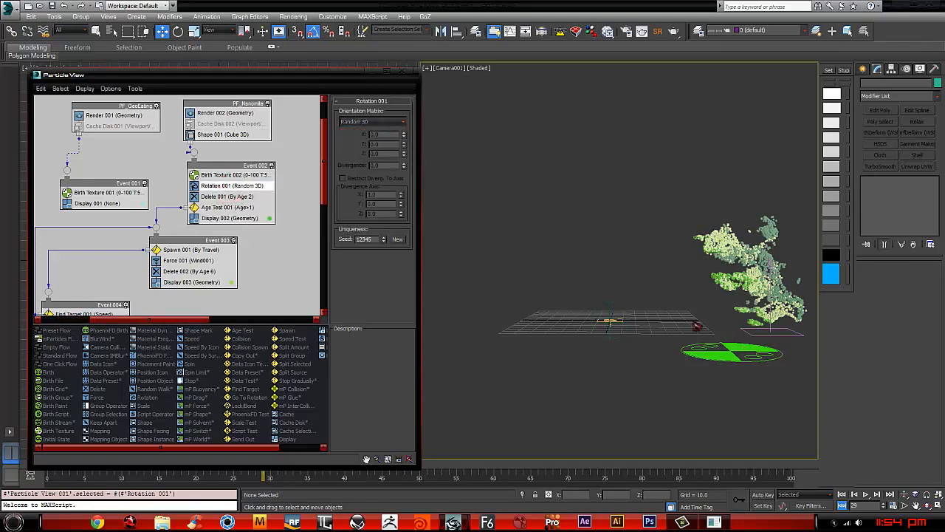
# Step: Add a Spin operator to Event 002 directly below the Rotation operator and play the animation to frame 47
pyautogui.rightClick(226, 198)
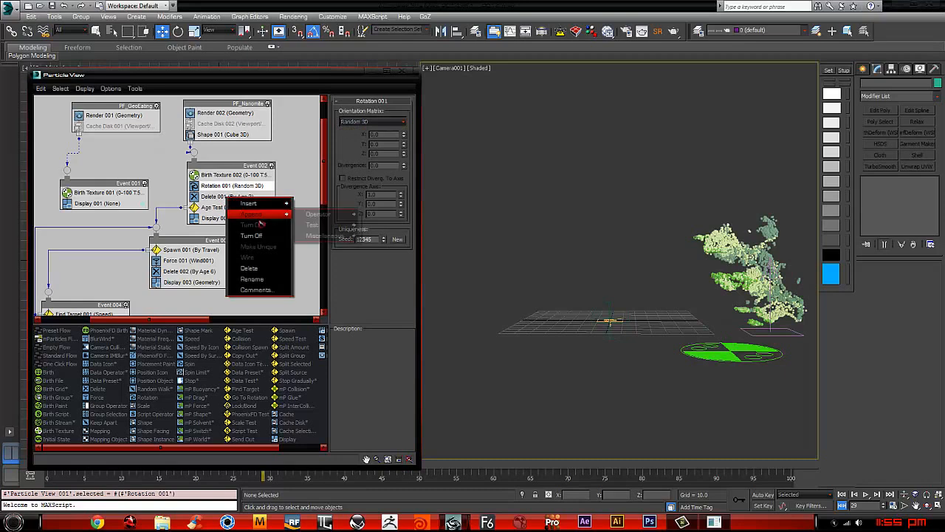
pyautogui.moveTo(341, 216)
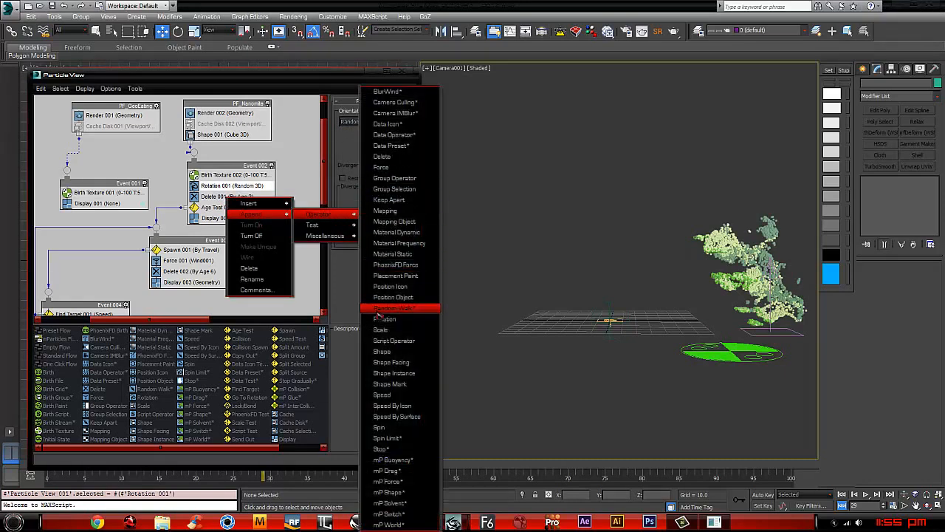
pyautogui.click(382, 427)
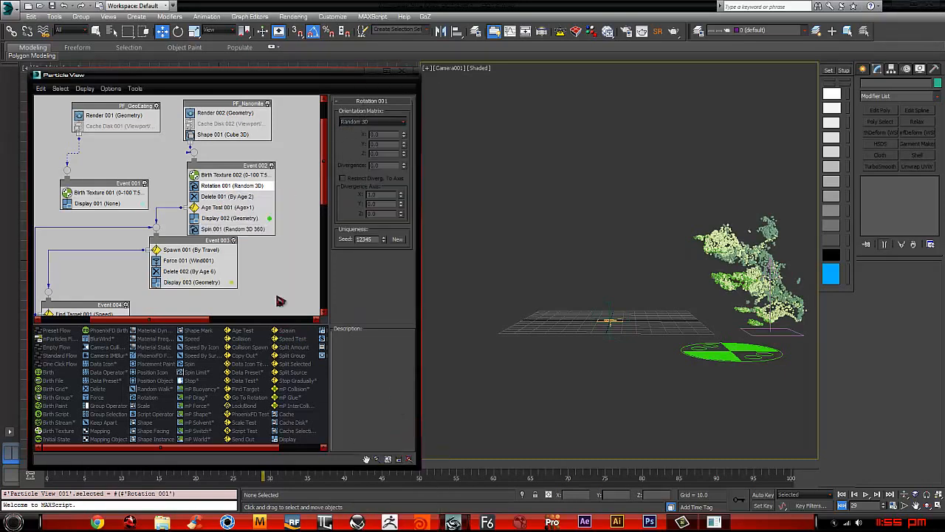
pyautogui.moveTo(225, 227); pyautogui.dragTo(222, 190)
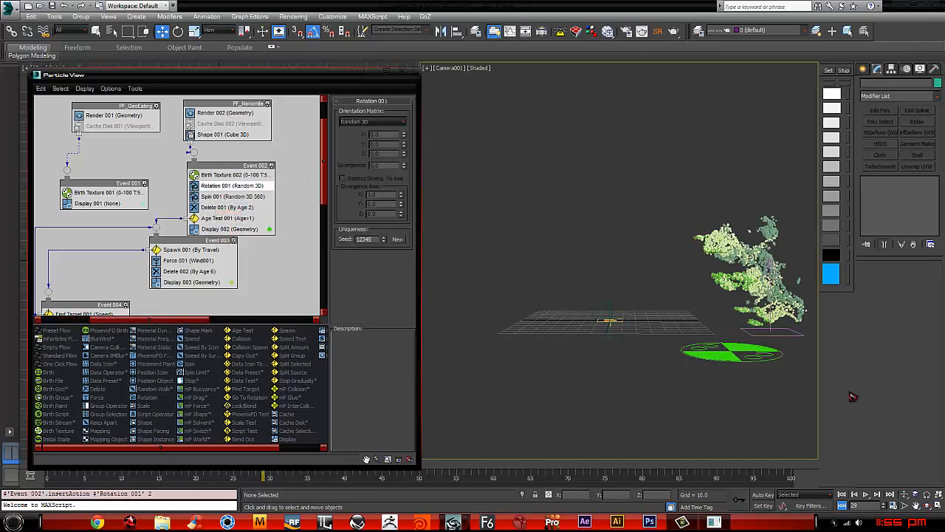
pyautogui.click(866, 494)
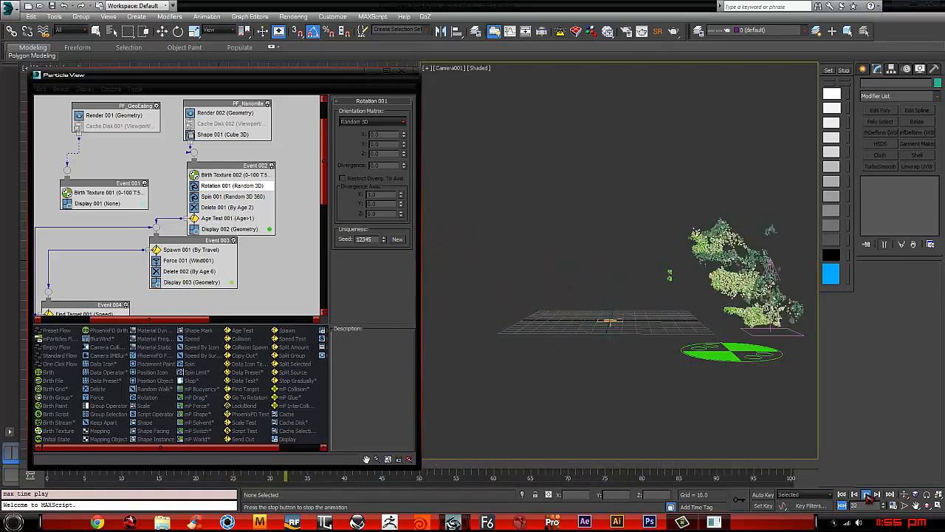
pyautogui.click(867, 494)
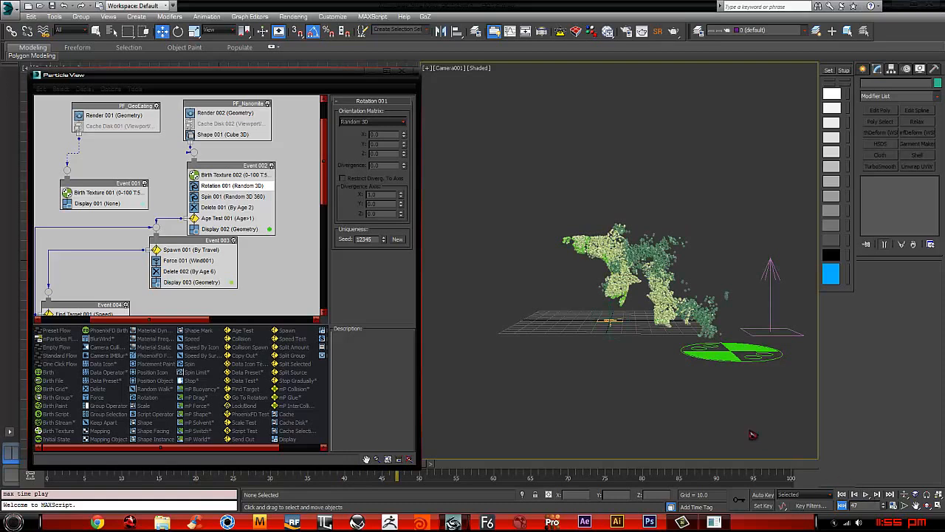
# Step: Append a Material Static operator to the PF_Nanomite root event, below its Shape operator
pyautogui.rightClick(220, 141)
pyautogui.moveTo(263, 156)
pyautogui.moveTo(311, 160)
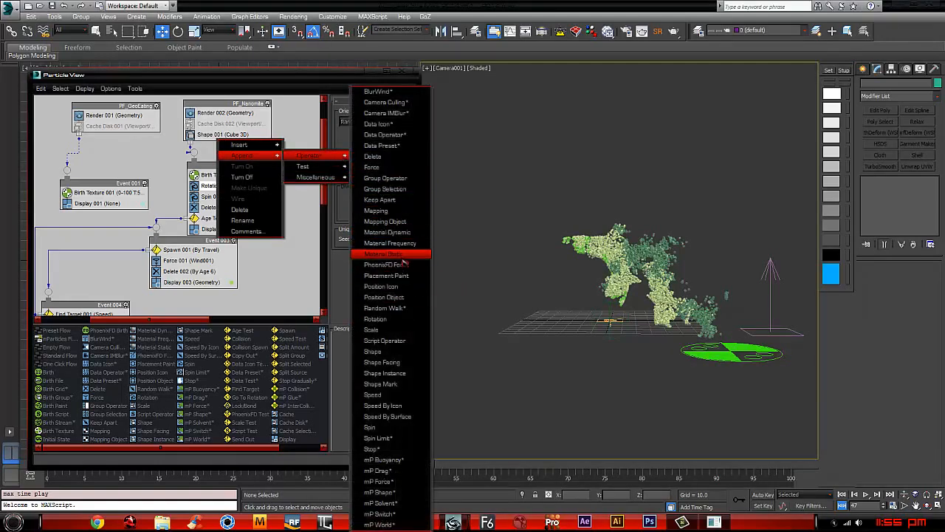
pyautogui.click(401, 256)
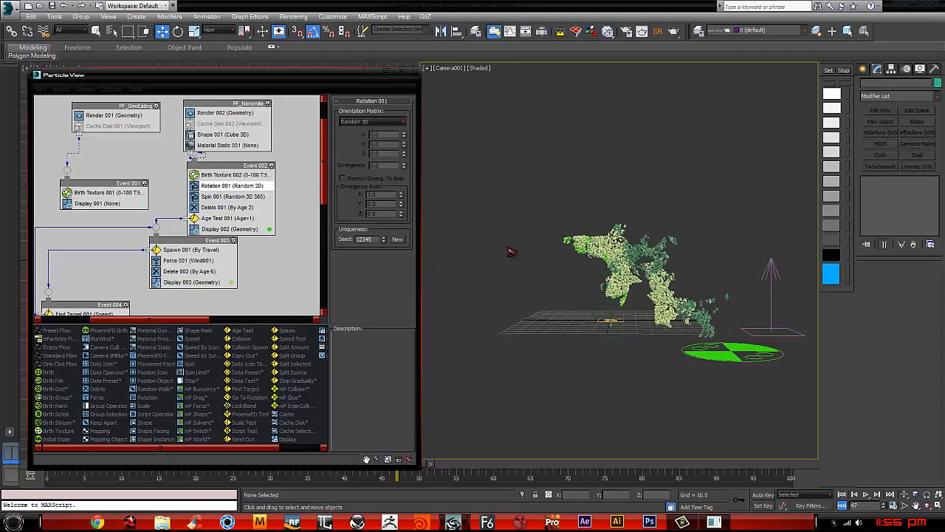
# Step: Open the compact Material Editor and select the green 08 - Default material
pyautogui.press('m')
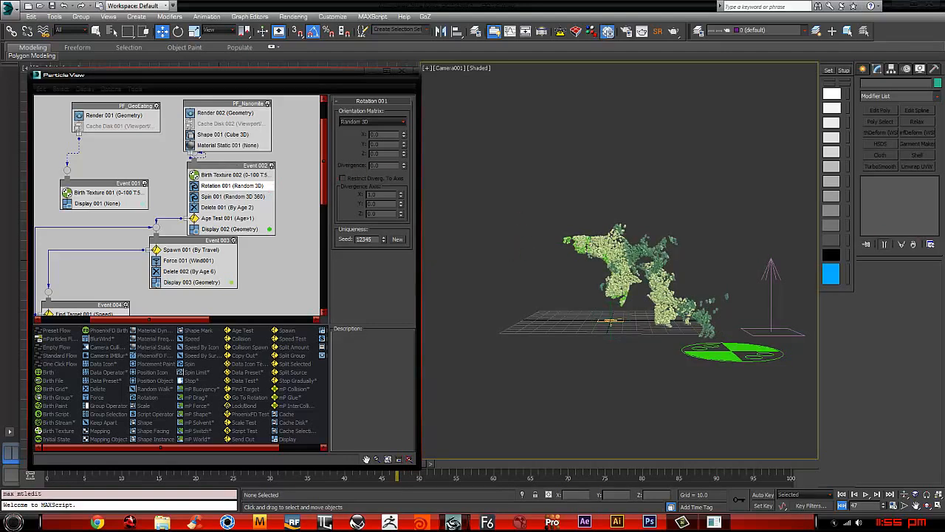
pyautogui.click(593, 32)
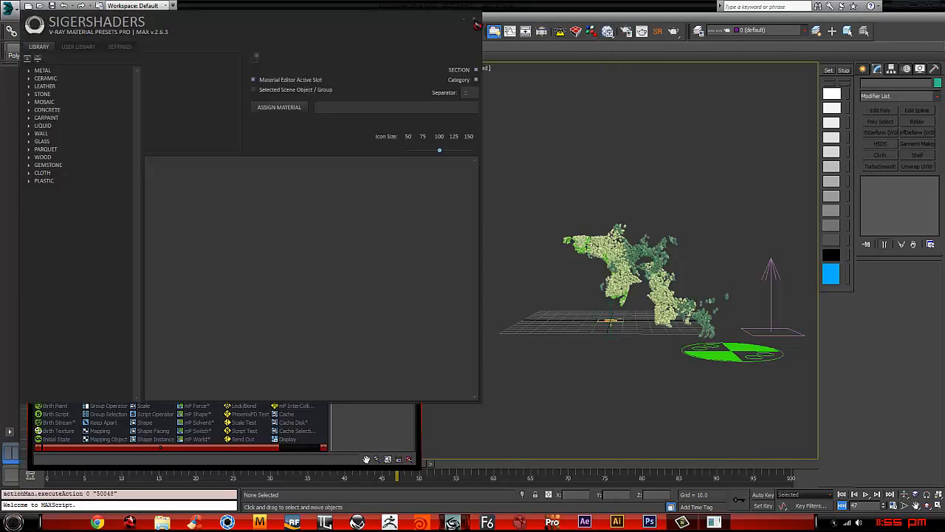
pyautogui.click(476, 25)
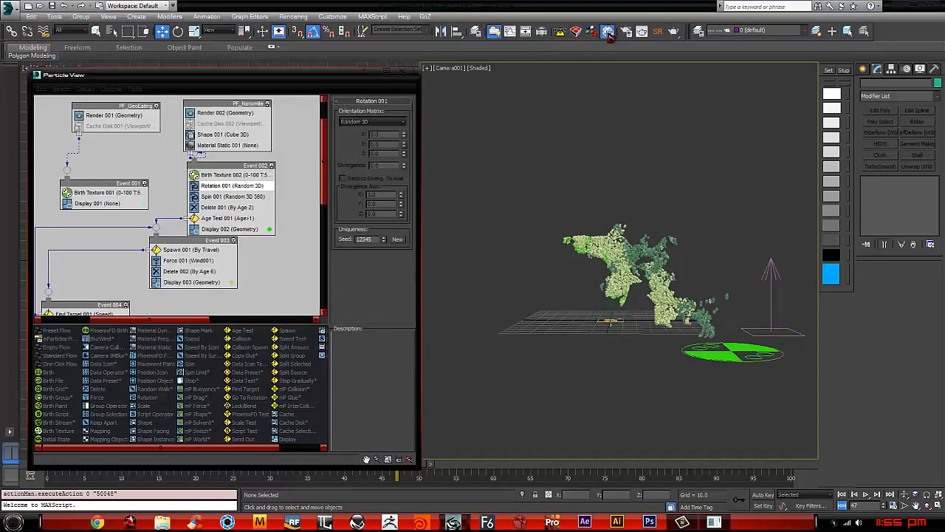
pyautogui.moveTo(609, 34); pyautogui.dragTo(608, 64)
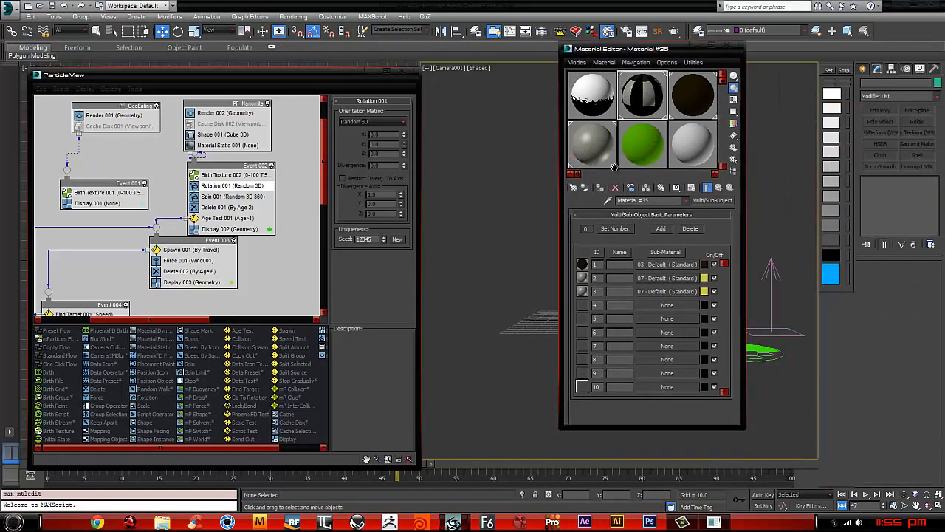
pyautogui.click(646, 155)
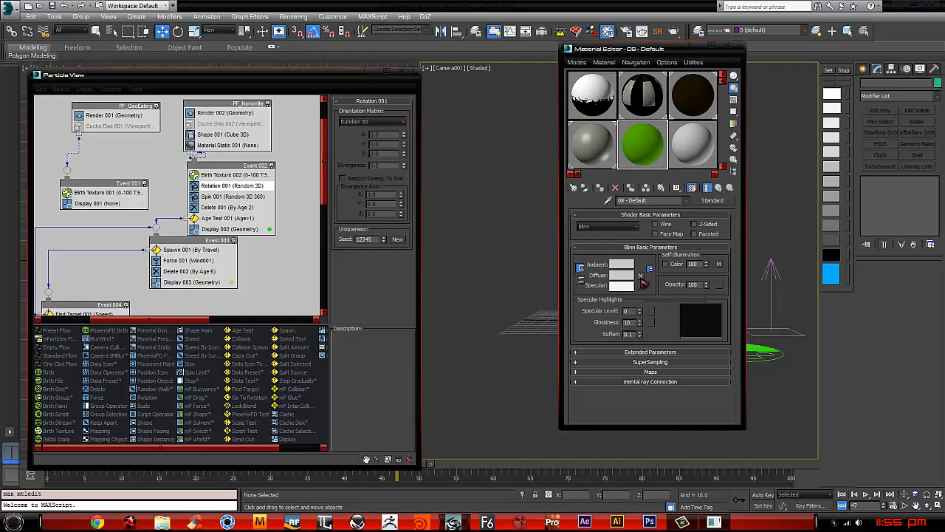
# Step: Assign the 08 - Default material to PF_Nanomite's Material Static operator as an instance and close the Material Editor
pyautogui.click(640, 275)
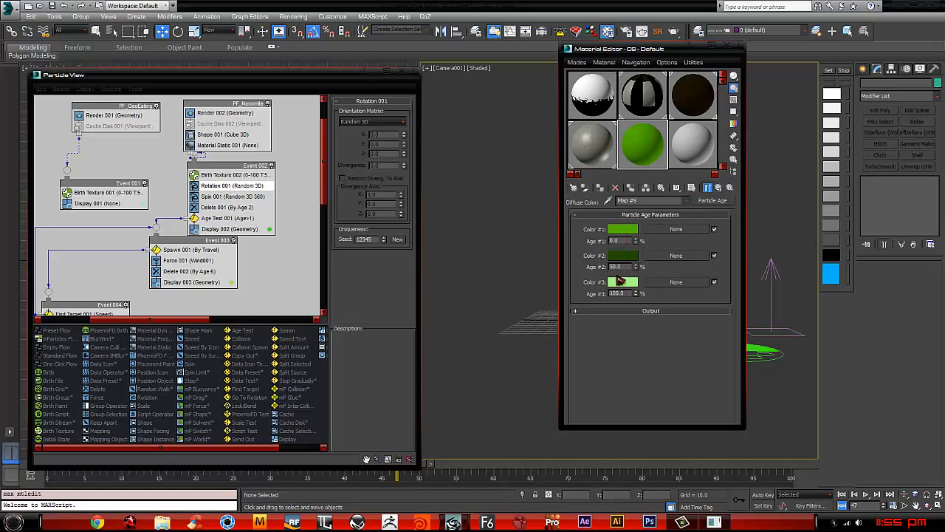
pyautogui.click(631, 188)
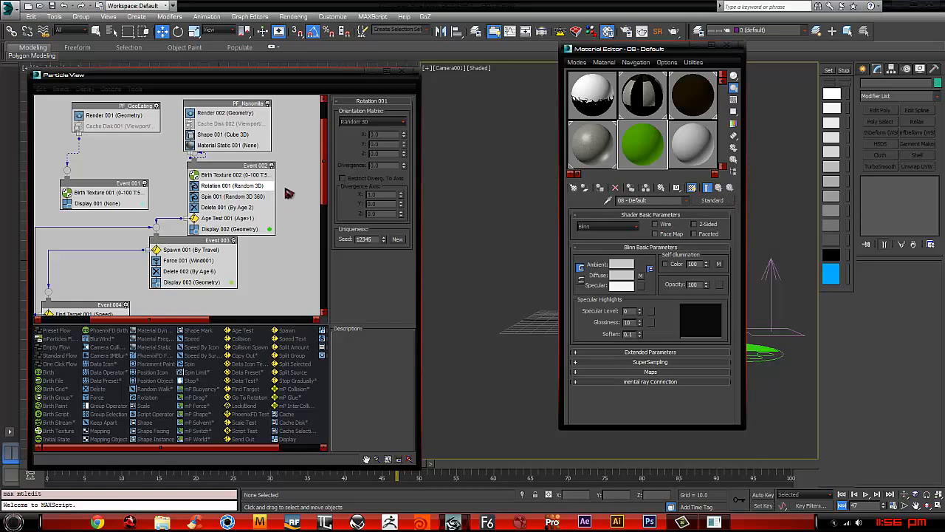
pyautogui.click(218, 148)
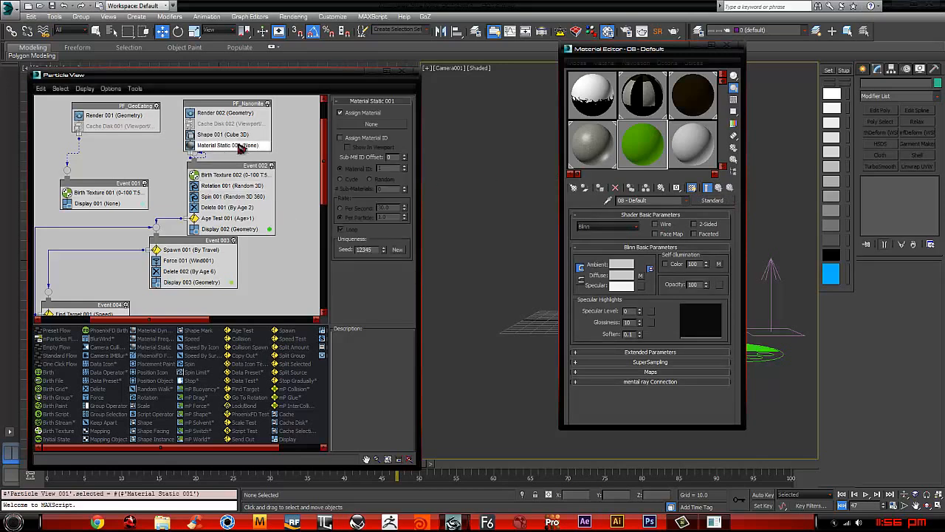
pyautogui.moveTo(640, 144); pyautogui.dragTo(371, 124)
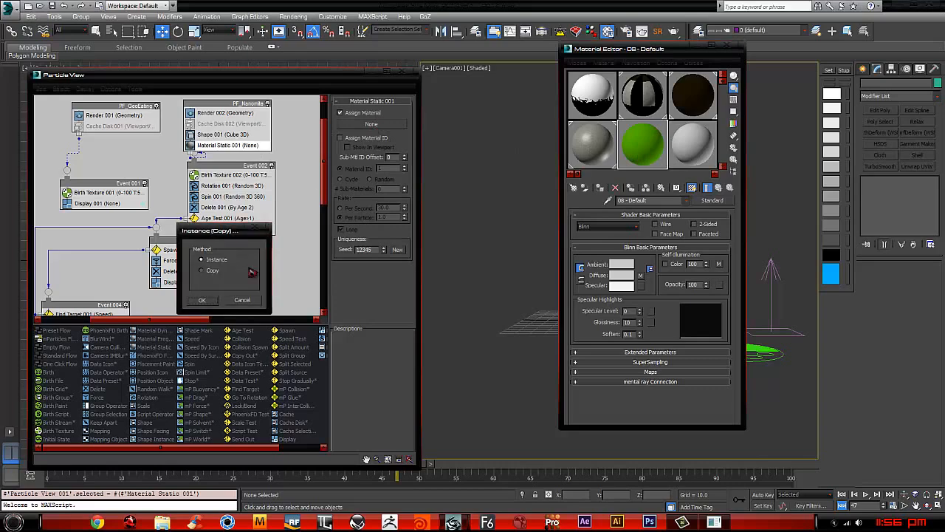
pyautogui.click(211, 301)
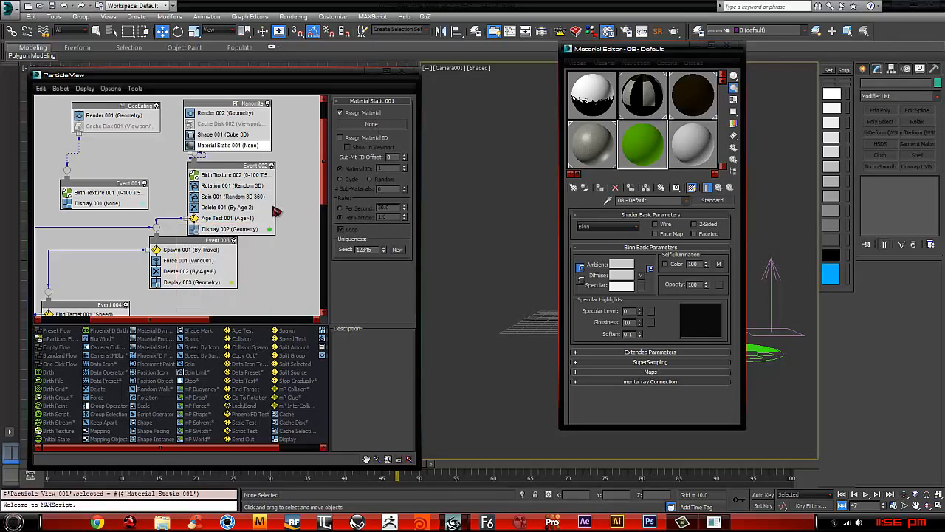
pyautogui.click(701, 54)
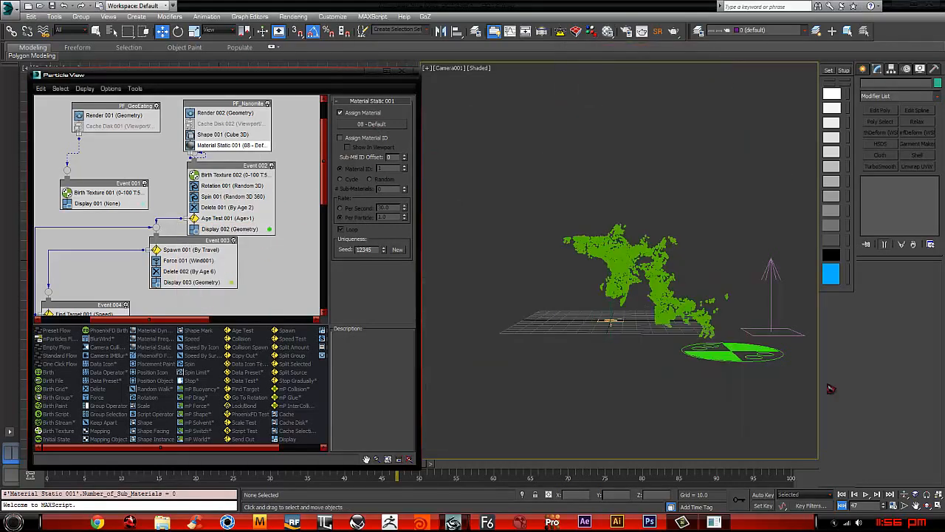
# Step: Play the particle animation from the first frame to check the green material, and rewind to frame 0
pyautogui.click(842, 494)
pyautogui.click(866, 494)
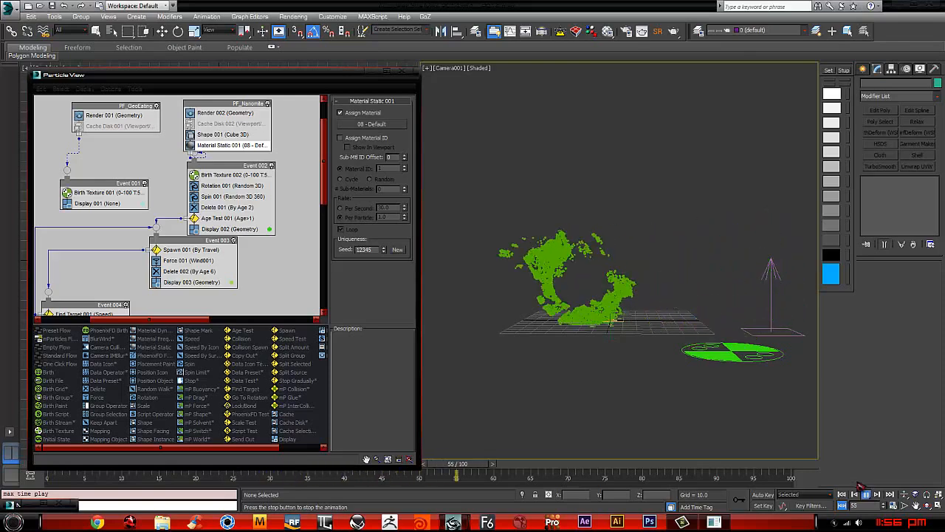
pyautogui.click(865, 494)
pyautogui.click(842, 494)
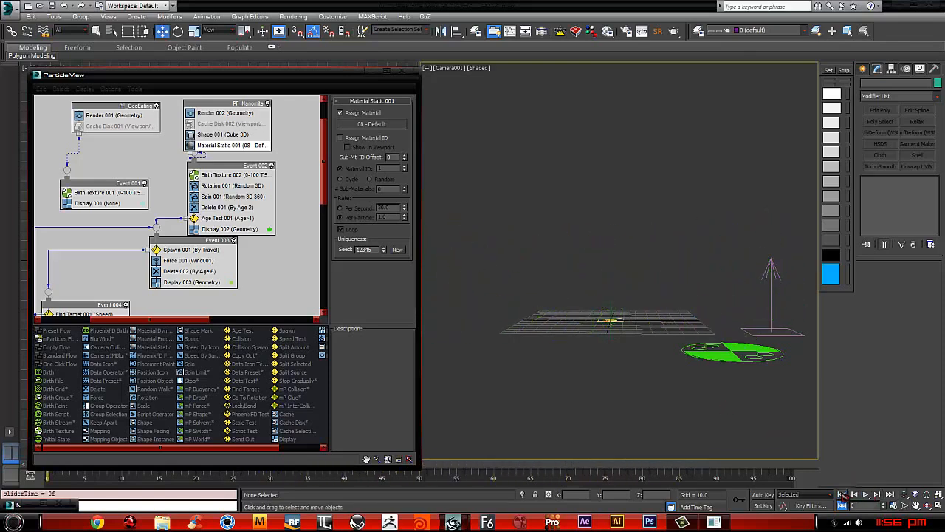
# Step: Unhide all scene objects, hide the duplicate overlapping the 2013 text, and play the animation
pyautogui.rightClick(687, 257)
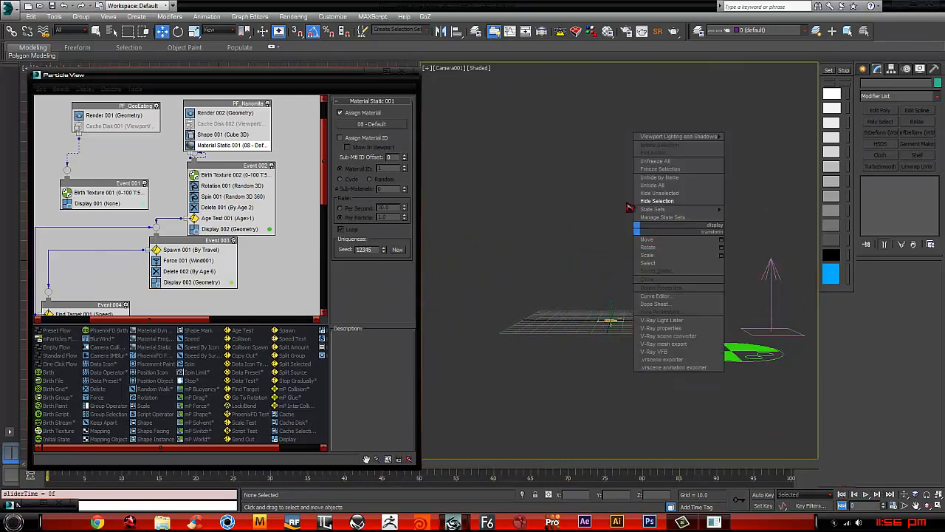
pyautogui.click(655, 188)
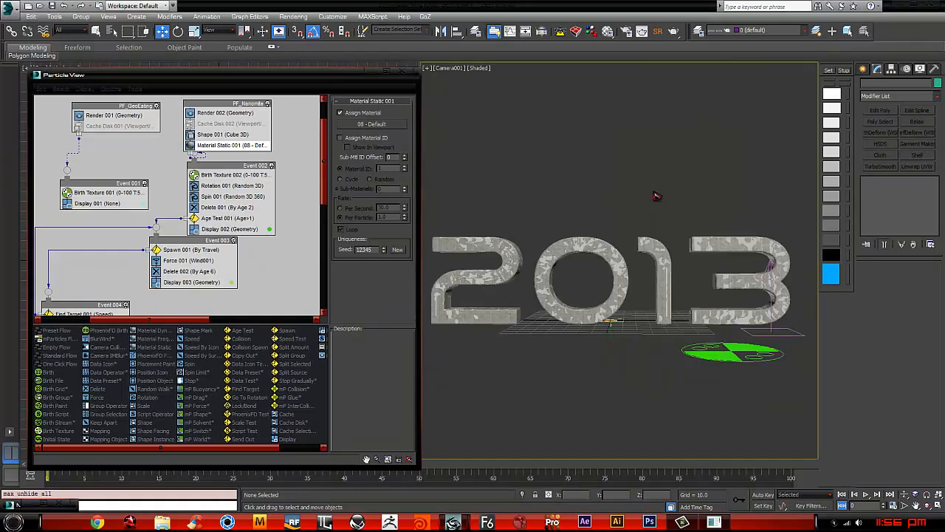
pyautogui.rightClick(604, 250)
pyautogui.click(617, 223)
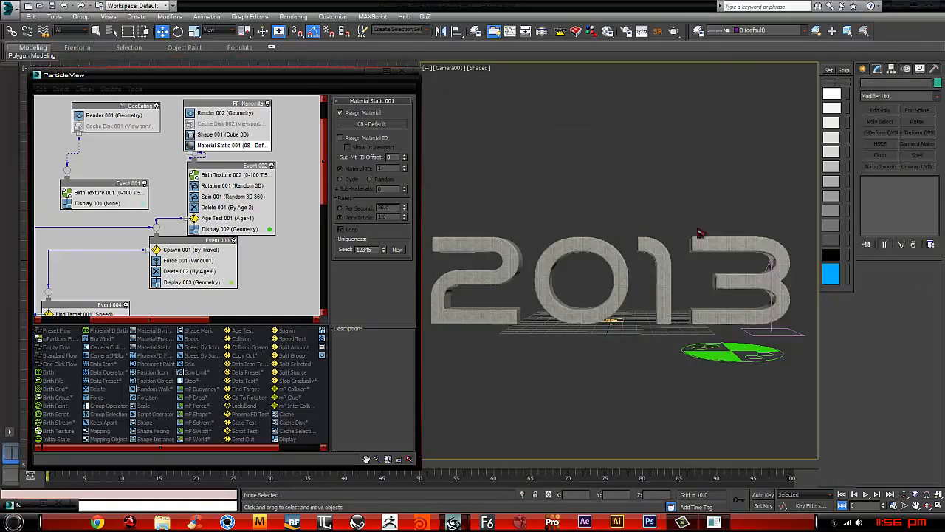
pyautogui.click(867, 495)
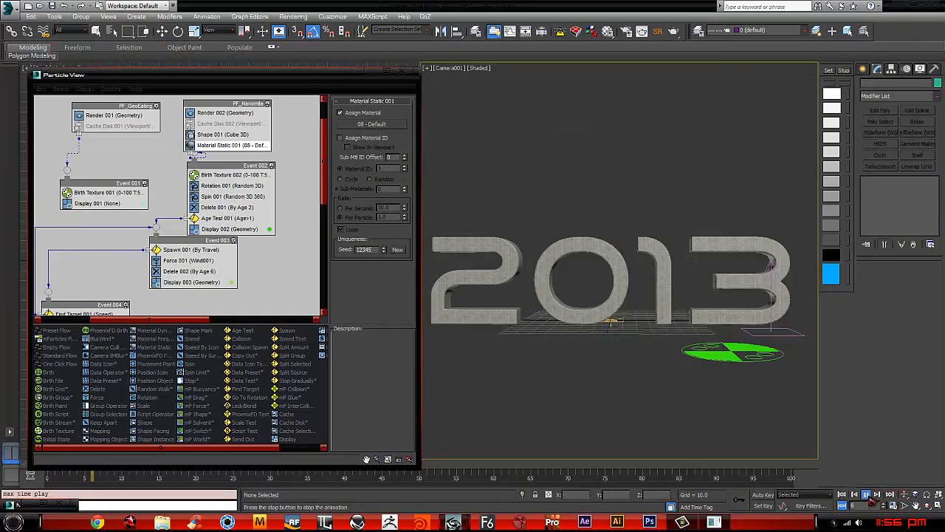
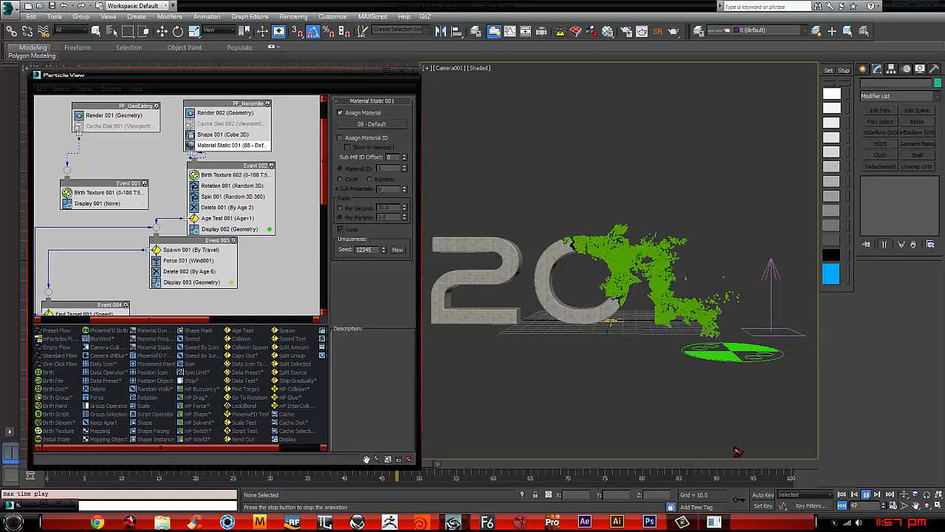
# Step: Switch to After Effects and try to open the recent project 2013.aep
pyautogui.press('w')
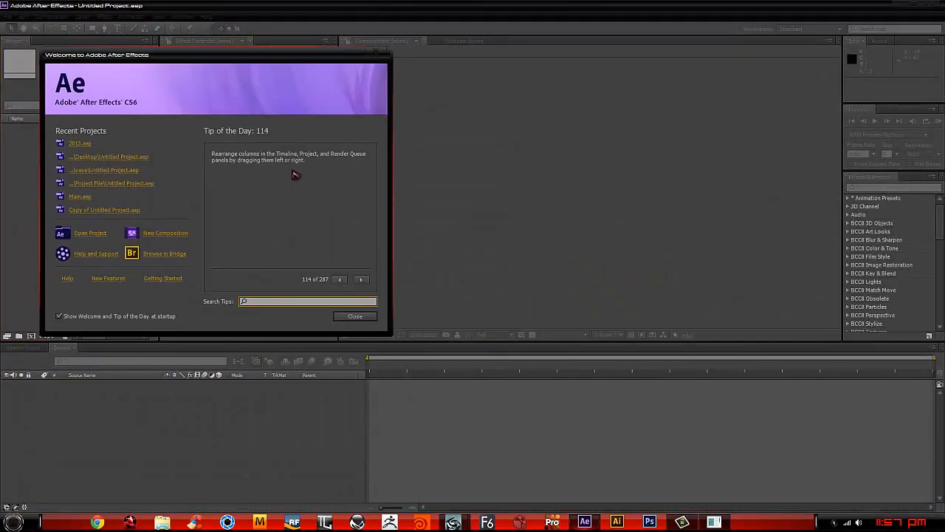
pyautogui.click(81, 143)
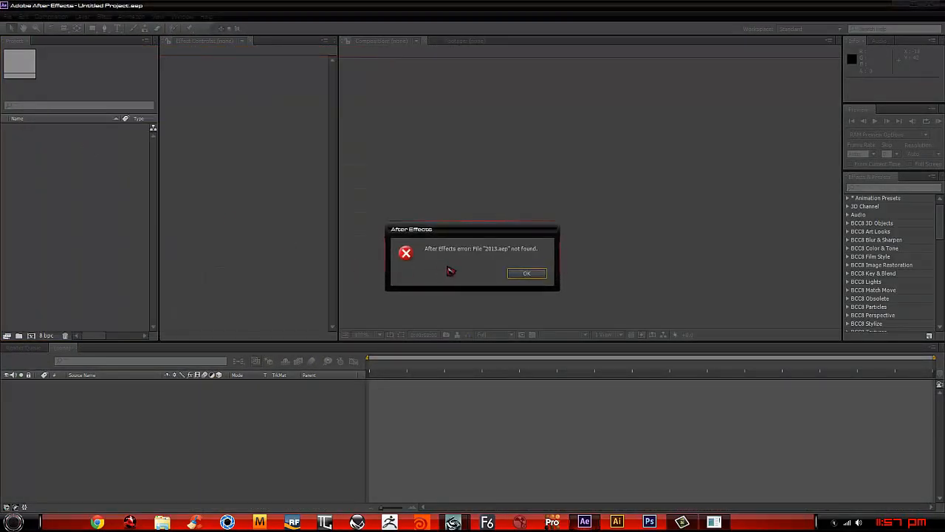
pyautogui.click(522, 274)
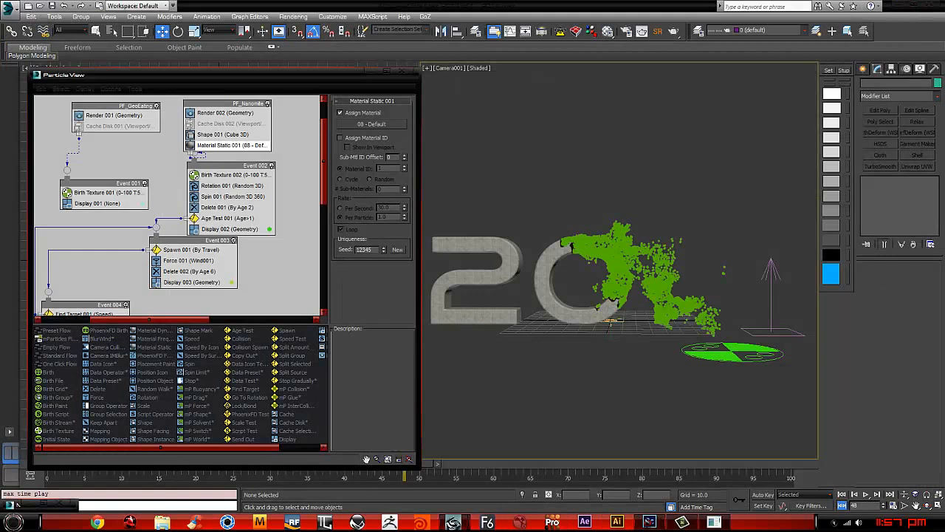
# Step: In After Effects, dismiss the welcome screen and start a footage import, browsing to the renderoutput folder inside Documents\3dsMax
pyautogui.click(585, 522)
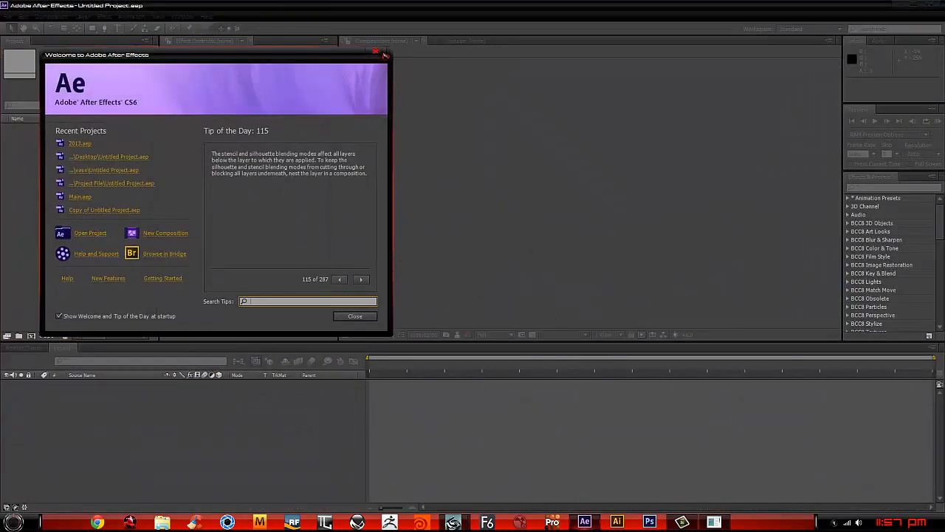
pyautogui.click(376, 52)
pyautogui.doubleClick(84, 181)
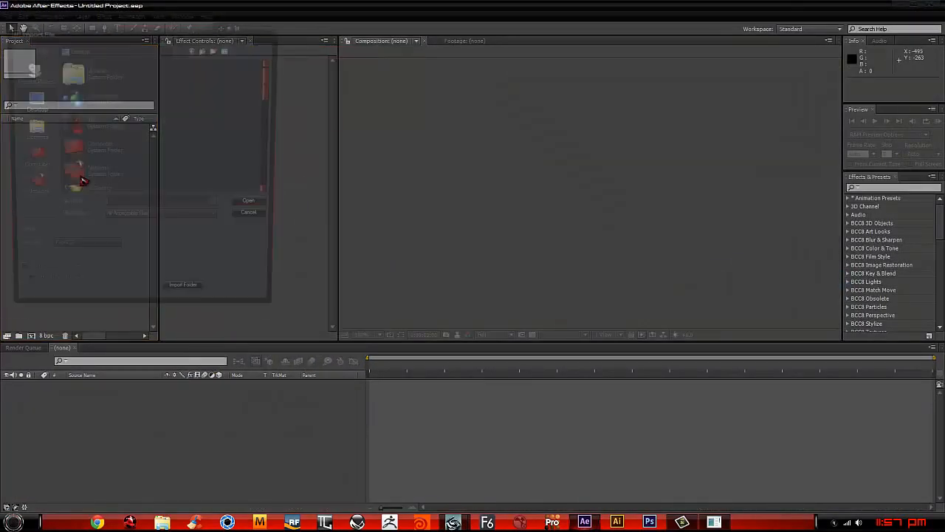
pyautogui.click(30, 132)
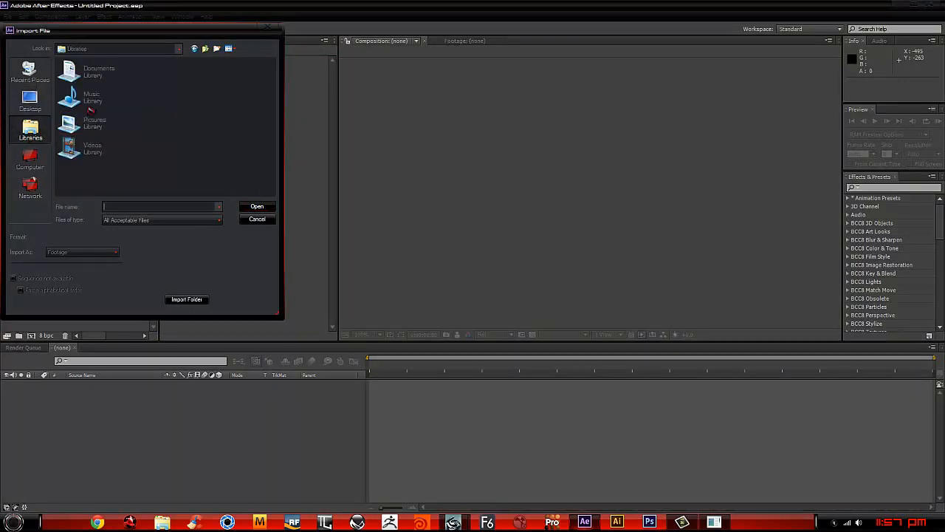
pyautogui.doubleClick(90, 95)
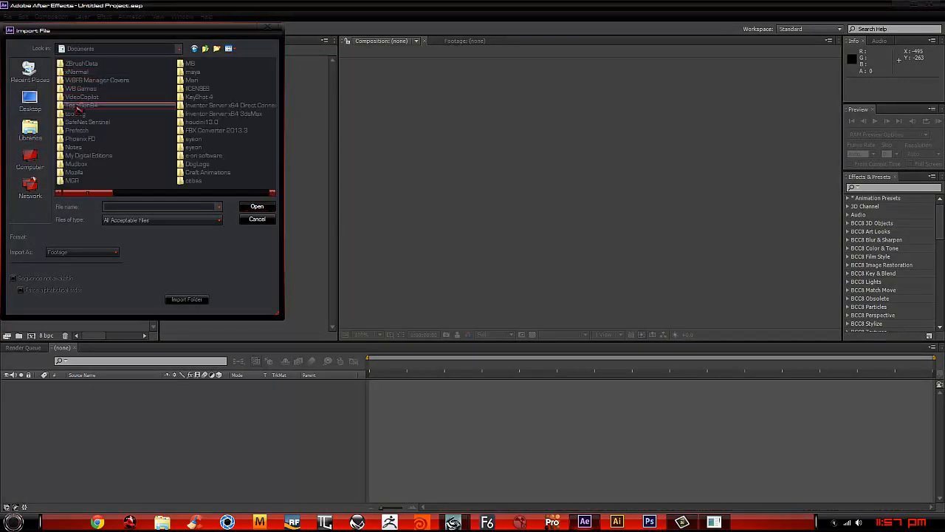
pyautogui.click(271, 192)
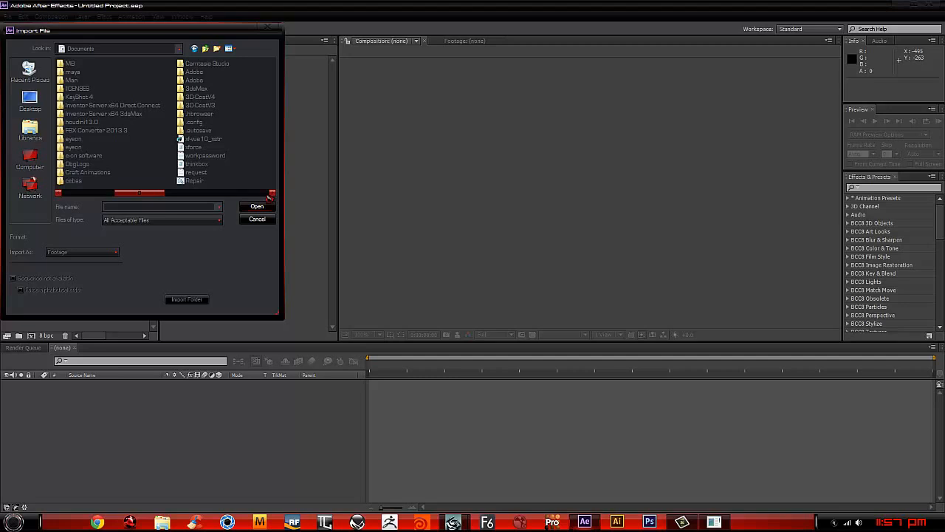
pyautogui.doubleClick(200, 90)
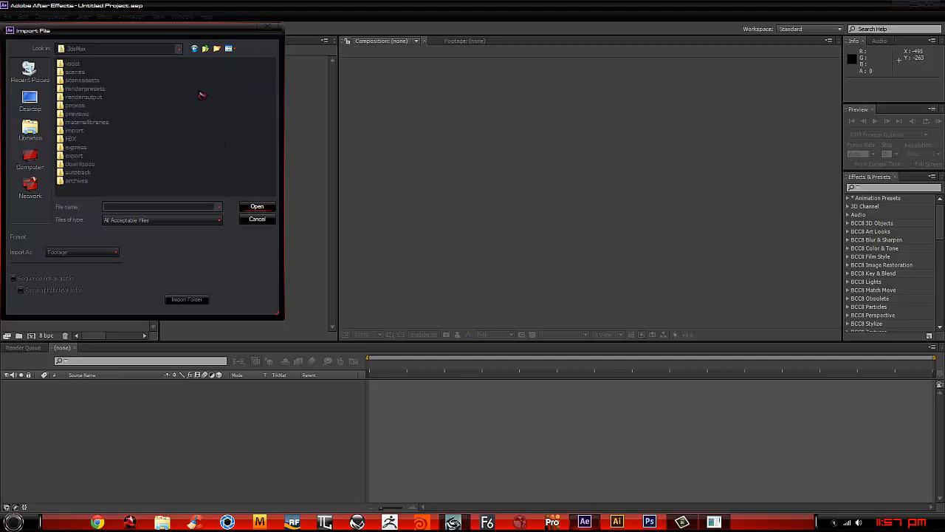
pyautogui.doubleClick(85, 98)
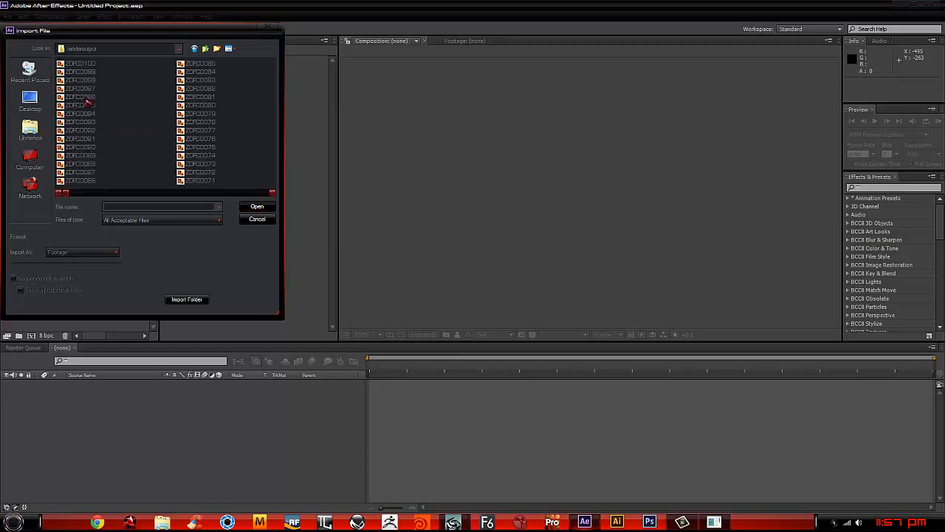
# Step: Import the nanotext PNG sequence from the renderoutput folder and delete it from the project
pyautogui.click(80, 64)
pyautogui.click(80, 97)
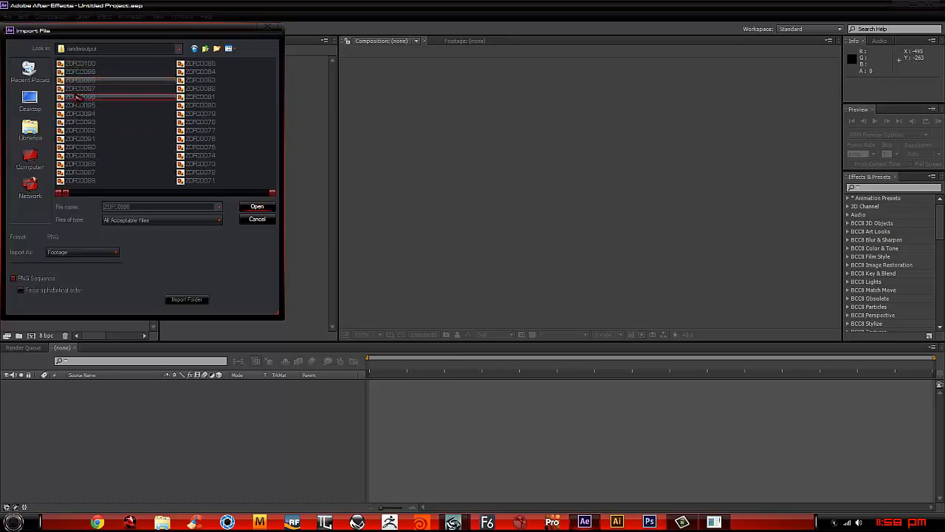
pyautogui.click(108, 195)
pyautogui.click(120, 195)
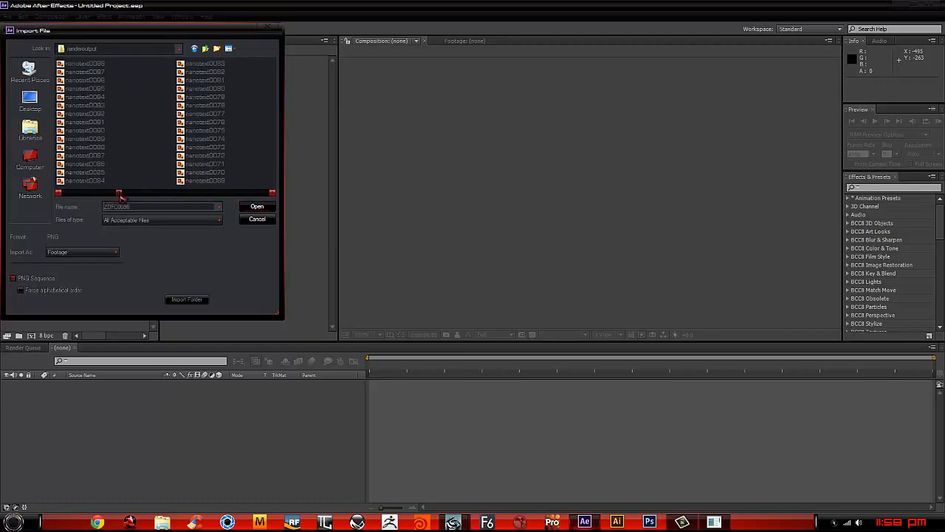
pyautogui.click(85, 88)
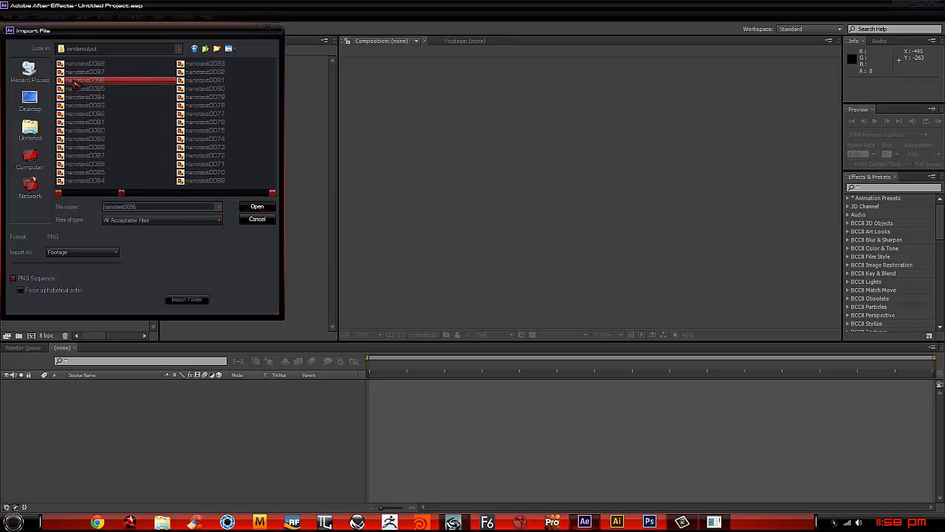
pyautogui.click(261, 209)
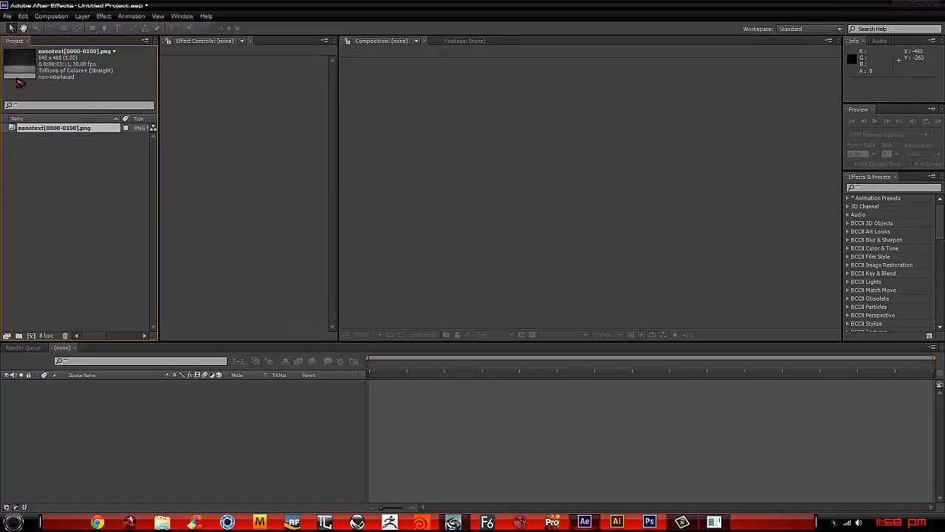
pyautogui.press('Delete')
# Step: Import the nano PNG sequence, frames 0000 to 0100, from the renderoutput folder
pyautogui.doubleClick(61, 143)
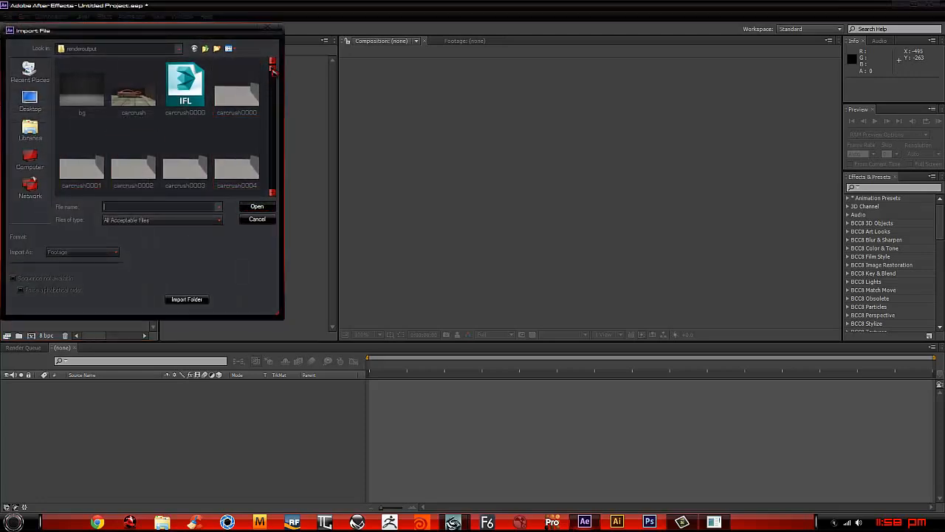
pyautogui.moveTo(272, 68); pyautogui.dragTo(273, 104)
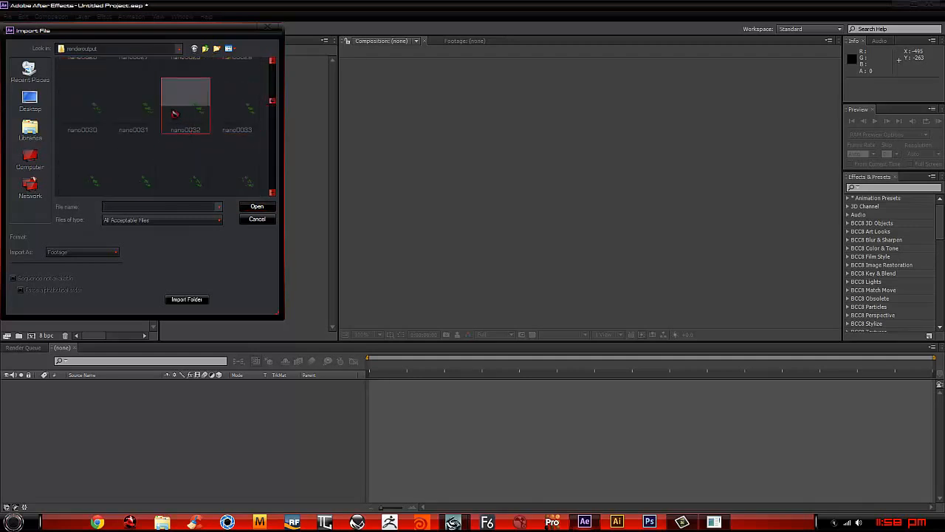
pyautogui.click(136, 107)
pyautogui.click(258, 207)
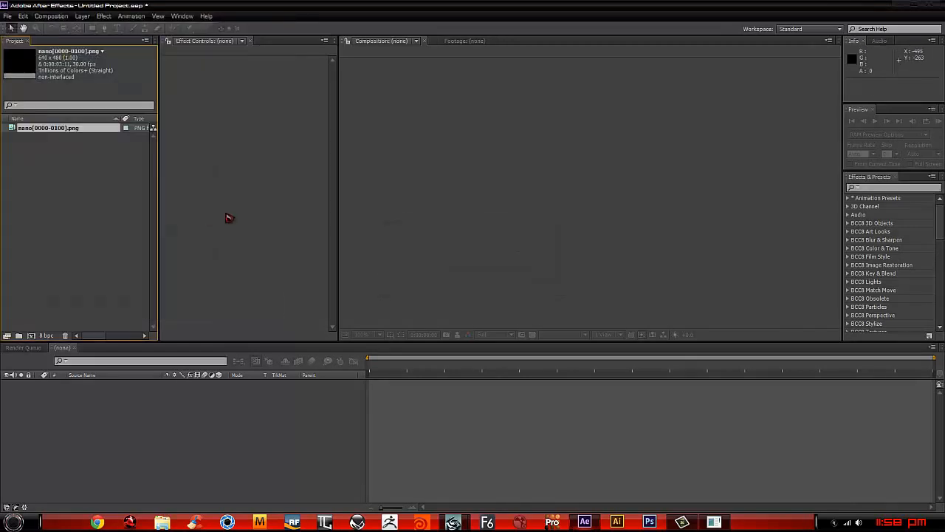
# Step: Add a new folder to the project and keep its default name
pyautogui.click(18, 335)
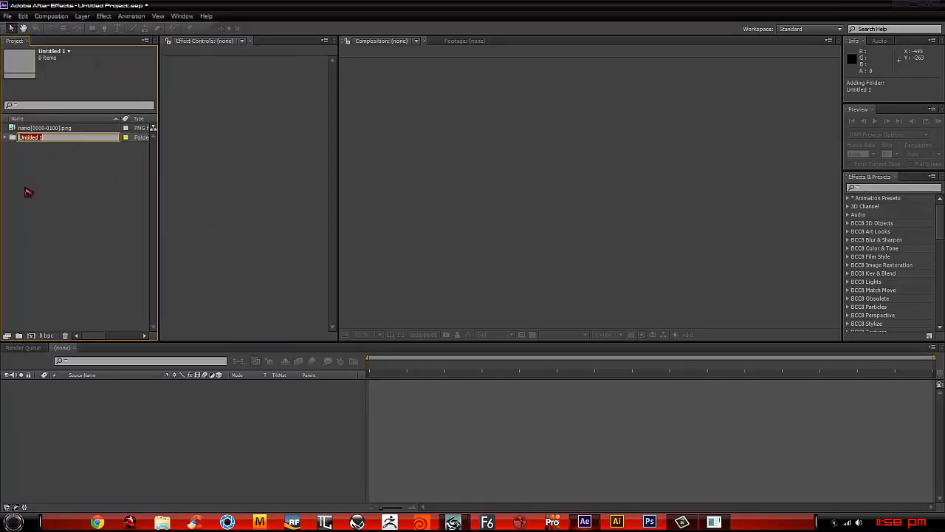
pyautogui.click(62, 186)
pyautogui.click(35, 139)
# Step: Create a composition from the nano PNG sequence and scrub the timeline to 0:00:02:11
pyautogui.click(46, 128)
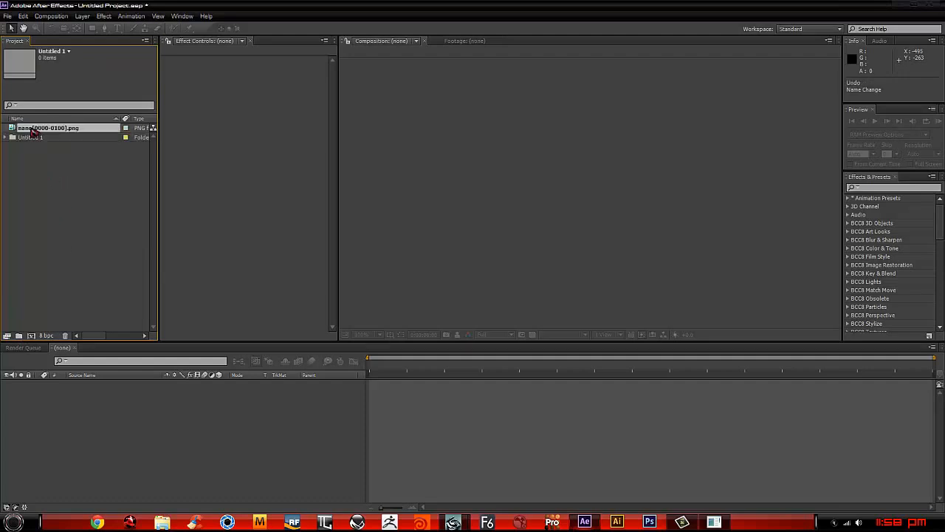
pyautogui.click(31, 336)
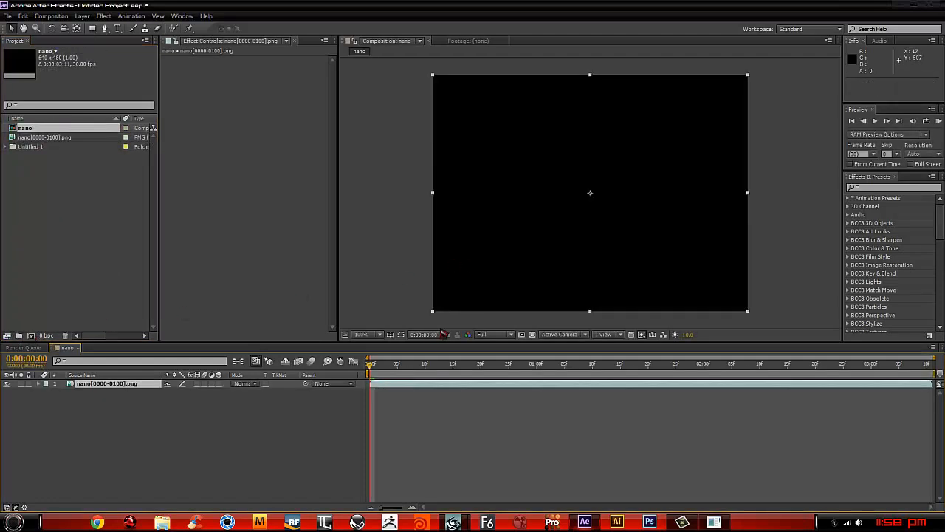
pyautogui.moveTo(371, 367); pyautogui.dragTo(765, 364)
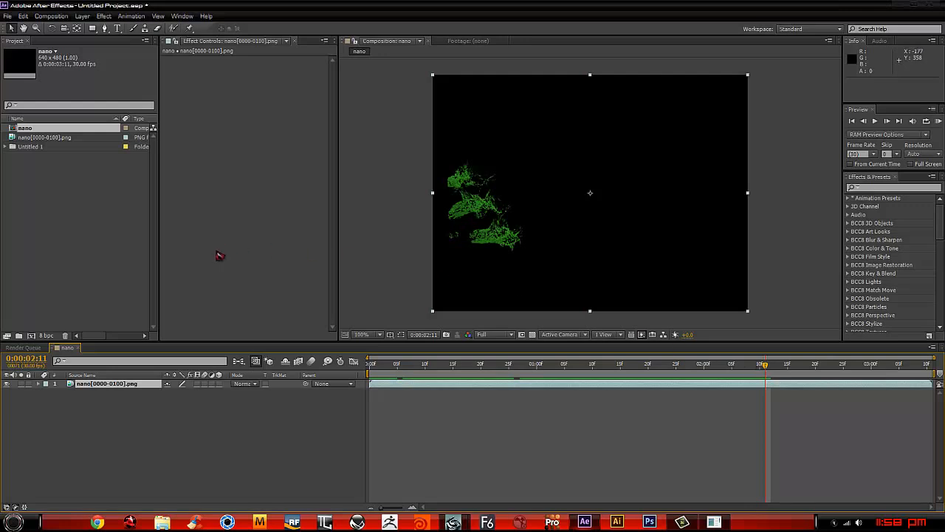
# Step: Import the nanotext PNG sequence, frames 0000 to 0100, from the renderoutput folder
pyautogui.click(79, 207)
pyautogui.doubleClick(61, 161)
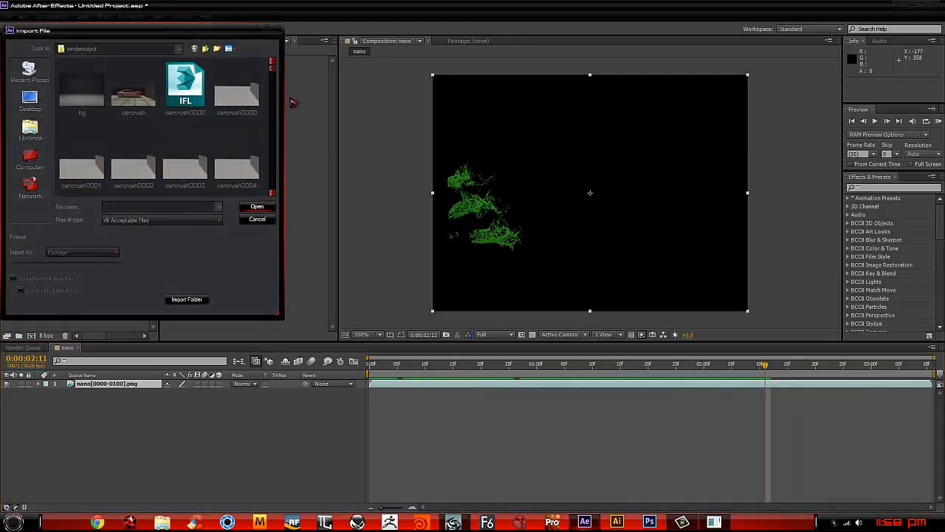
pyautogui.moveTo(273, 69); pyautogui.dragTo(274, 178)
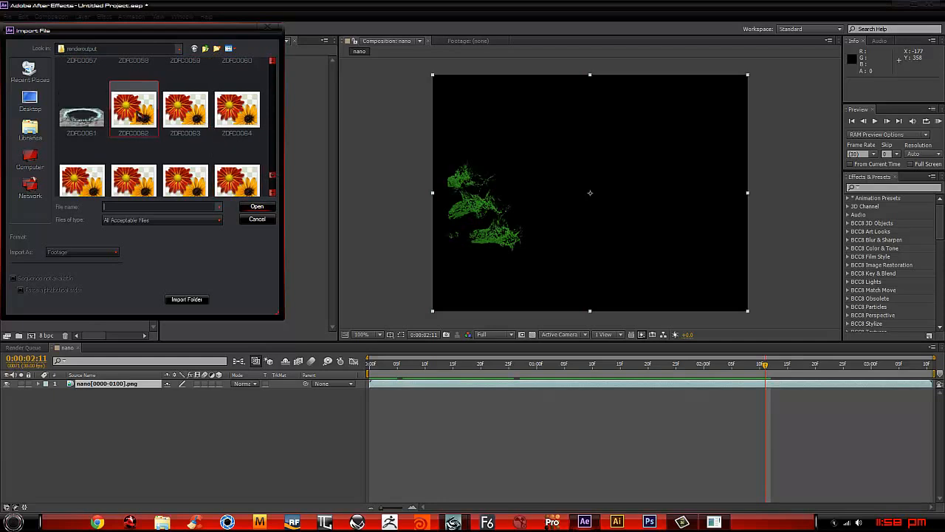
pyautogui.moveTo(274, 177); pyautogui.dragTo(280, 130)
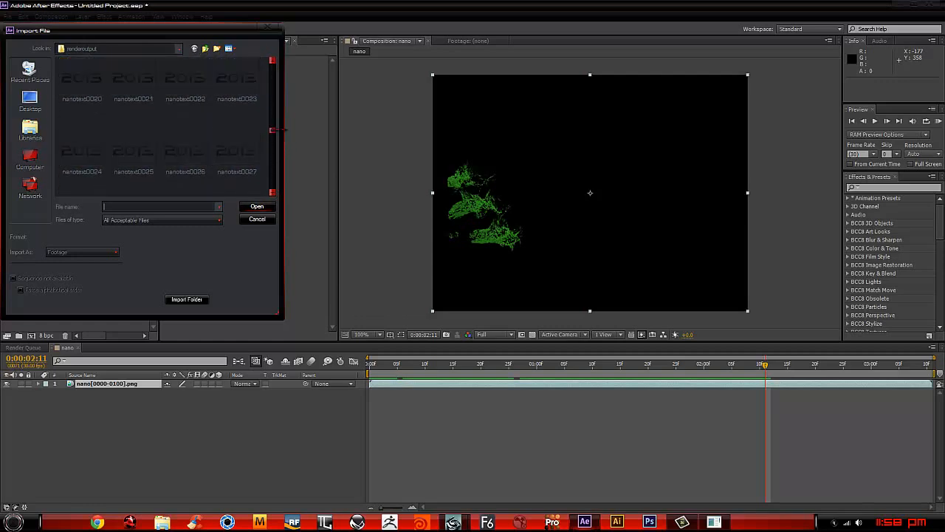
pyautogui.click(186, 83)
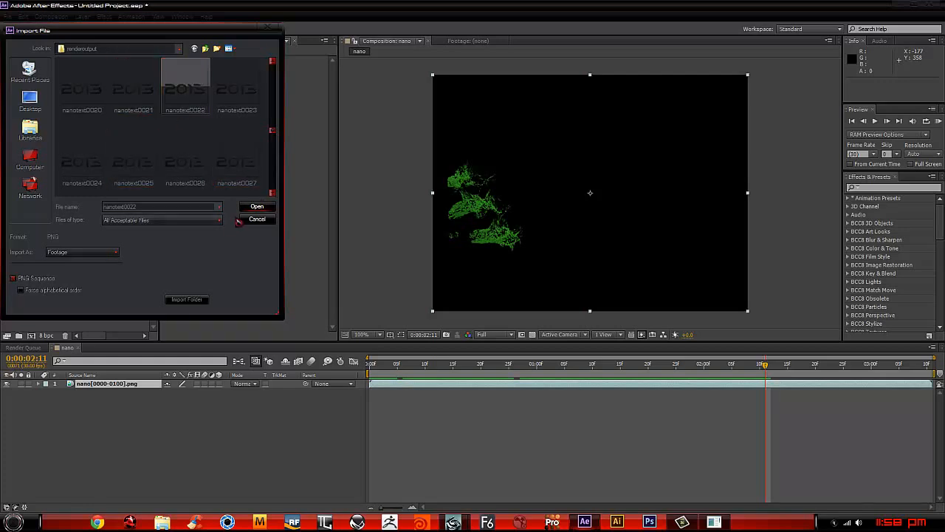
pyautogui.click(256, 207)
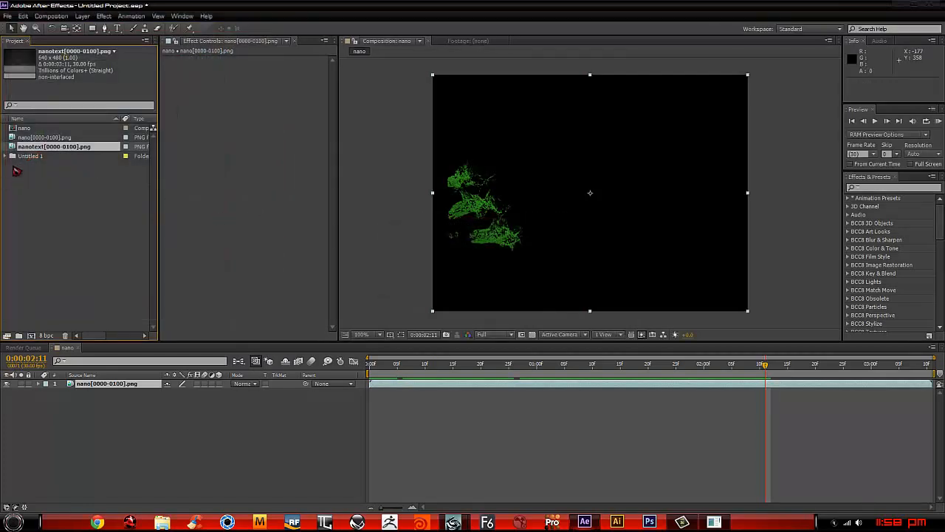
# Step: Create a composition from the nanotext sequence, and add that sequence beneath the nano layer in the nano composition
pyautogui.moveTo(43, 147); pyautogui.dragTo(31, 336)
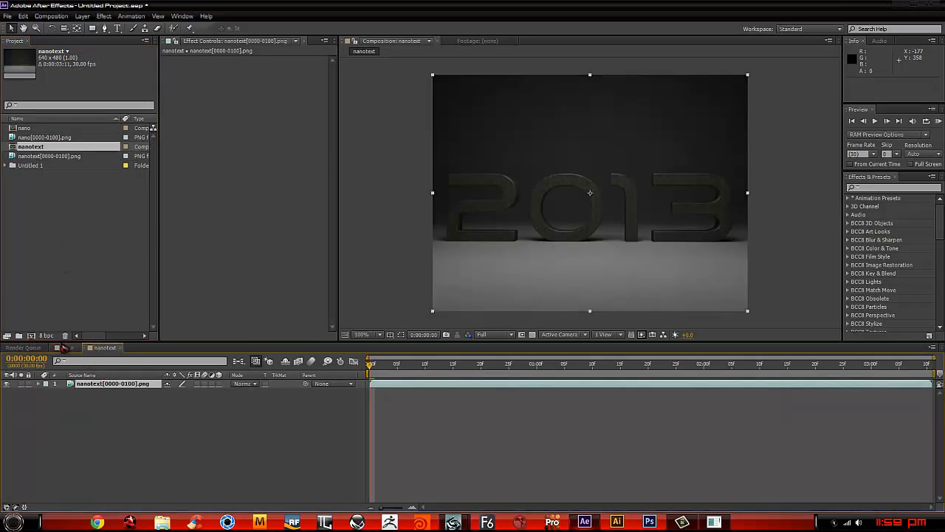
pyautogui.click(64, 347)
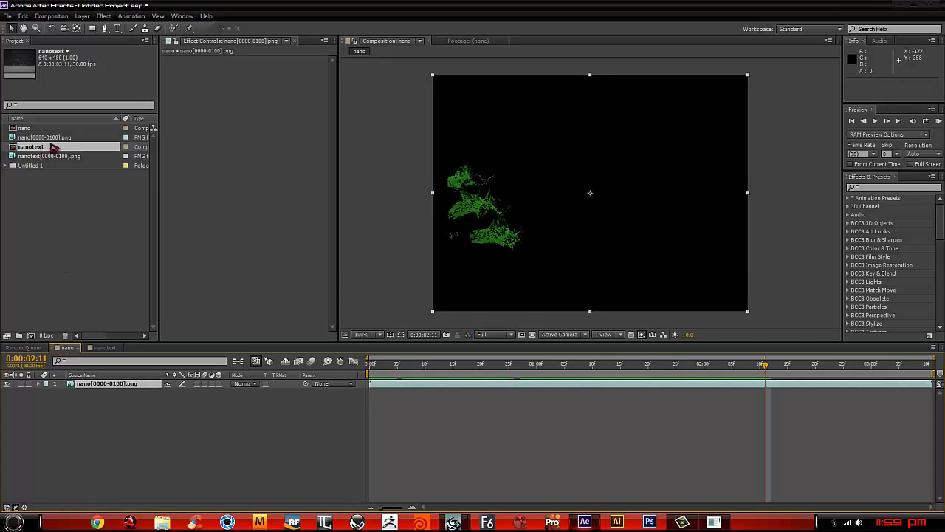
pyautogui.moveTo(44, 155); pyautogui.dragTo(90, 393)
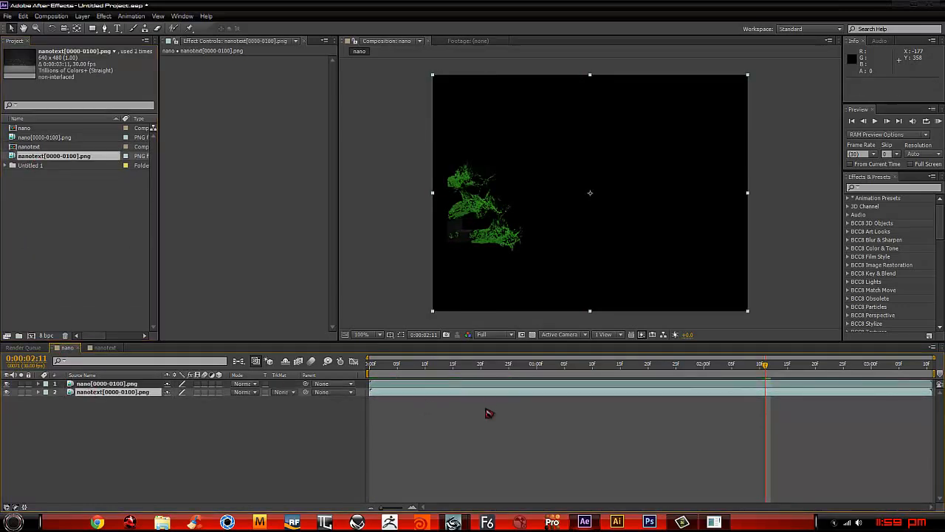
# Step: Trim the start of the nanotext layer to 0:00:00:06 in the nano composition
pyautogui.moveTo(763, 369); pyautogui.dragTo(403, 363)
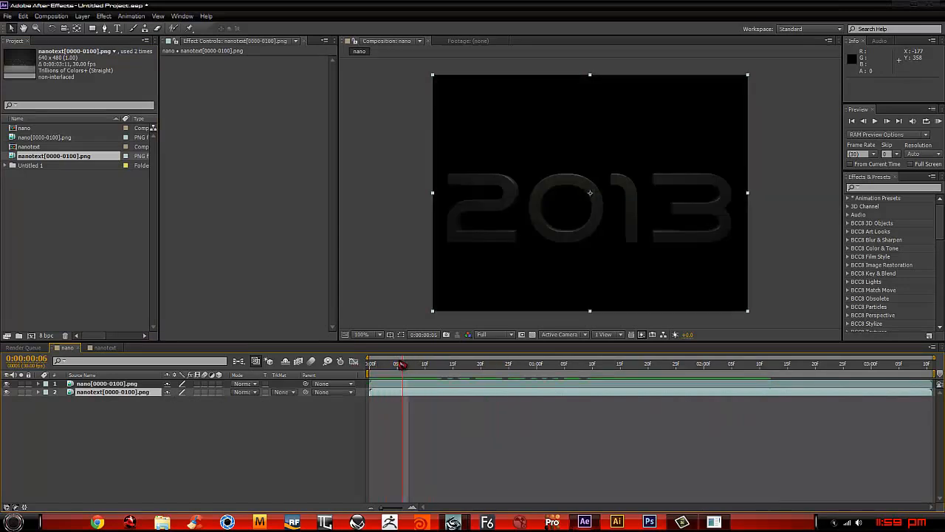
pyautogui.click(104, 393)
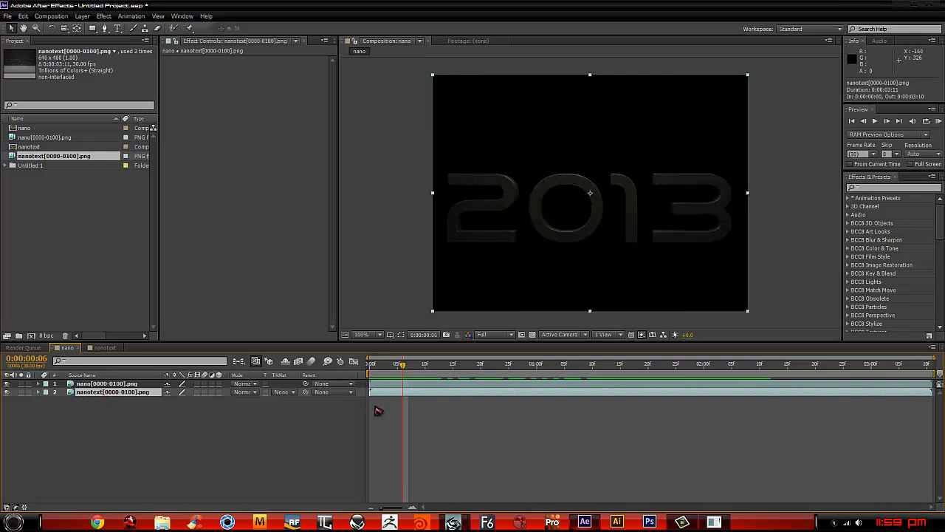
pyautogui.moveTo(369, 391); pyautogui.dragTo(404, 373)
pyautogui.click(446, 405)
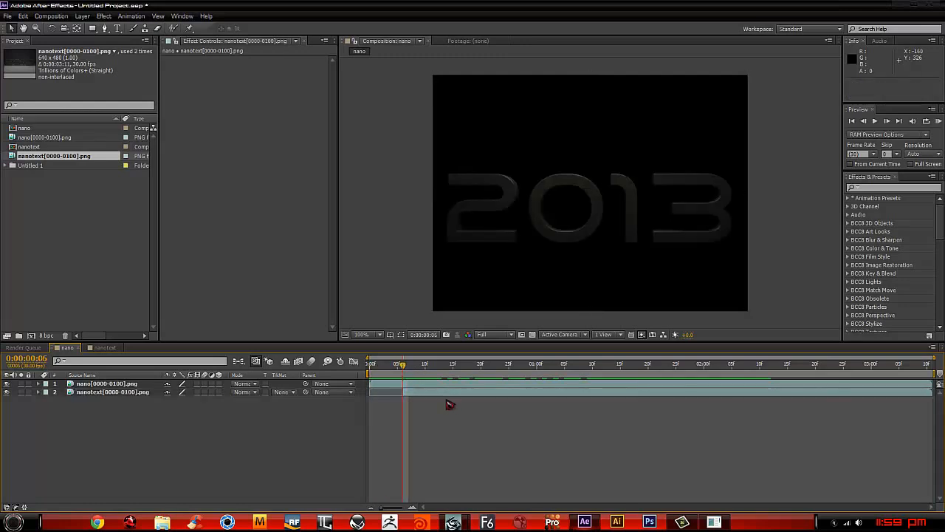
# Step: Duplicate the nanotext layer and slide the lower copy six frames earlier
pyautogui.click(451, 396)
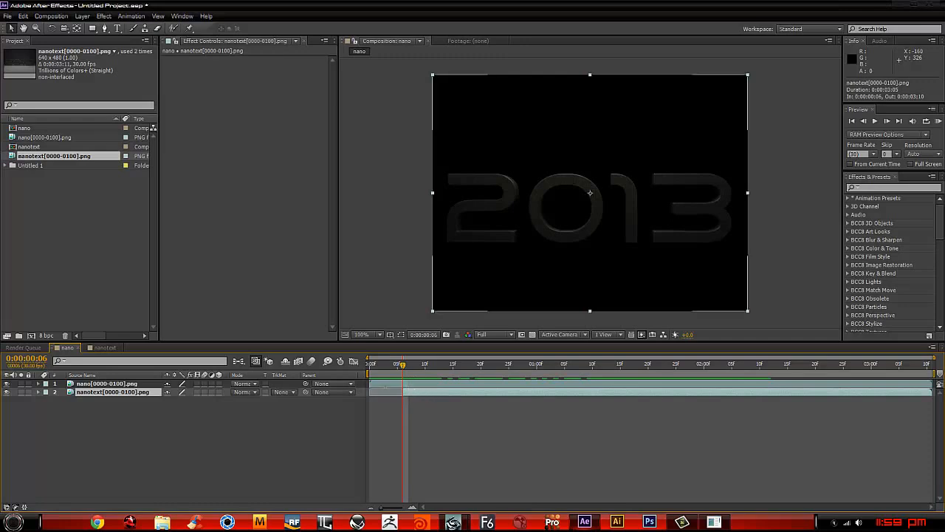
pyautogui.hotkey('ctrl', 'd')
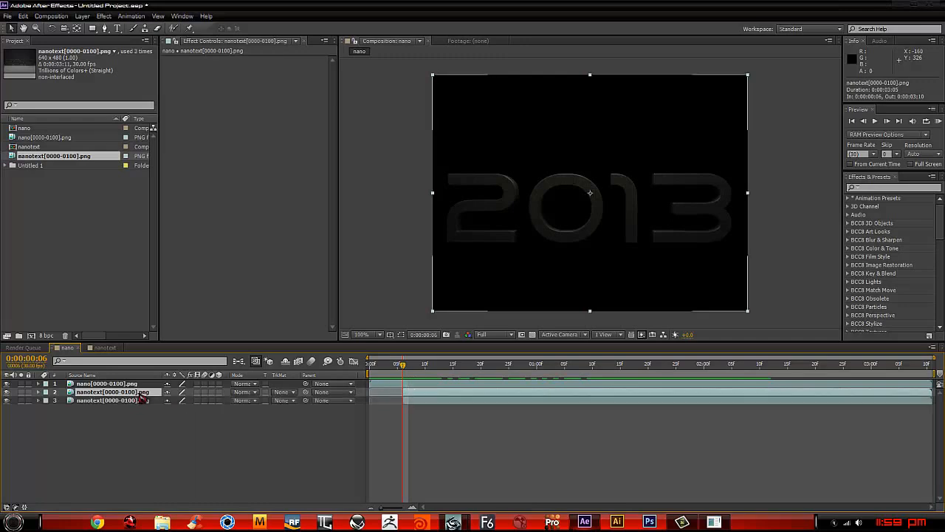
pyautogui.moveTo(433, 401); pyautogui.dragTo(400, 416)
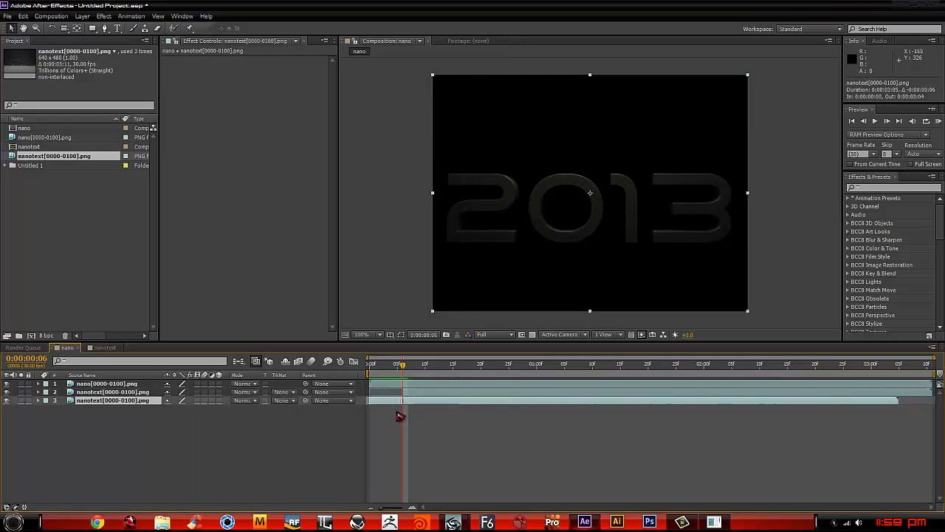
pyautogui.press('Tab')
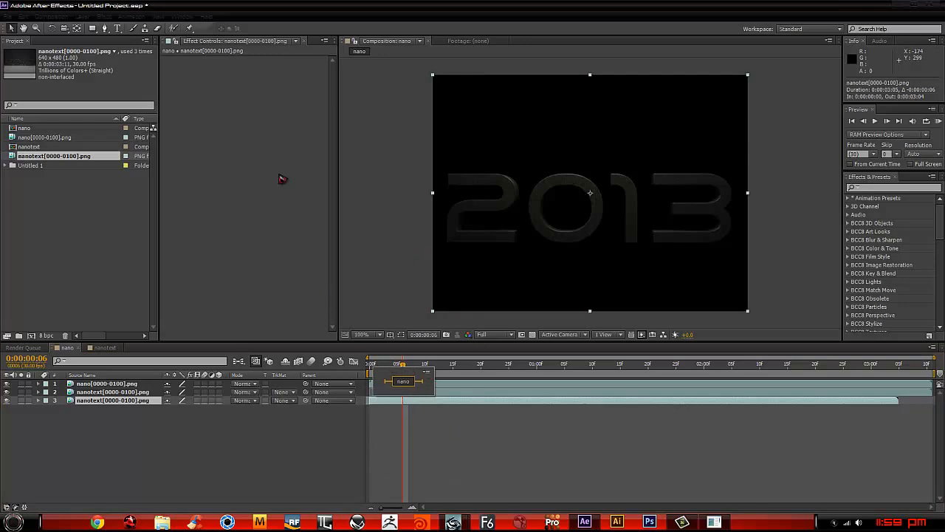
pyautogui.click(314, 417)
# Step: Trim the lower nanotext copy to end at 0:00:00:04 and delete that copy
pyautogui.moveTo(399, 368); pyautogui.dragTo(371, 371)
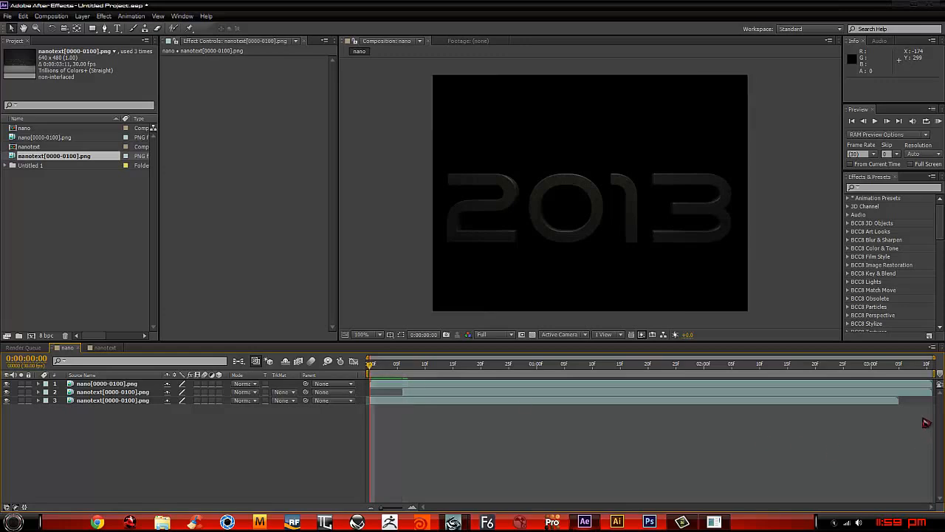
pyautogui.click(371, 401)
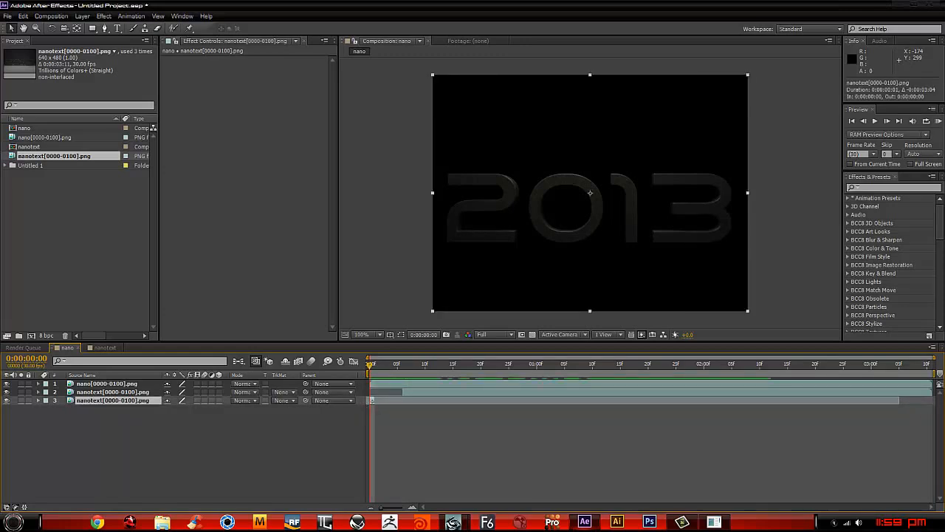
pyautogui.moveTo(372, 400); pyautogui.dragTo(413, 402)
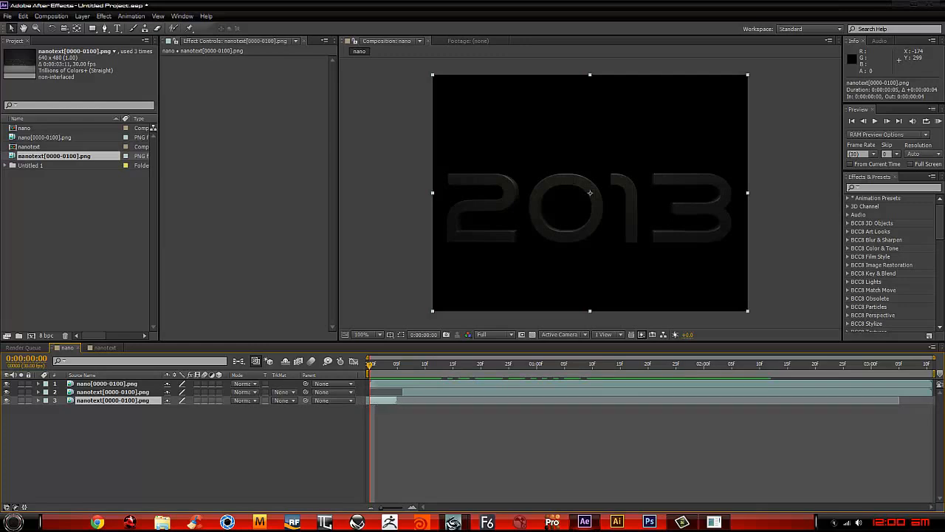
pyautogui.click(381, 406)
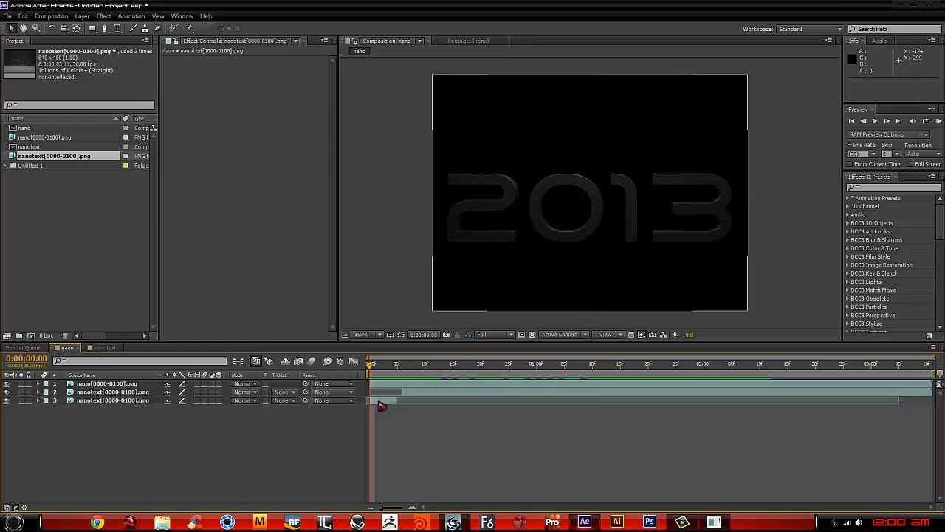
pyautogui.click(378, 400)
pyautogui.press('Delete')
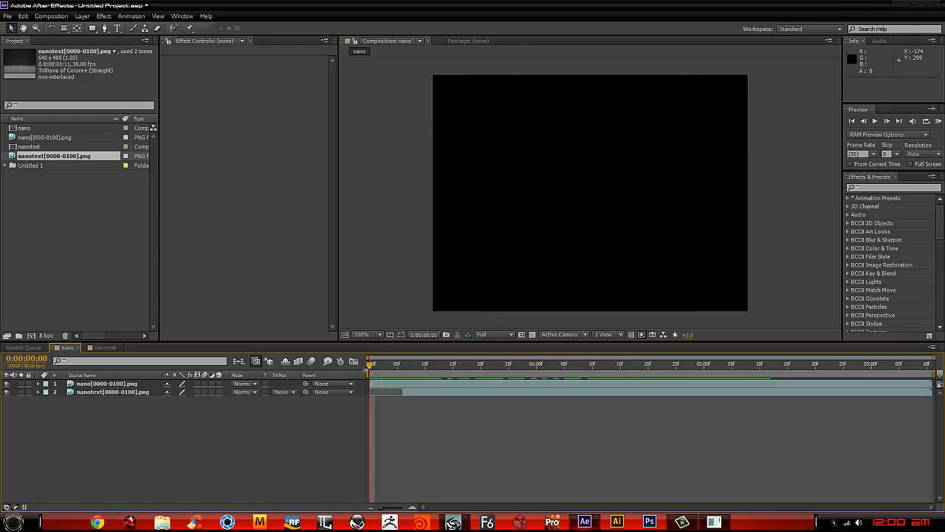
# Step: Trim the nano layer's start to match the nanotext layer, and slide both layers back to the composition's start
pyautogui.click(369, 383)
pyautogui.moveTo(369, 383); pyautogui.dragTo(403, 383)
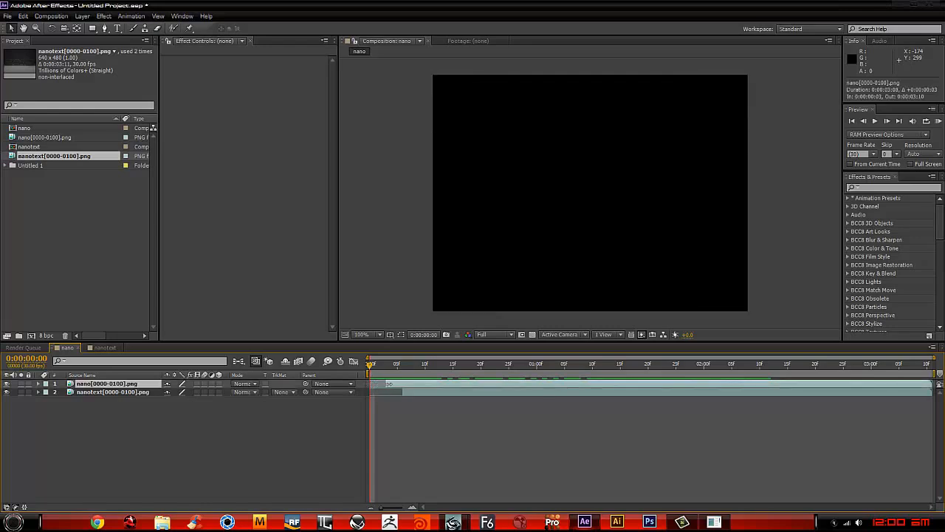
pyautogui.moveTo(442, 420); pyautogui.dragTo(792, 378)
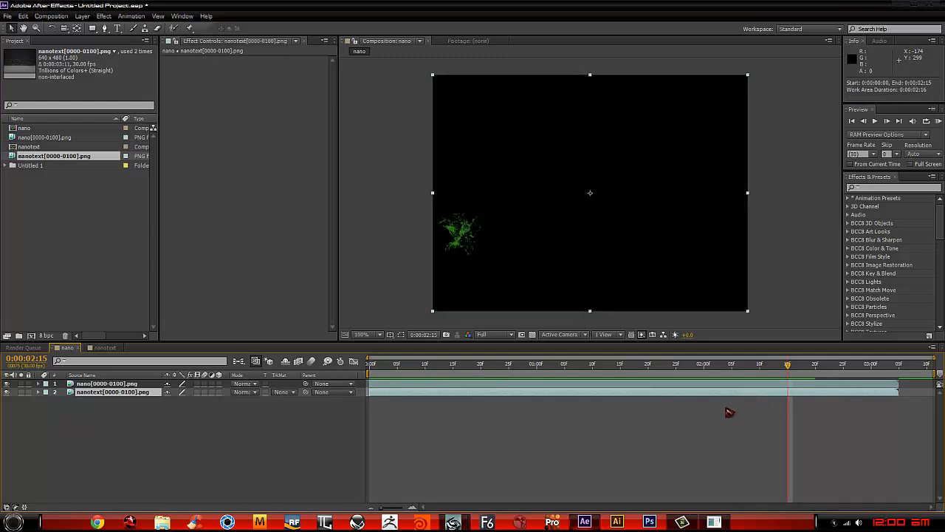
# Step: Trim the nano composition to a work area ending at 0:00:02:15 and preview the animation
pyautogui.press('n')
pyautogui.moveTo(788, 369)
pyautogui.mouseDown()
pyautogui.moveTo(683, 367)
pyautogui.moveTo(802, 367)
pyautogui.mouseUp()
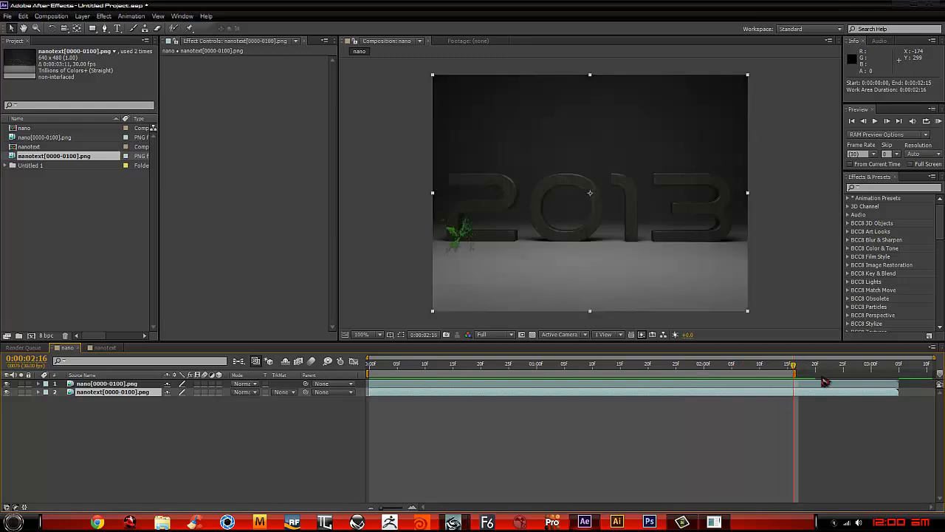
pyautogui.press('pageup')
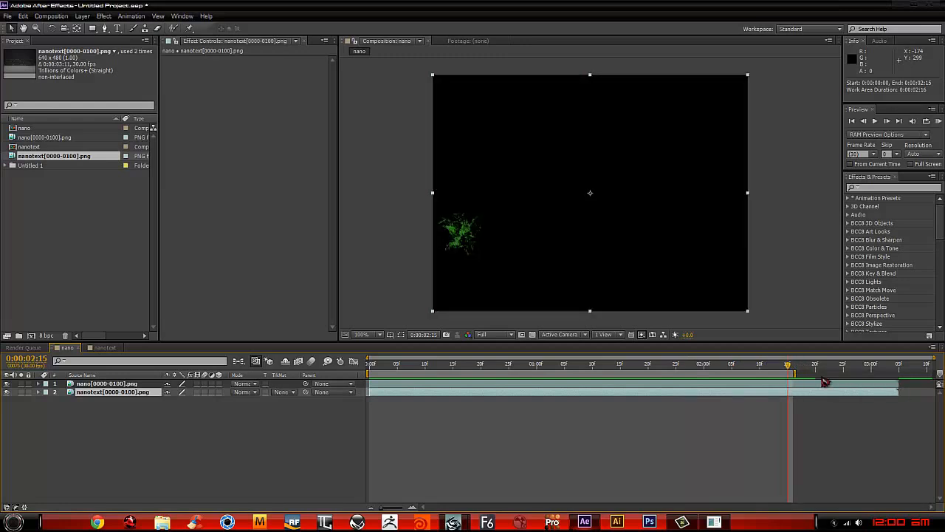
pyautogui.rightClick(743, 378)
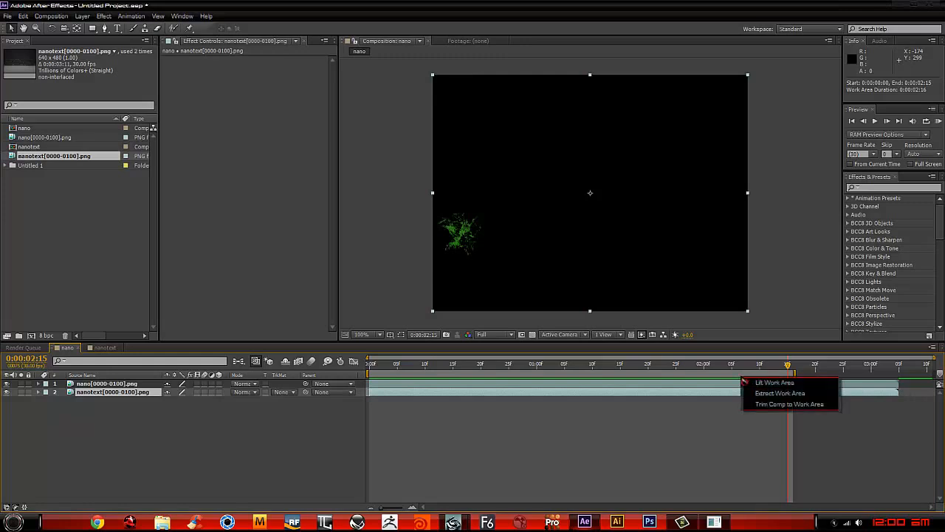
pyautogui.click(820, 403)
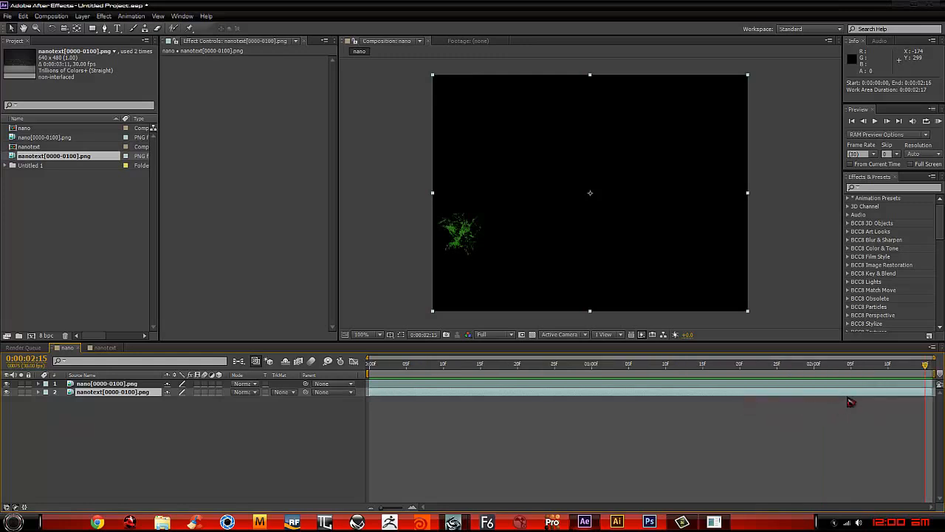
pyautogui.press('space')
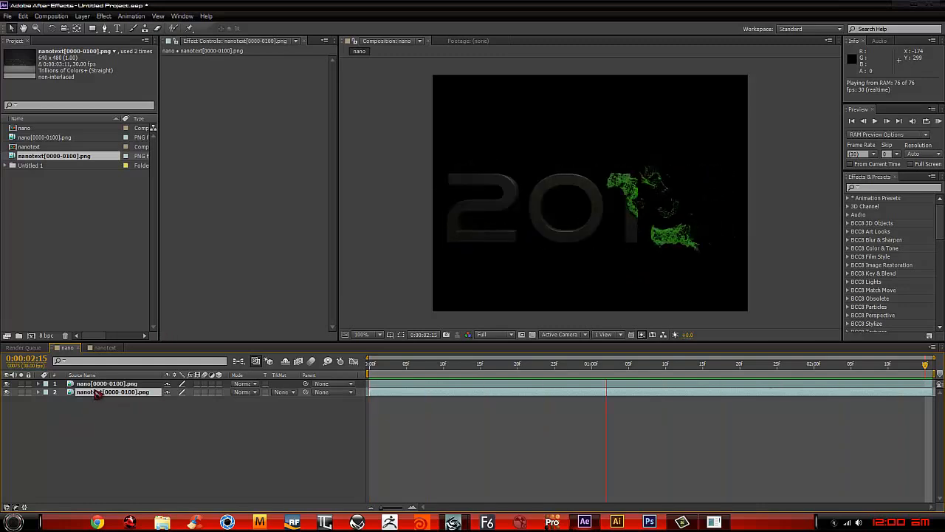
# Step: Apply a Curves effect to the nanotext layer at 0:00:01:06 and shape its RGB curve into a brightening S-curve
pyautogui.click(103, 392)
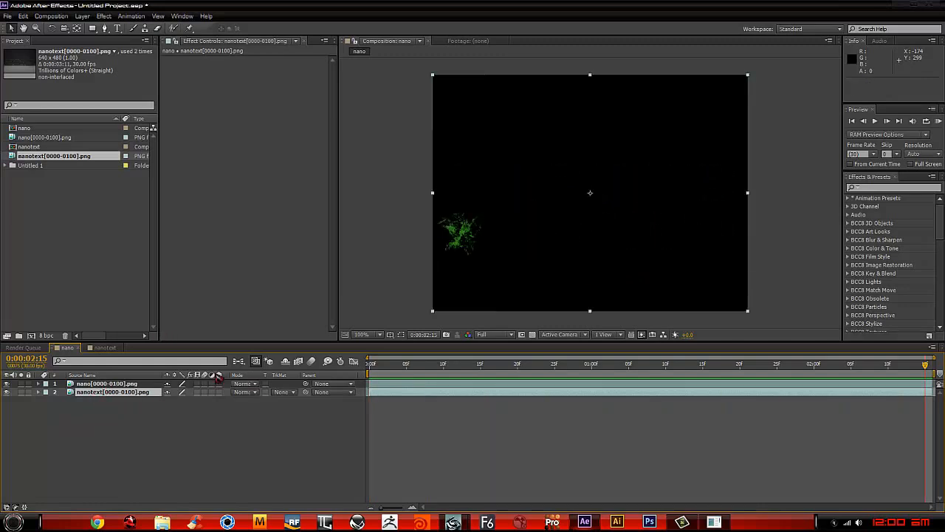
pyautogui.moveTo(896, 369); pyautogui.dragTo(636, 366)
pyautogui.rightClick(197, 83)
pyautogui.click(190, 74)
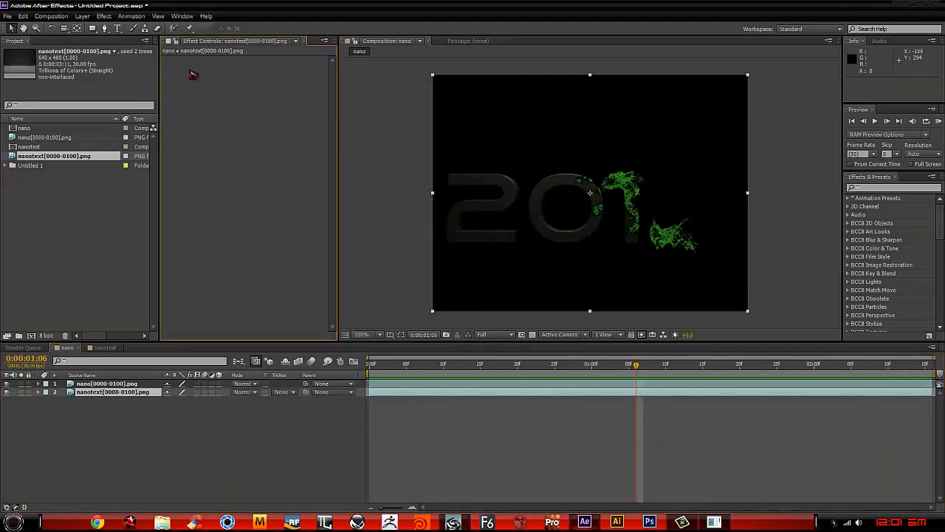
pyautogui.rightClick(190, 70)
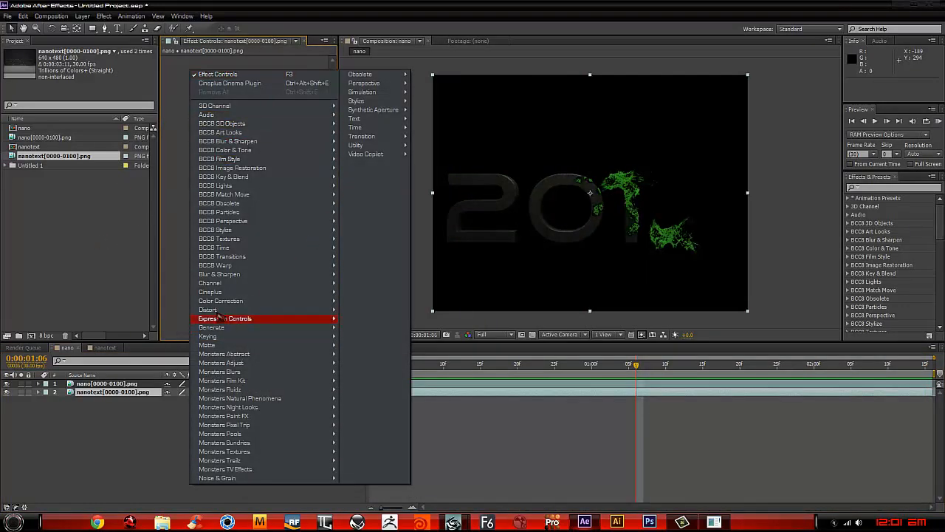
pyautogui.moveTo(223, 348)
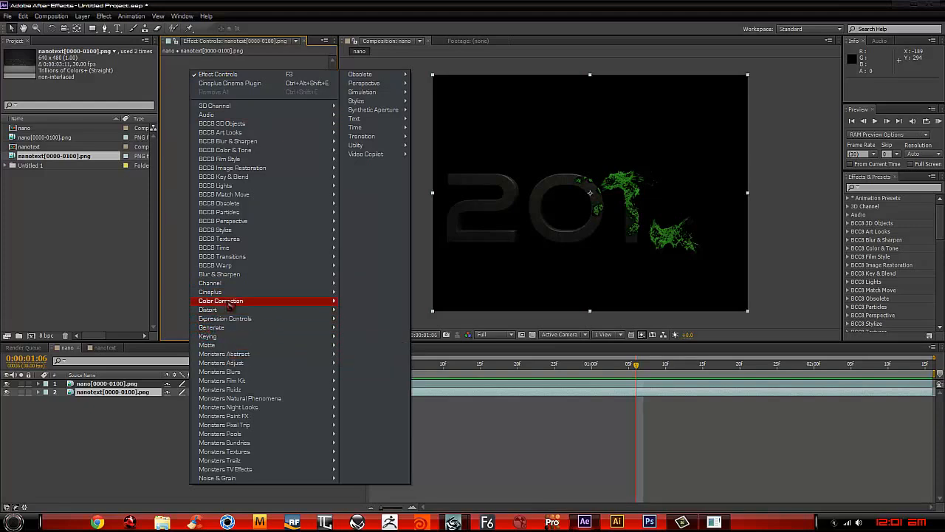
pyautogui.moveTo(221, 301)
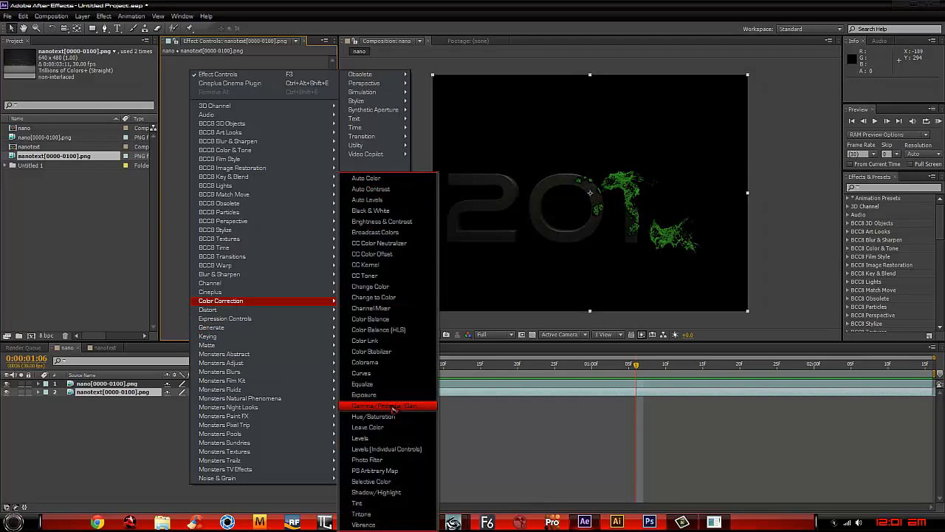
pyautogui.click(405, 373)
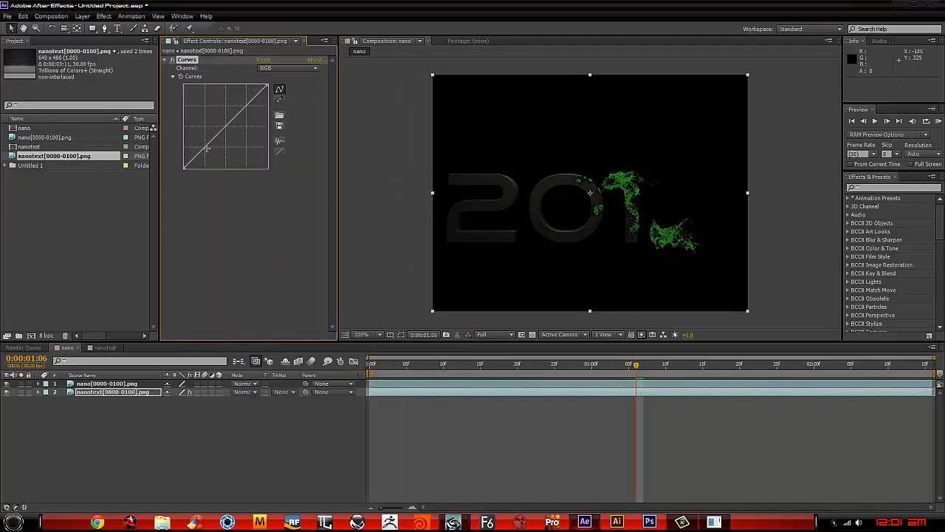
pyautogui.moveTo(211, 156); pyautogui.dragTo(205, 144)
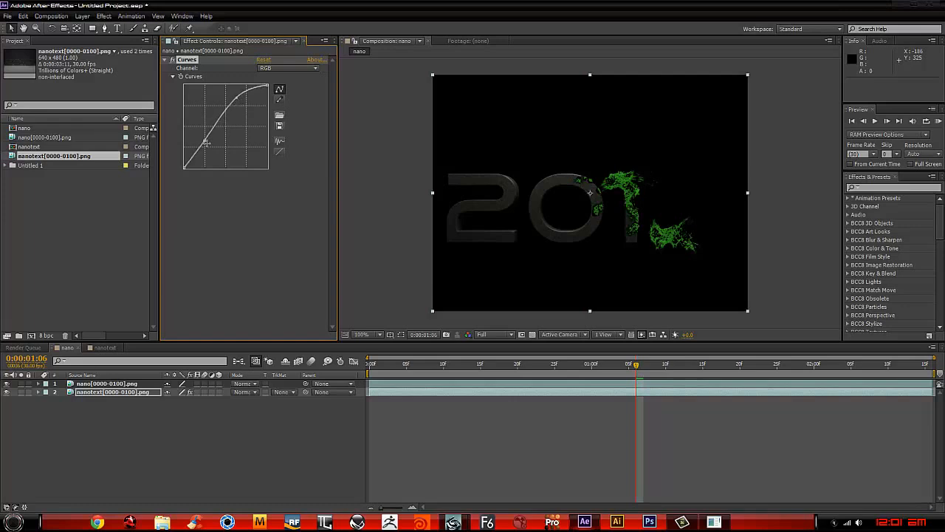
pyautogui.moveTo(206, 143); pyautogui.dragTo(212, 152)
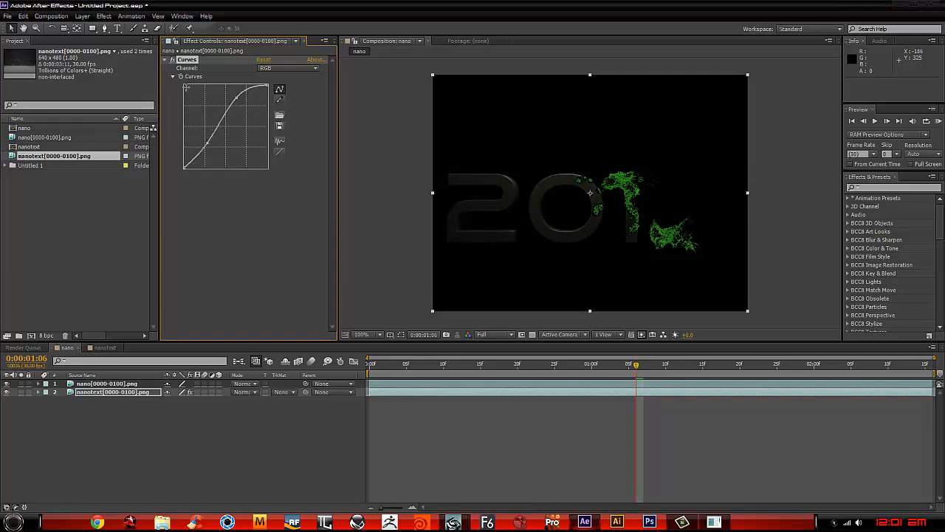
# Step: Apply the Cineplus Cinema Plugin effect to the nanotext layer and return to the composition's first frame
pyautogui.click(175, 77)
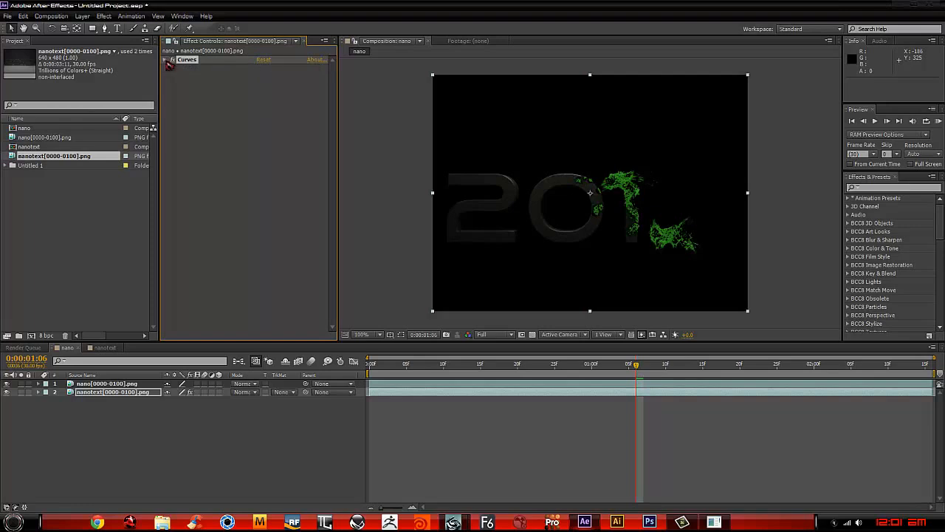
pyautogui.click(105, 16)
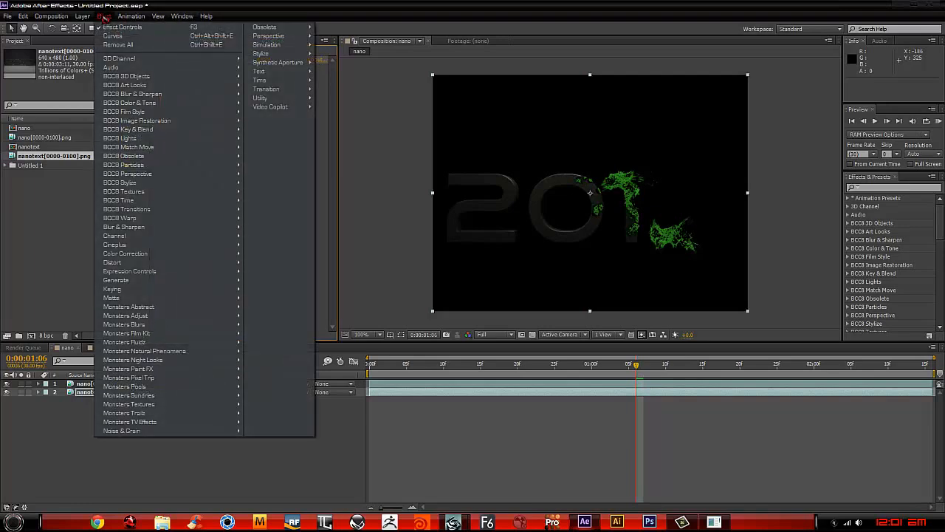
pyautogui.moveTo(186, 249)
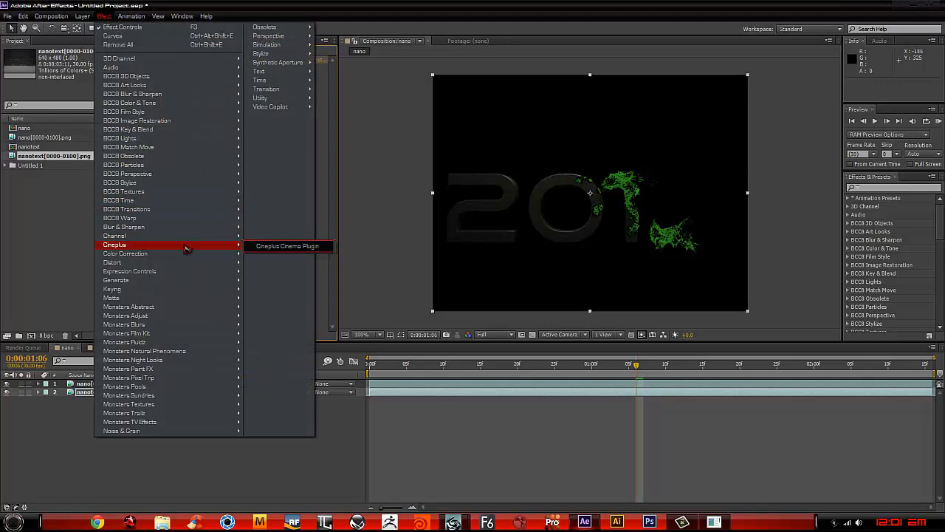
pyautogui.click(288, 246)
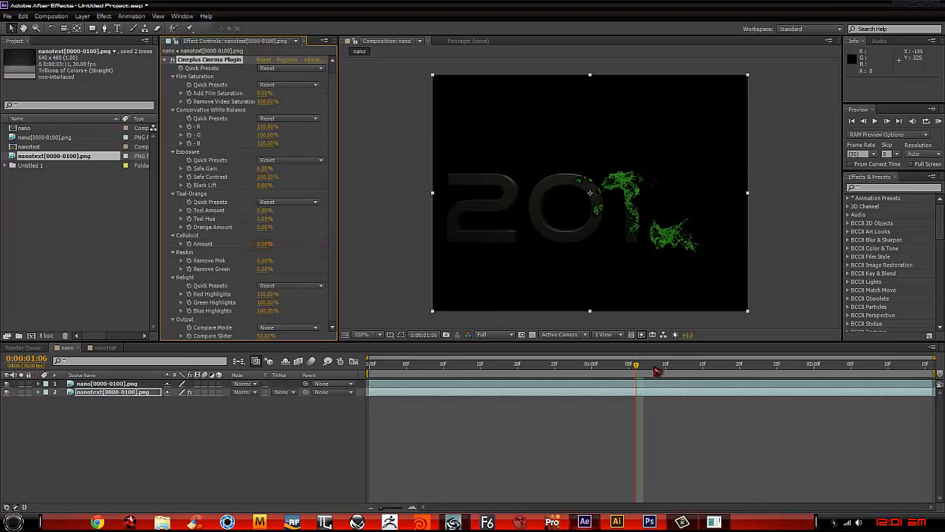
pyautogui.moveTo(639, 367); pyautogui.dragTo(370, 367)
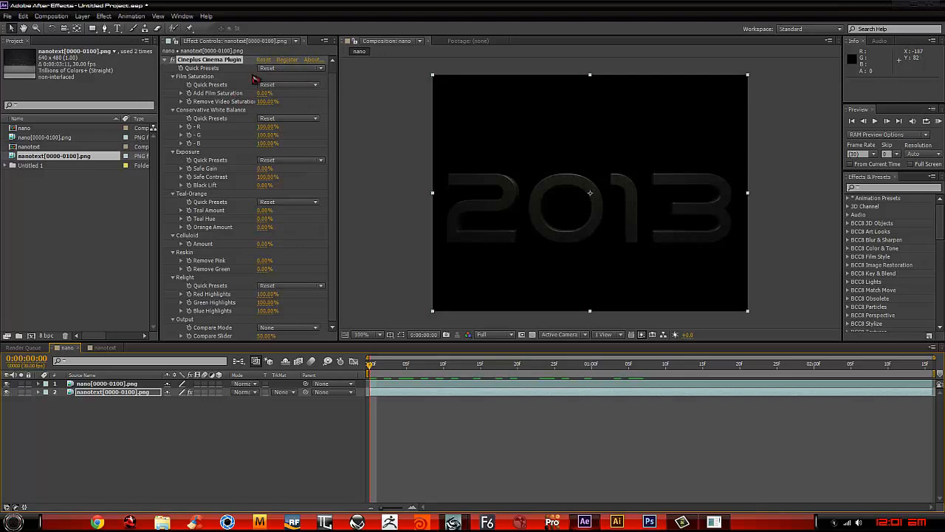
pyautogui.scroll(1, 299, 115)
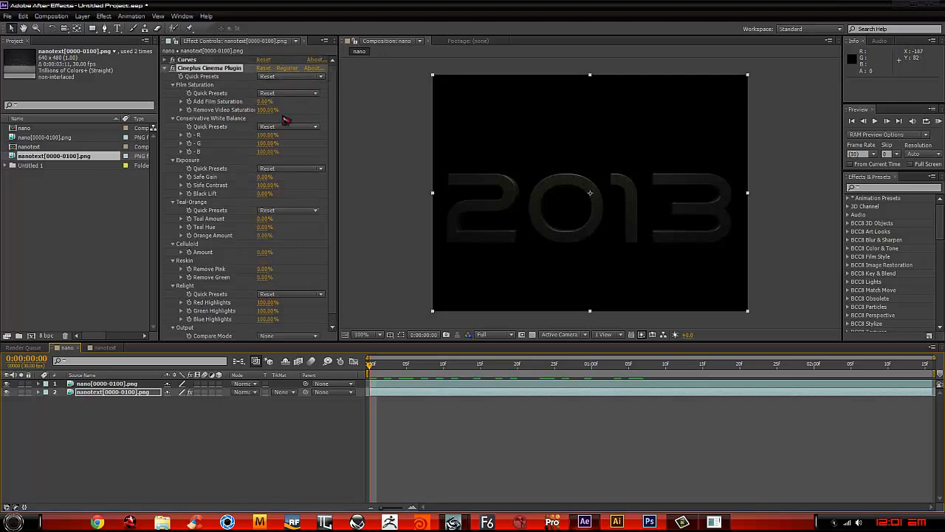
# Step: Try the overall quick presets EPIC STANDARD Balanced, EPIC STANDARD Cool, EPIC DARK Warm, EPIC LIGHT Warm and SWEDEN Warm on the Cineplus effect
pyautogui.click(299, 76)
pyautogui.click(299, 98)
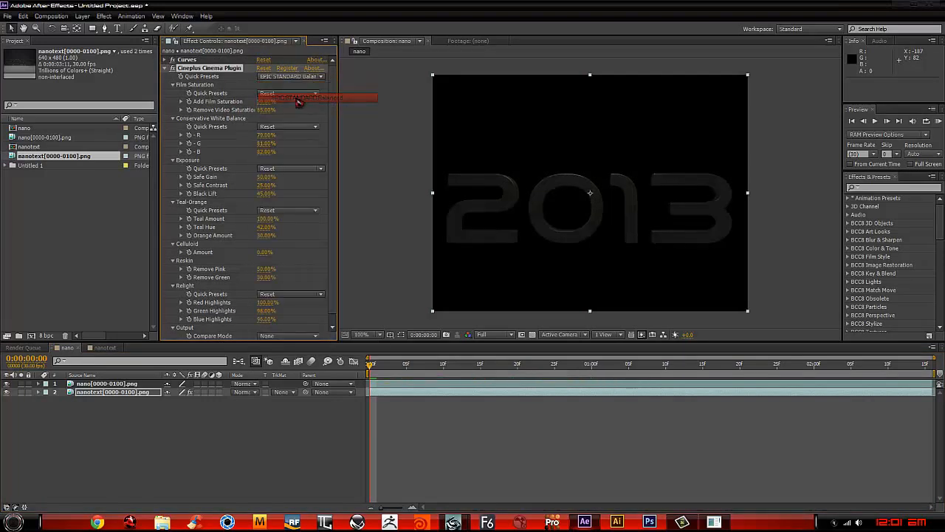
pyautogui.click(281, 93)
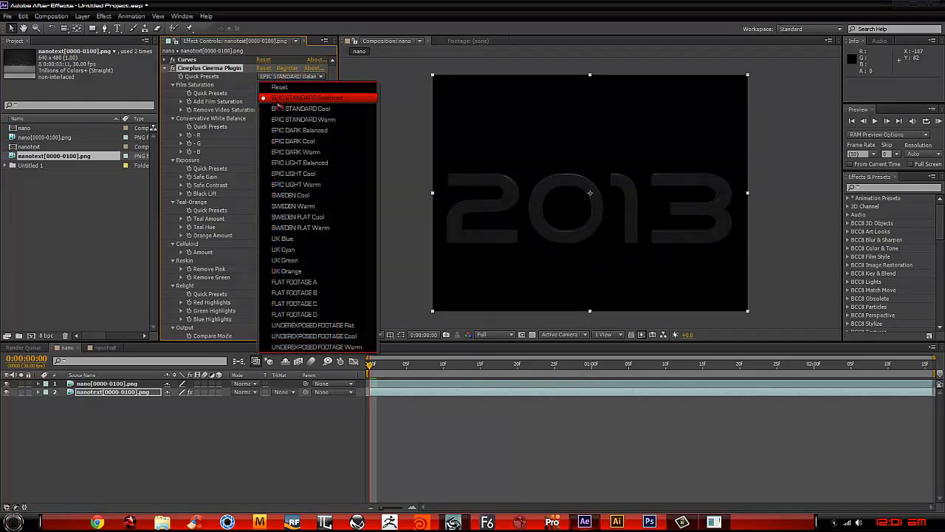
pyautogui.click(276, 108)
pyautogui.click(288, 77)
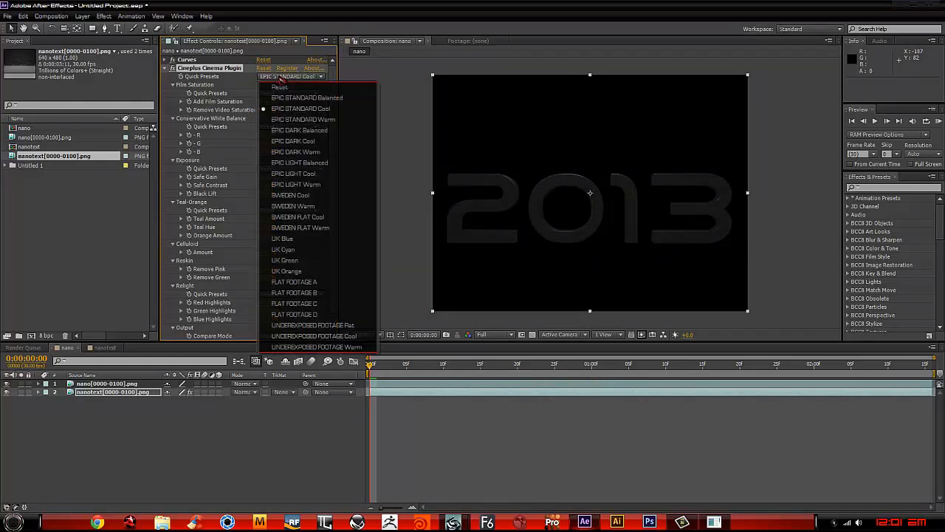
pyautogui.click(288, 149)
pyautogui.click(280, 77)
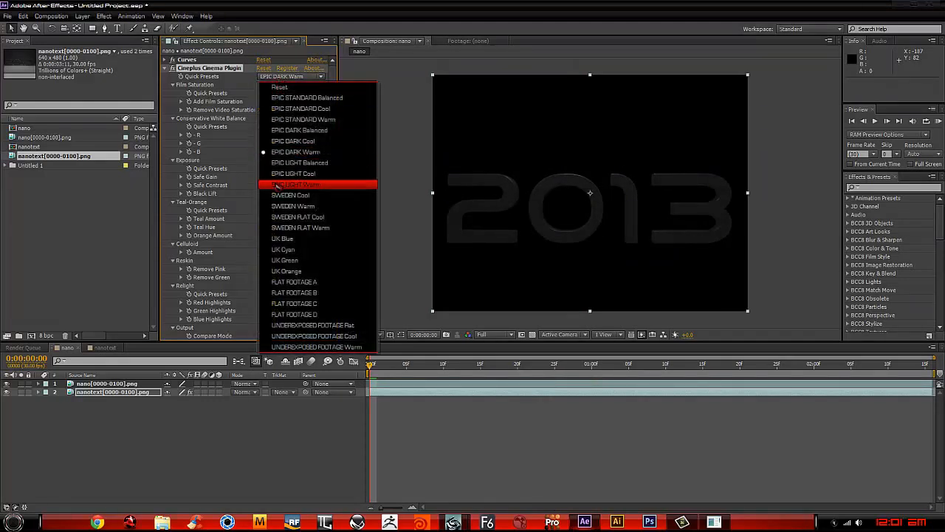
pyautogui.click(278, 185)
pyautogui.click(280, 78)
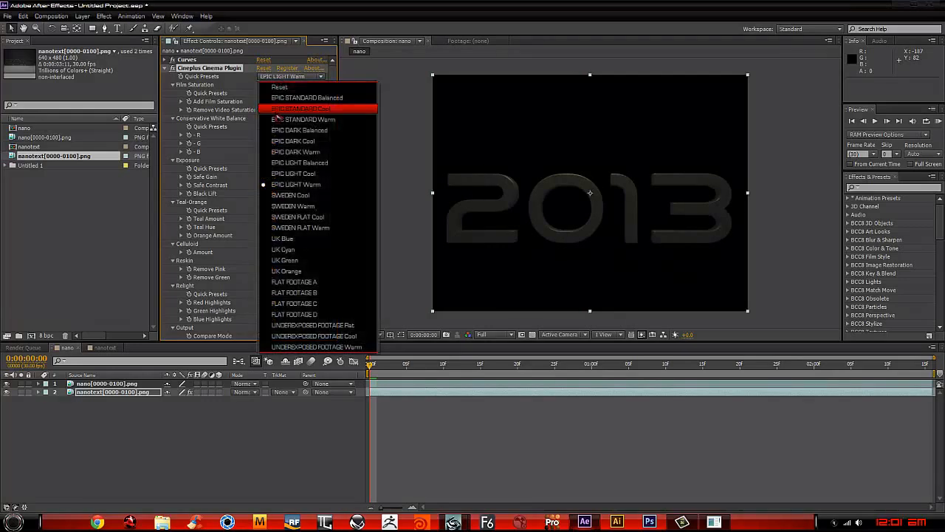
pyautogui.click(302, 207)
# Step: Set the Cineplus effect's overall quick preset to SWEDEN FLAT Cool and check the grade at 0:00:00:24
pyautogui.click(288, 77)
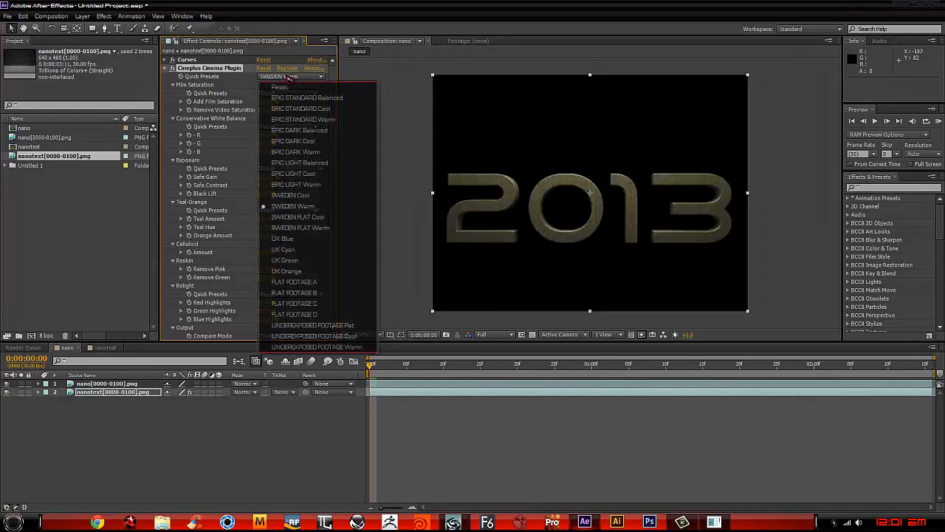
pyautogui.click(311, 217)
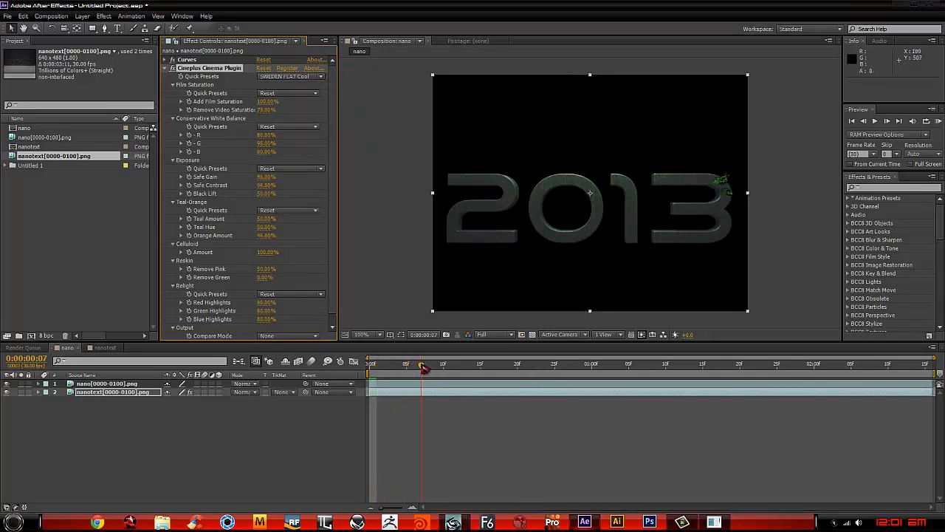
pyautogui.moveTo(456, 367); pyautogui.dragTo(547, 367)
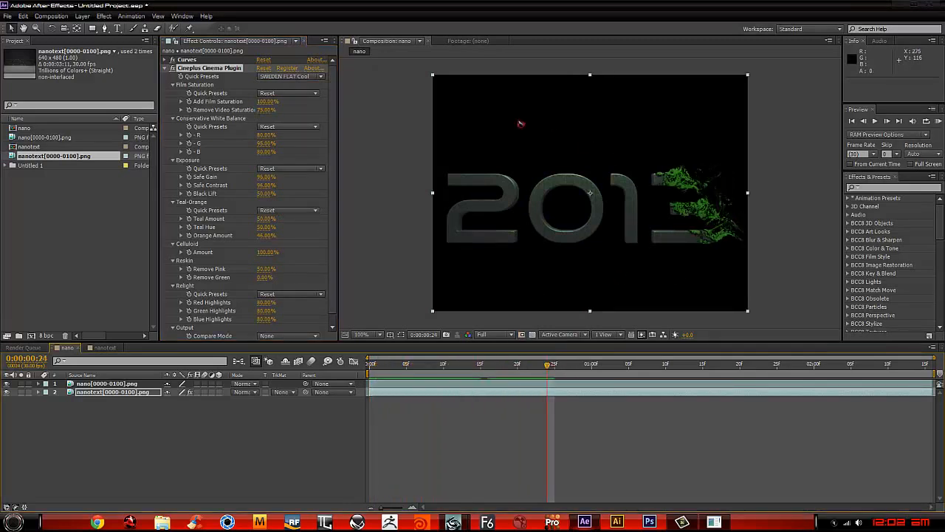
pyautogui.click(167, 68)
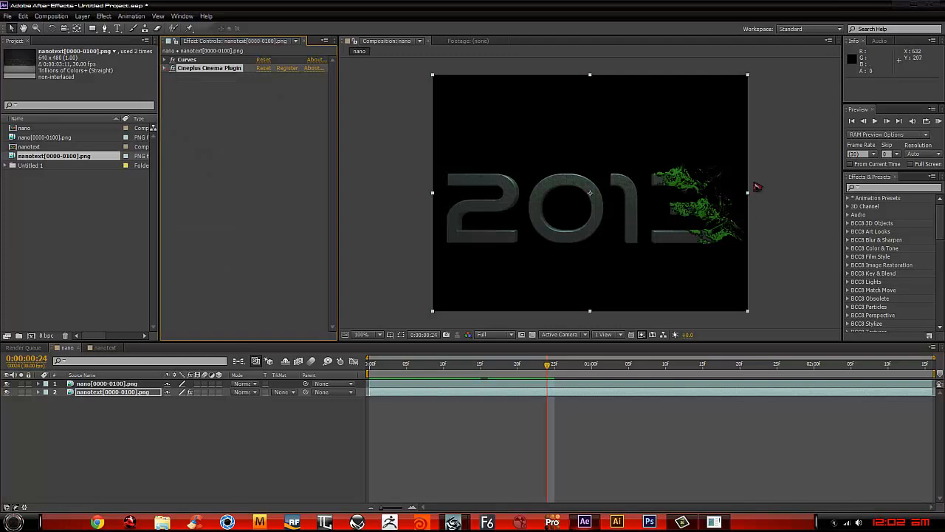
# Step: Apply a Curves effect to the nano layer and shape its RGB curve into a contrast-boosting S-curve
pyautogui.hotkey('ctrl', 'Up')
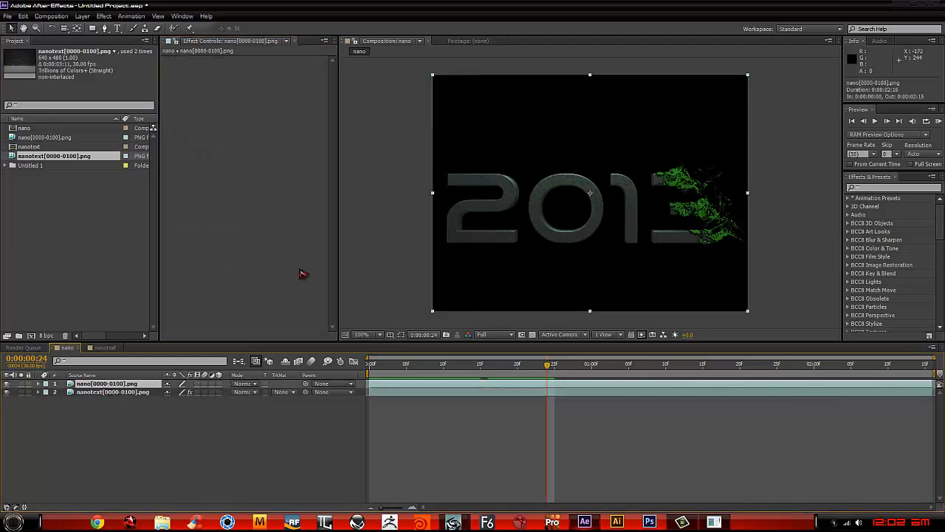
pyautogui.rightClick(232, 74)
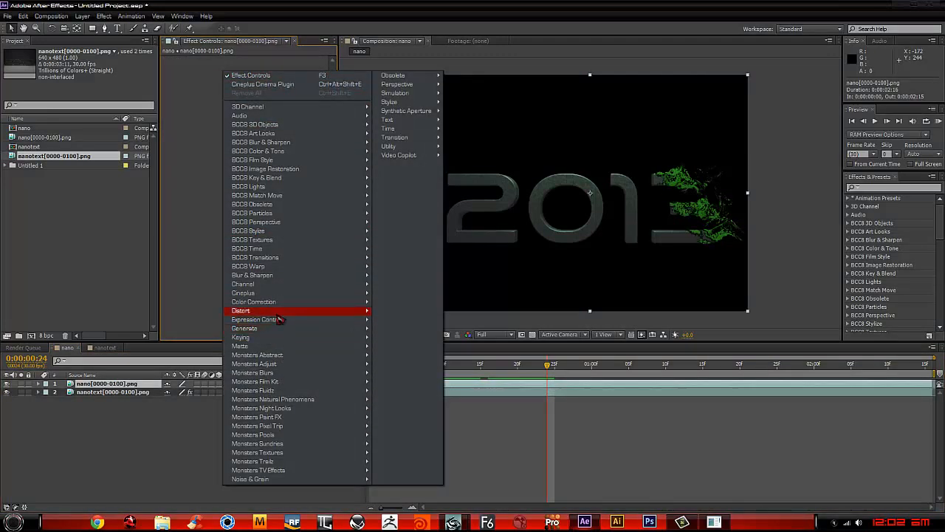
pyautogui.moveTo(284, 302)
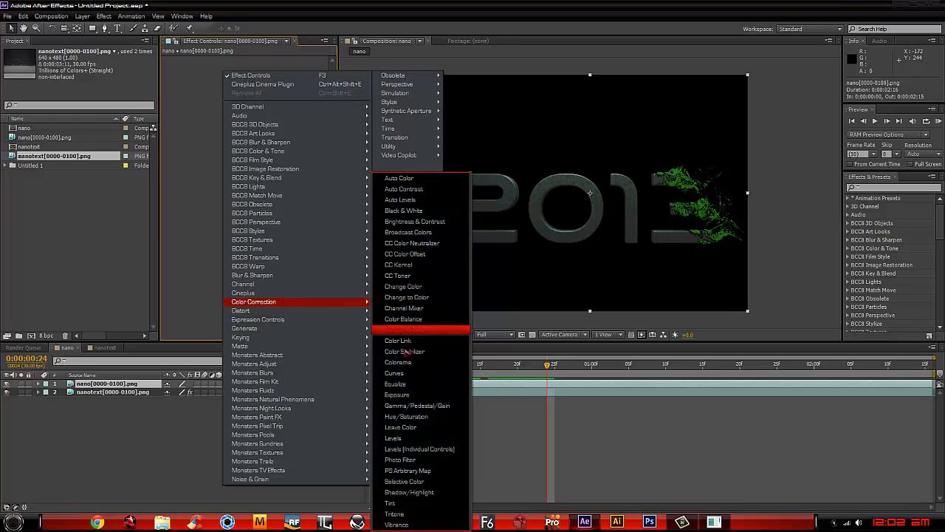
pyautogui.click(396, 372)
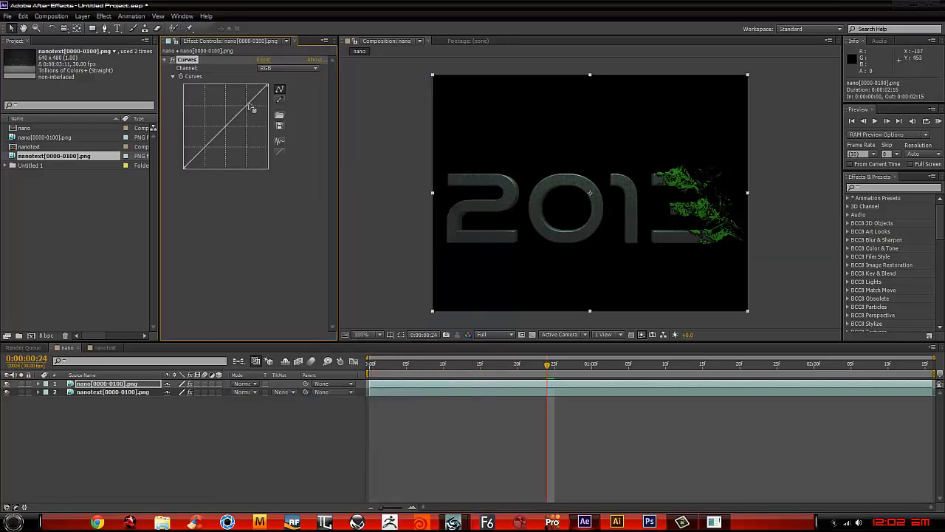
pyautogui.moveTo(250, 106); pyautogui.dragTo(248, 101)
pyautogui.moveTo(198, 151); pyautogui.dragTo(206, 162)
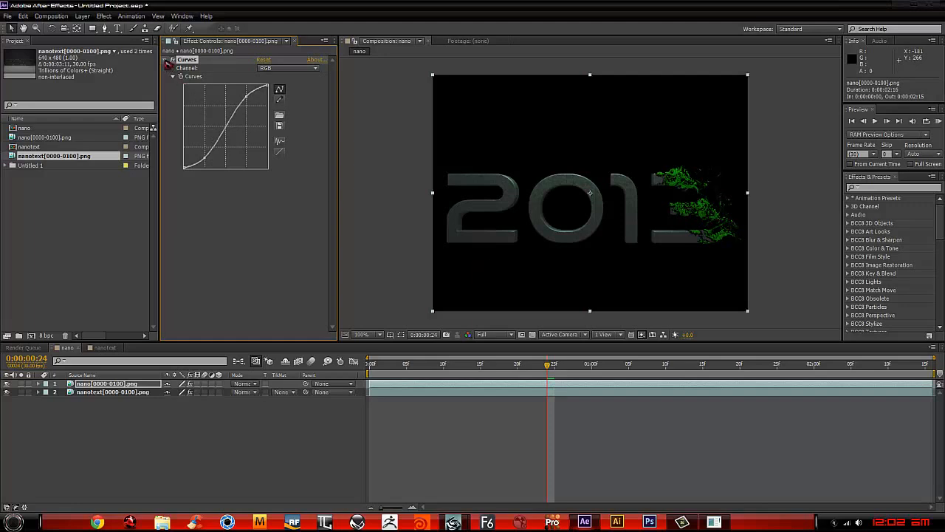
pyautogui.click(167, 60)
# Step: Add a Stylize Glow effect to the nano layer with its default settings and preview the composition
pyautogui.rightClick(240, 87)
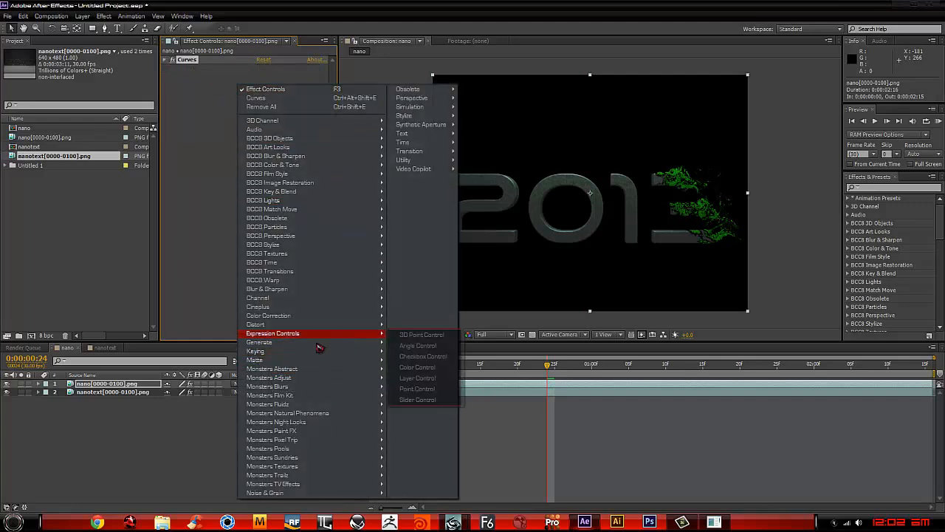
pyautogui.moveTo(310, 353)
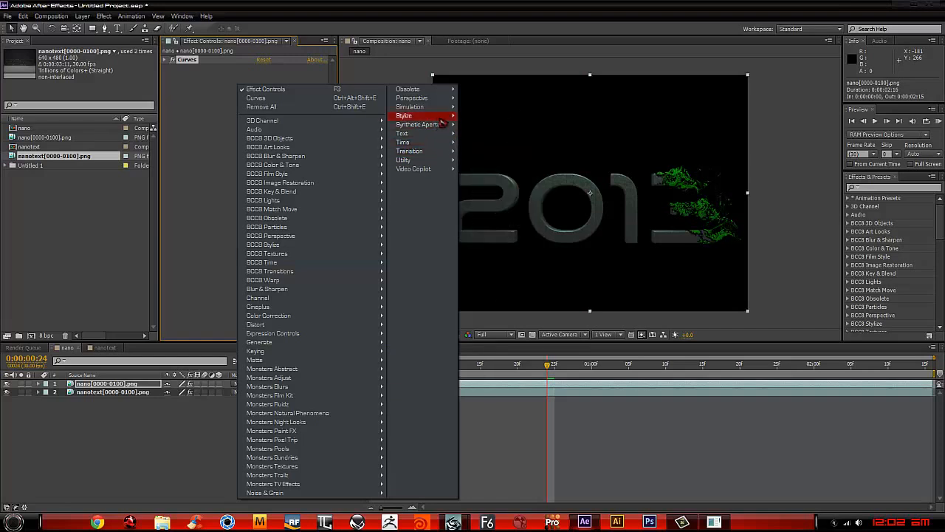
pyautogui.moveTo(442, 118)
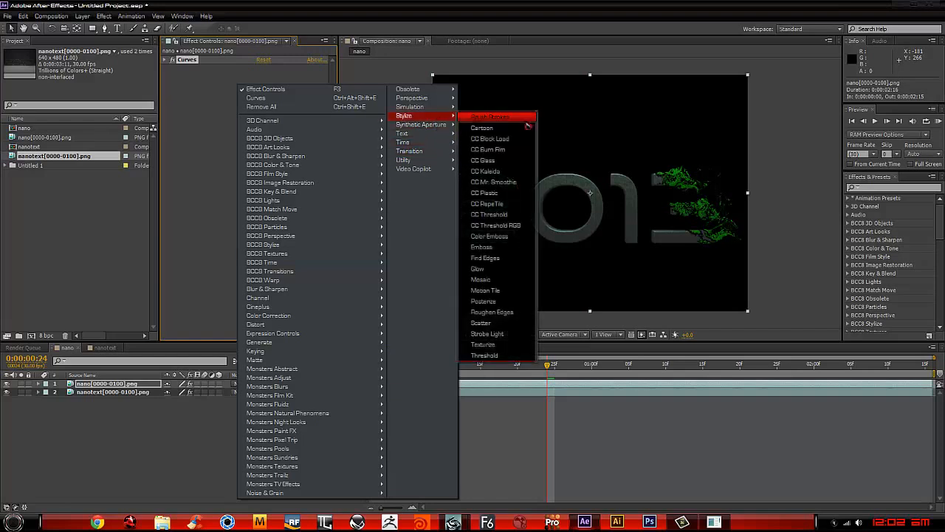
pyautogui.click(509, 268)
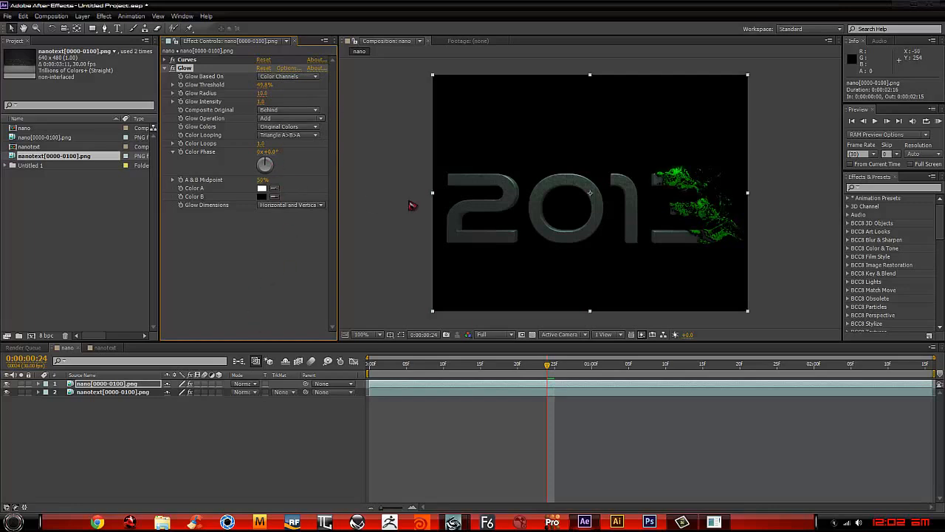
pyautogui.press('KP_0')
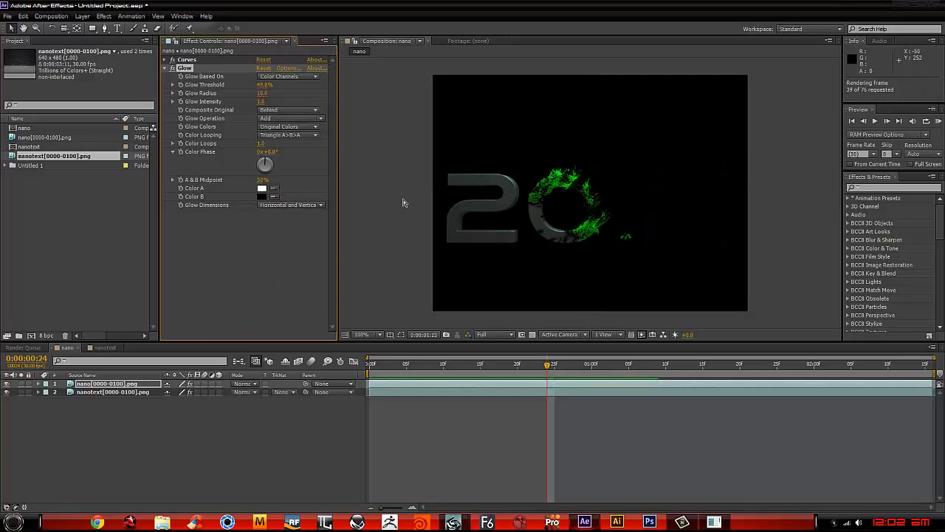